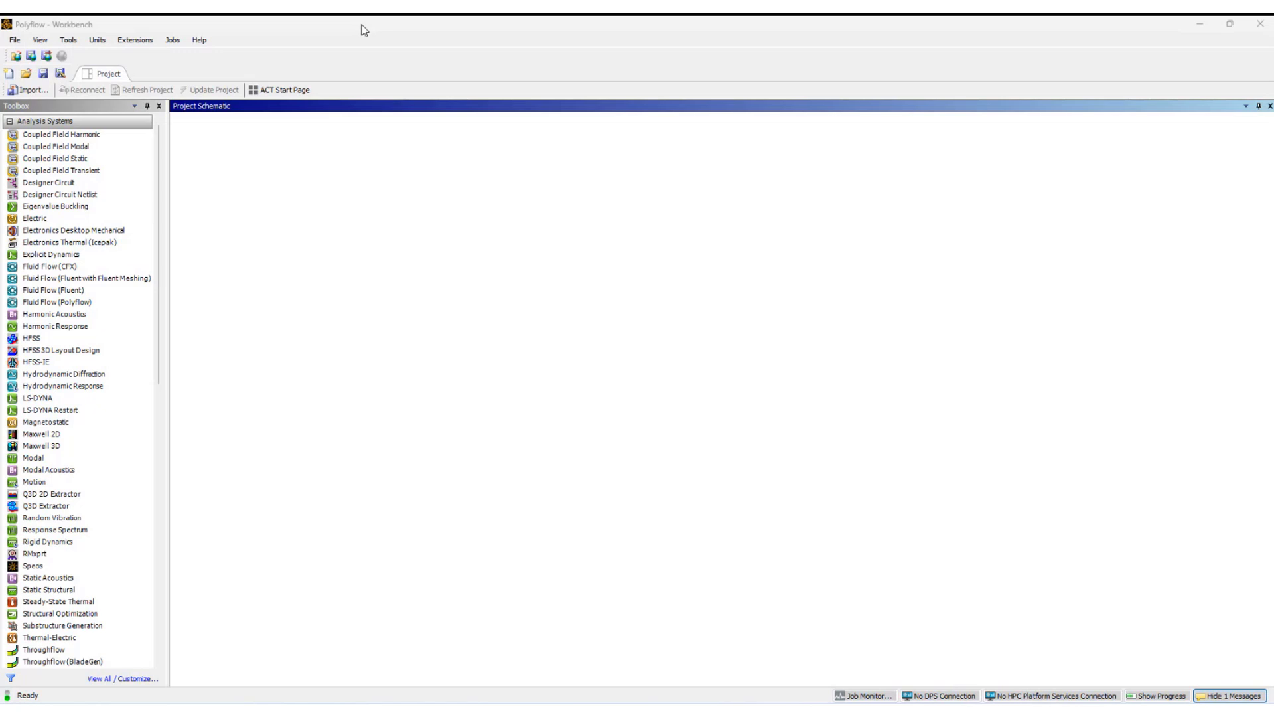
- Add a Fluid Flow (Polyflow) analysis system to the project schematic and import the recent mesh file ext2d.msh into its Mesh cell
{"action": "left_click", "coordinate": [49, 307]}
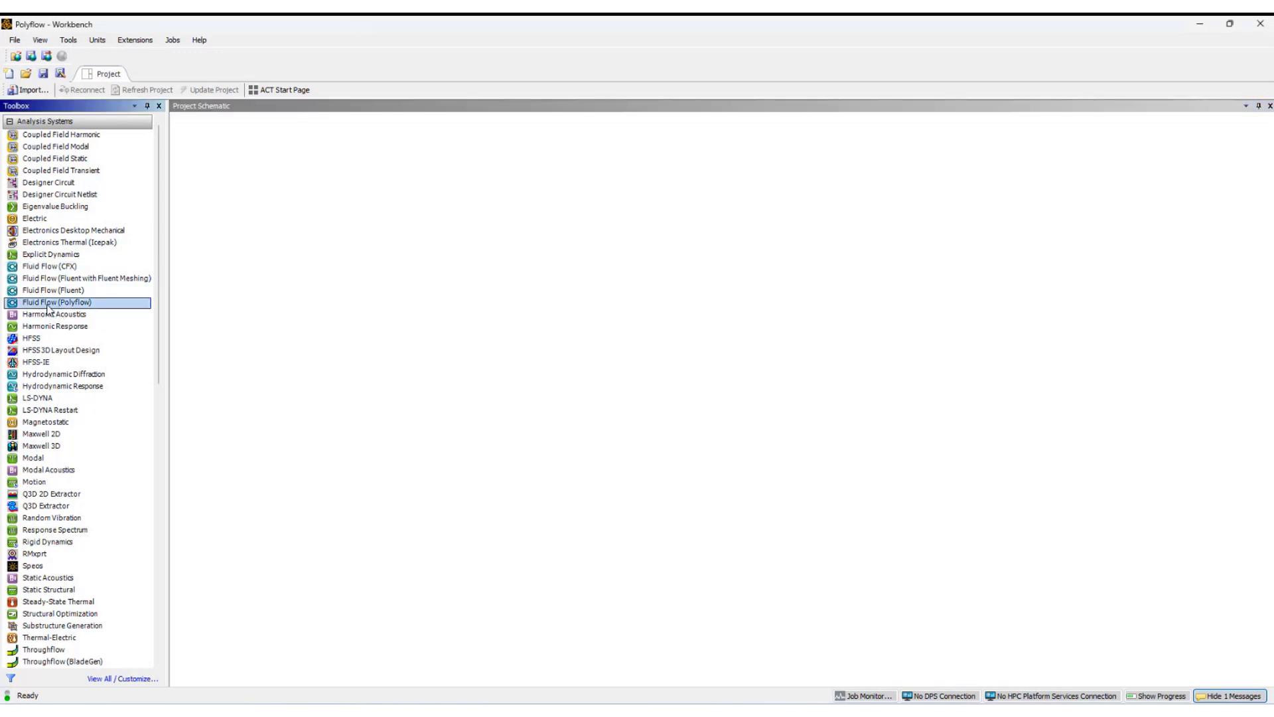
{"action": "left_click_drag", "start_coordinate": [48, 307], "coordinate": [233, 188]}
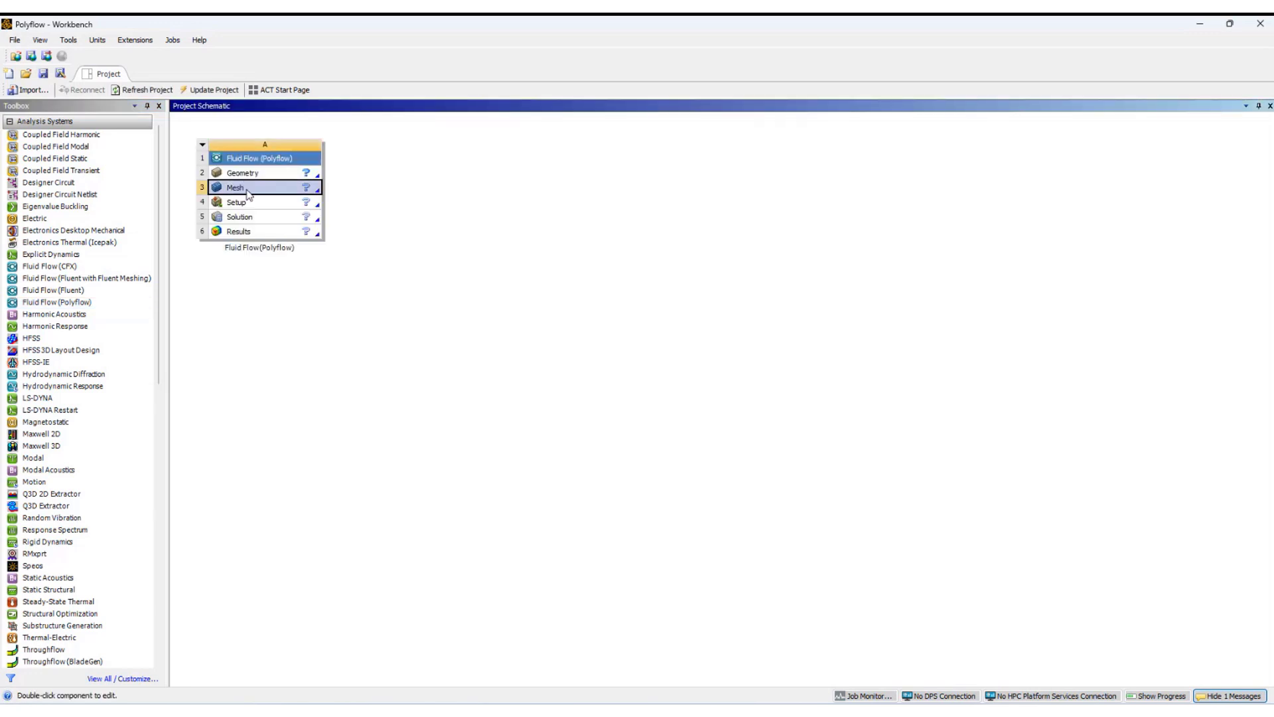
{"action": "right_click", "coordinate": [246, 189]}
{"action": "mouse_move", "coordinate": [292, 216]}
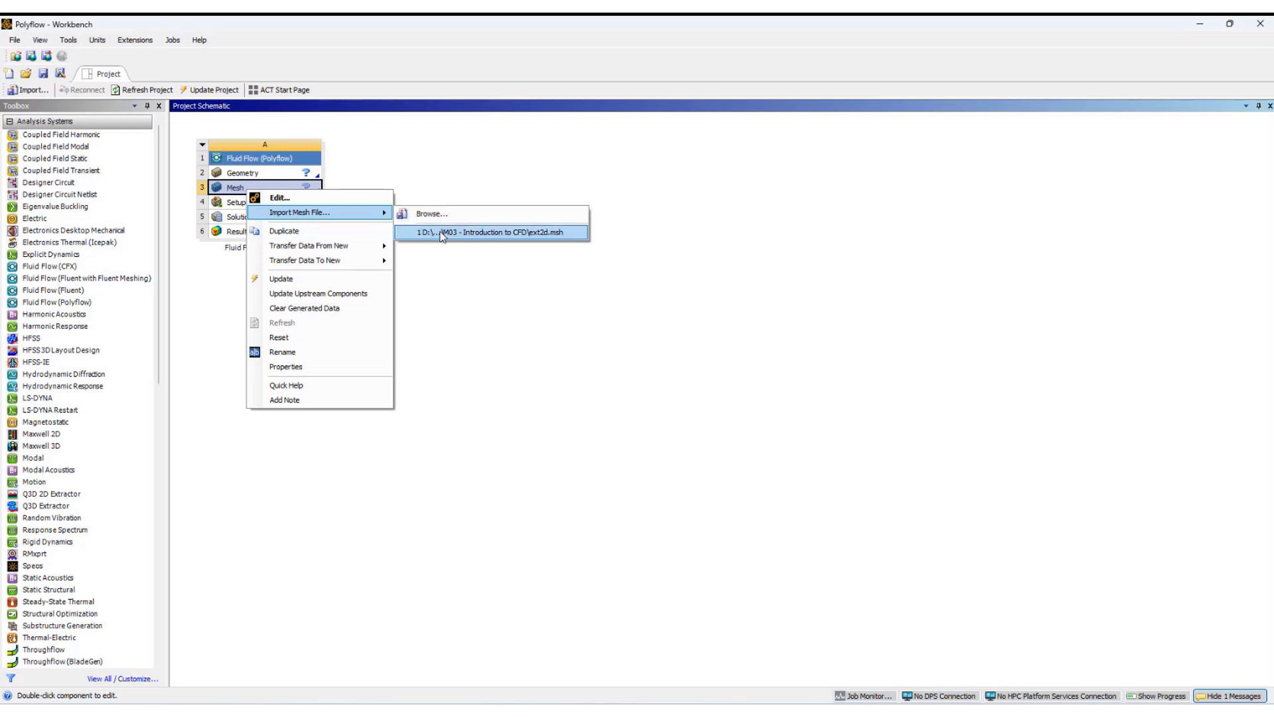
{"action": "left_click", "coordinate": [443, 232]}
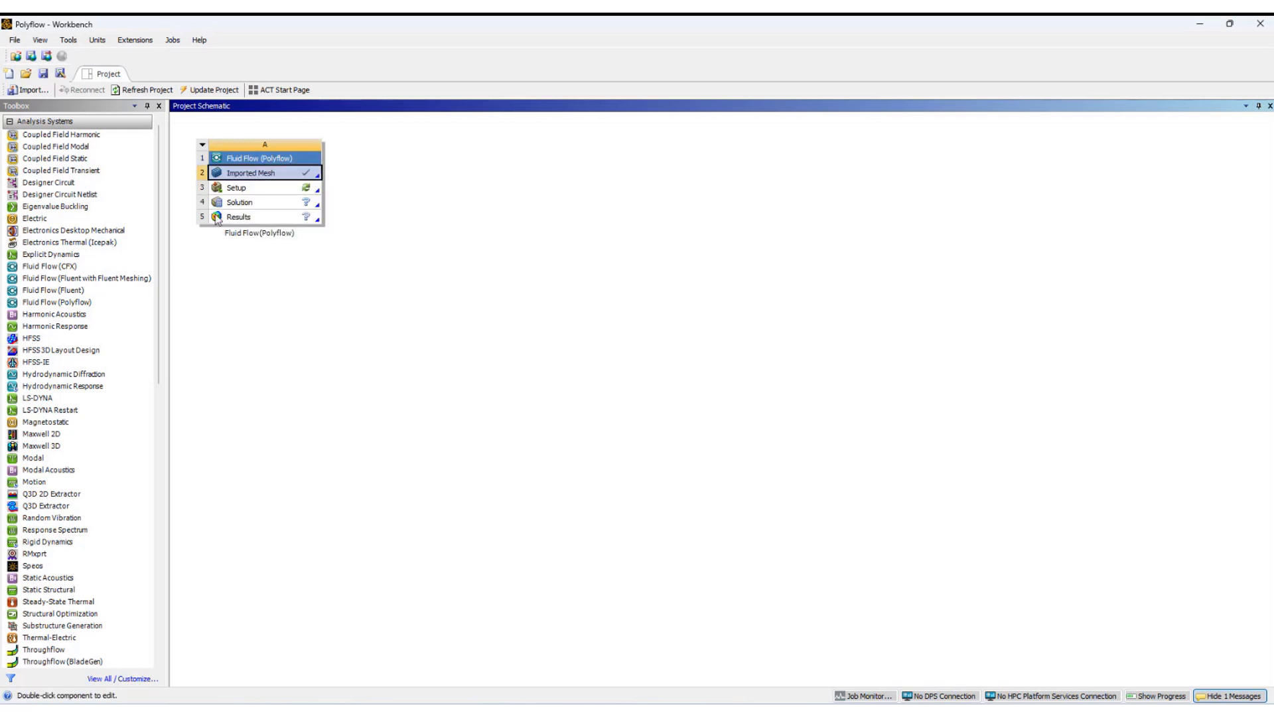
- Open the Polyflow system's Setup in Polydata and maximize its window
{"action": "right_click", "coordinate": [248, 190]}
{"action": "left_click", "coordinate": [279, 200]}
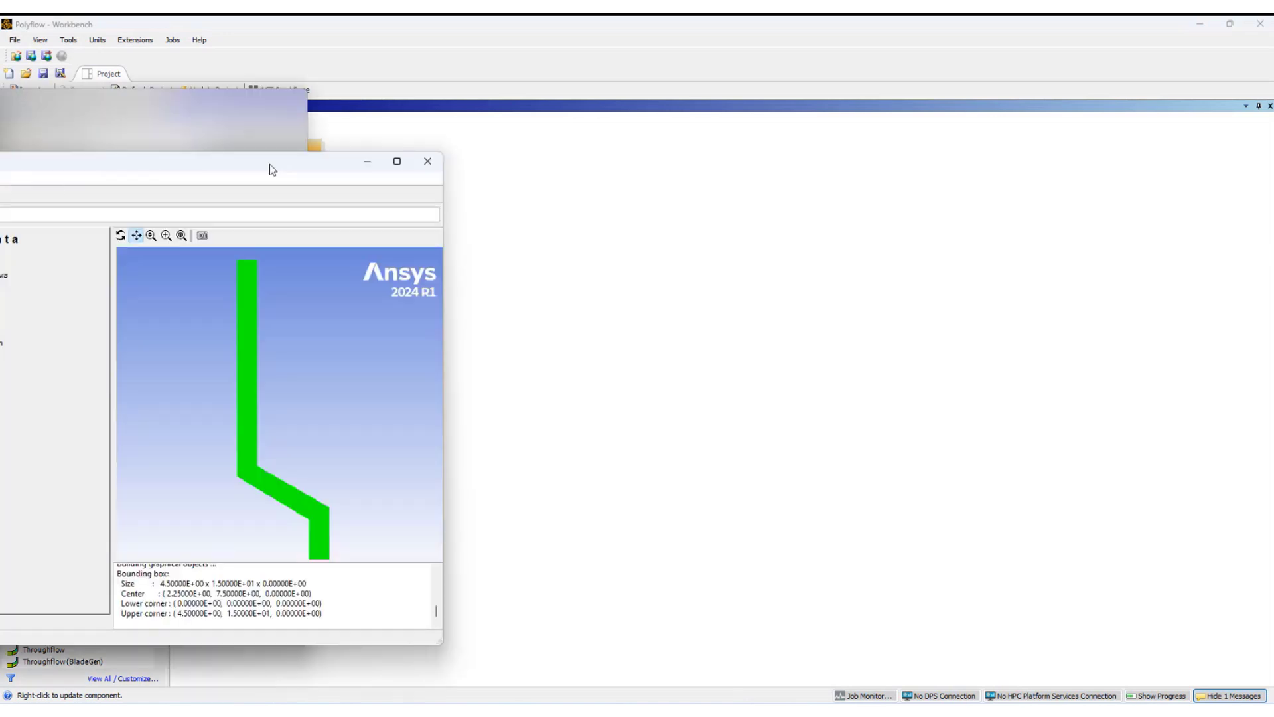
{"action": "double_click", "coordinate": [269, 164]}
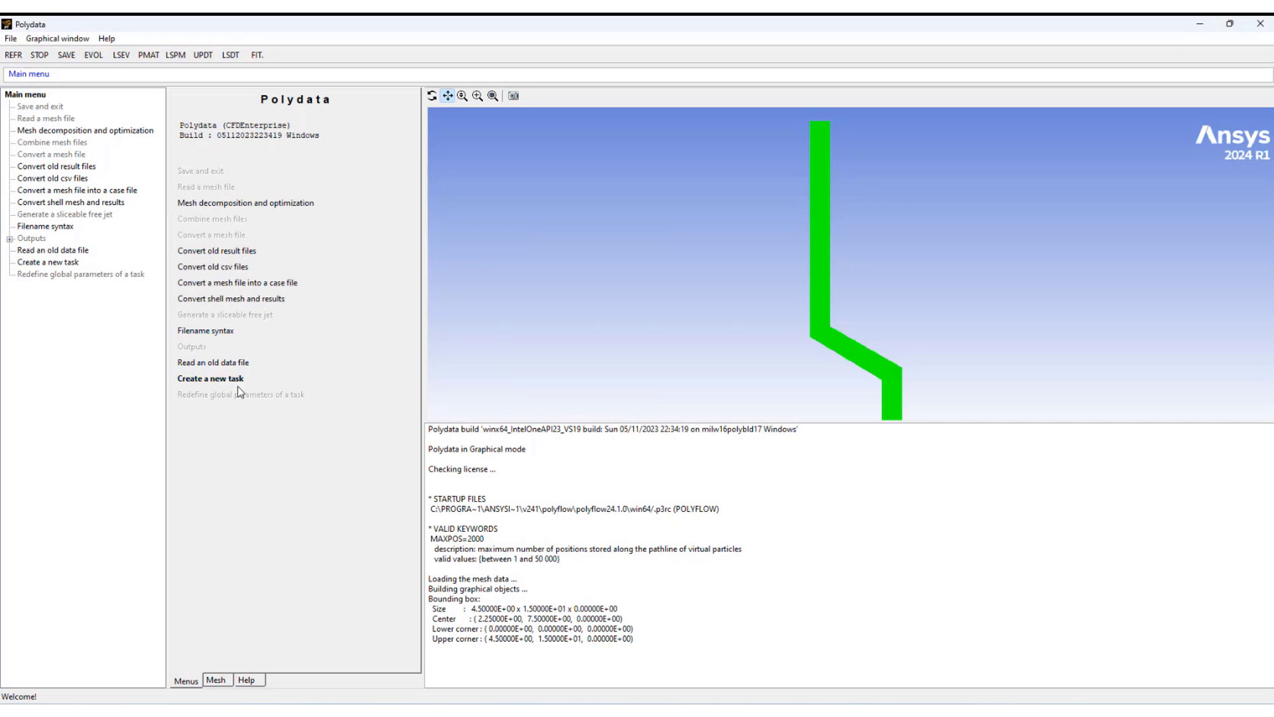
- Create a steady-state F.E.M. task with 2D 1/2 axisymmetric geometry and accept the setup
{"action": "left_click", "coordinate": [191, 380]}
{"action": "left_click", "coordinate": [201, 379]}
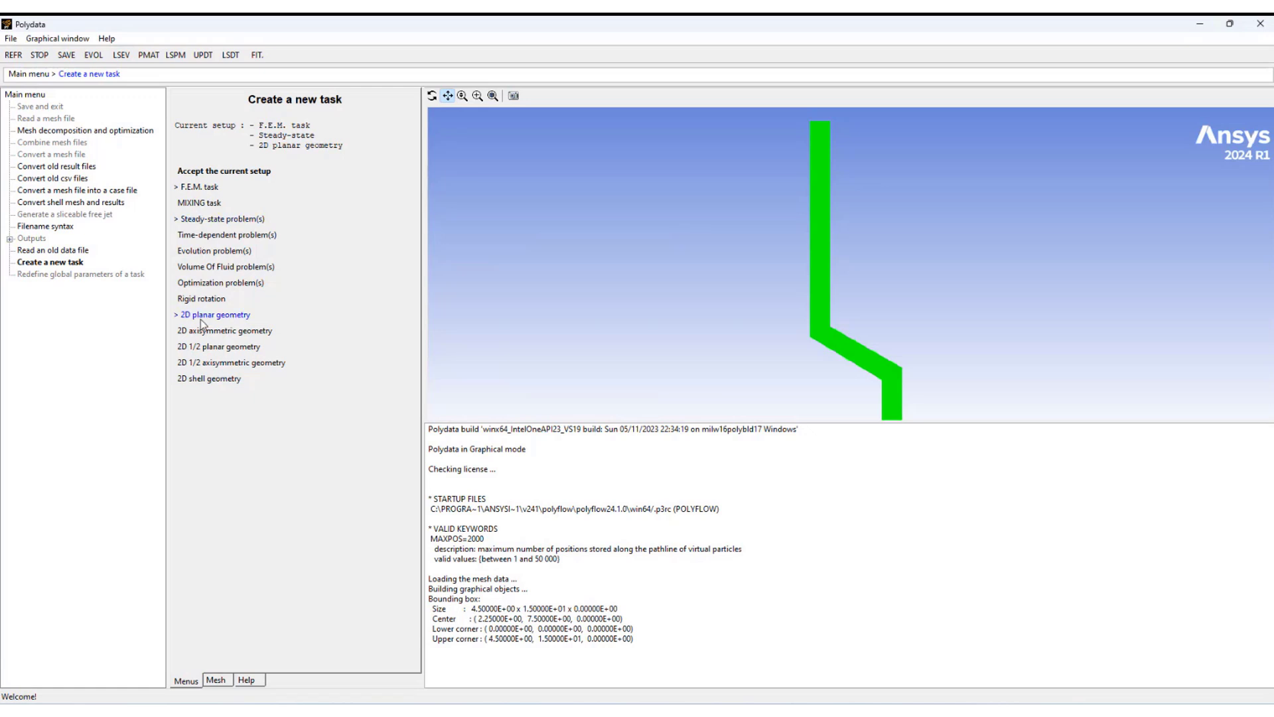
{"action": "left_click", "coordinate": [213, 364]}
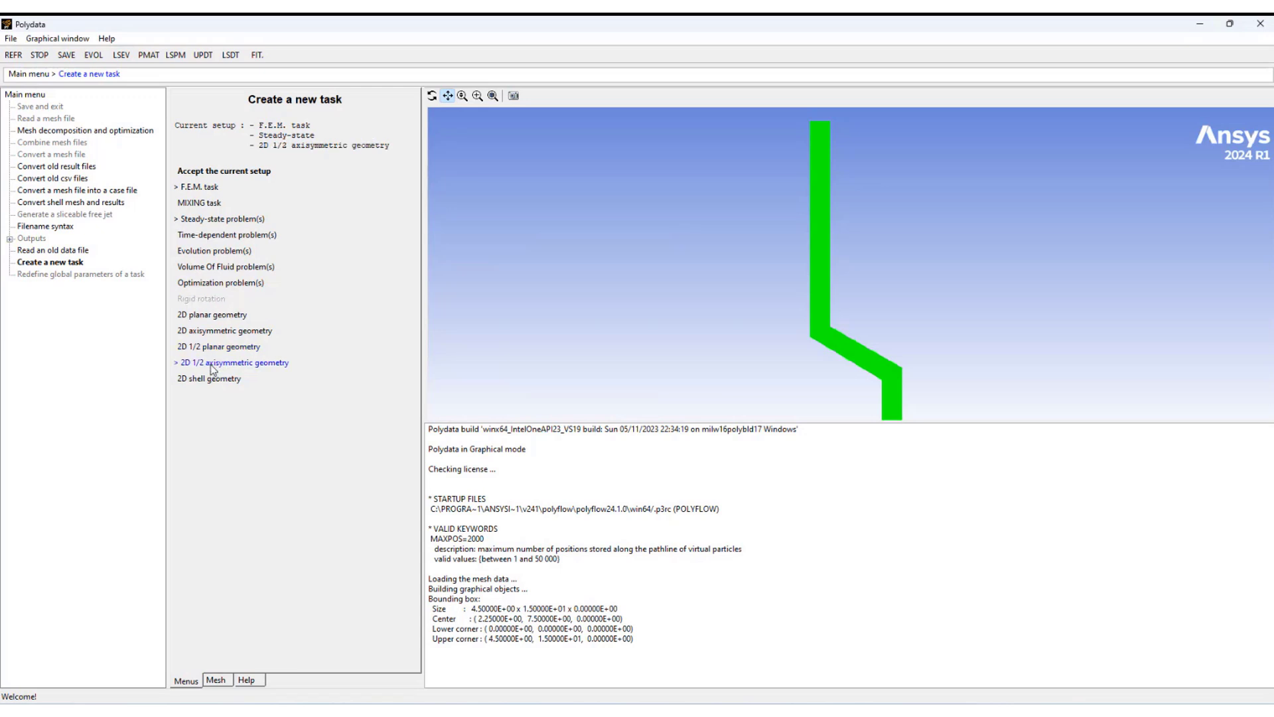
{"action": "left_click", "coordinate": [214, 172]}
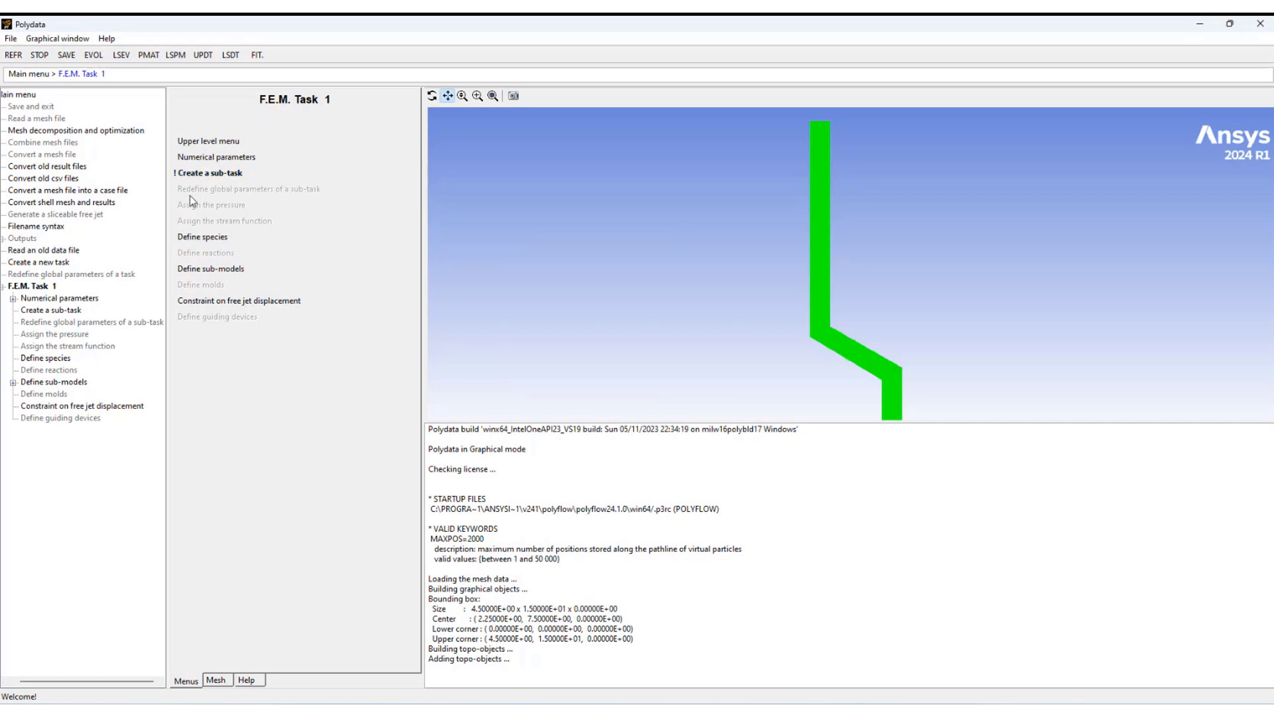
- Create a generalized Newtonian isothermal flow sub-task titled "die swell"
{"action": "left_click", "coordinate": [199, 175]}
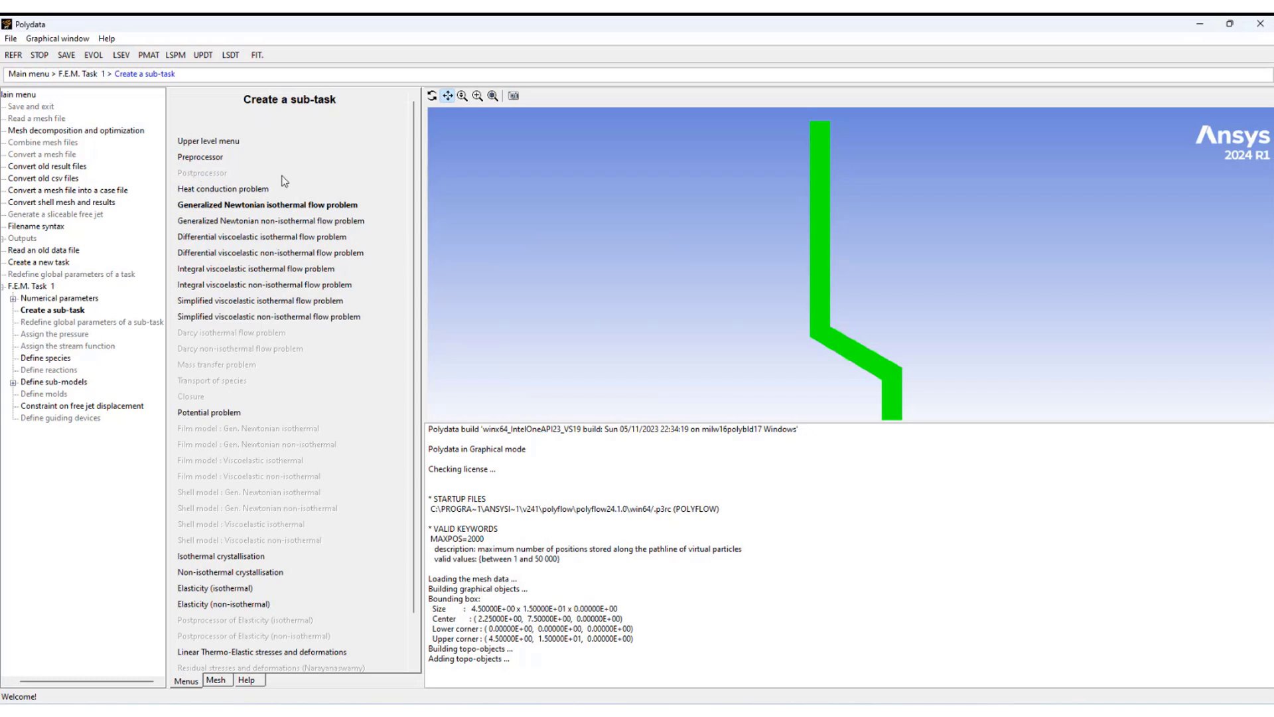
{"action": "left_click", "coordinate": [269, 211]}
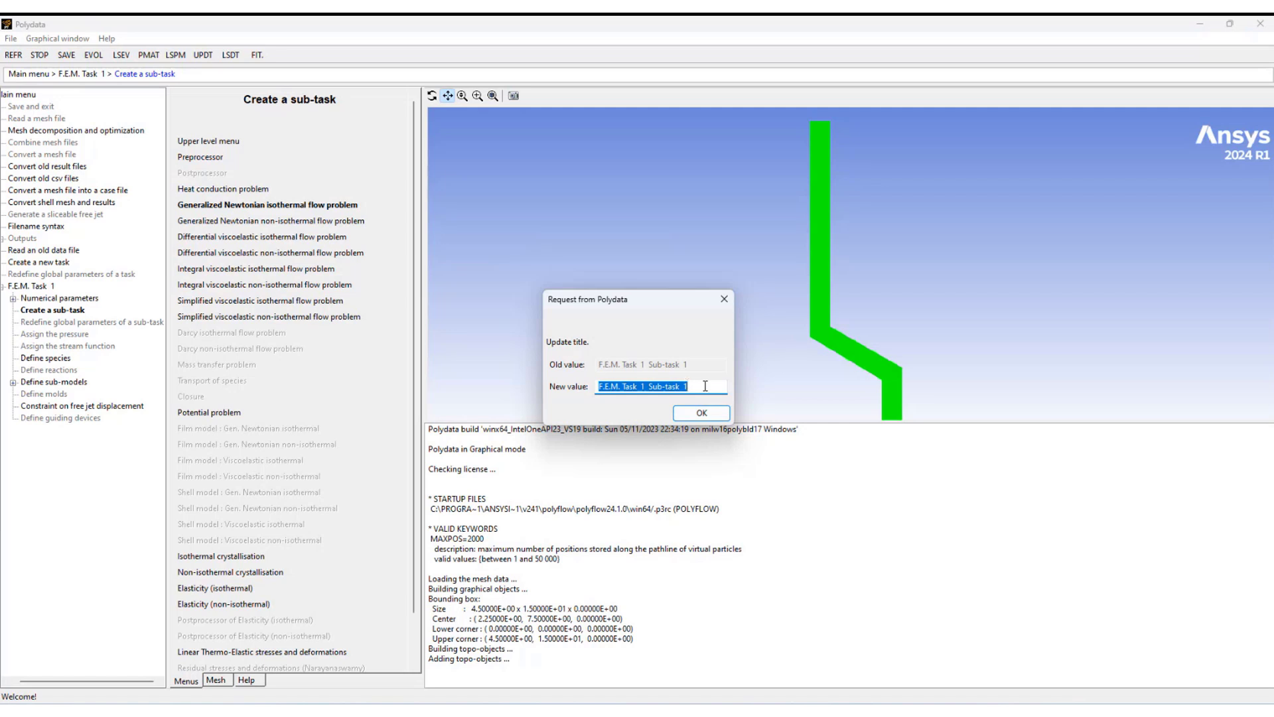
{"action": "type", "text": "die"}
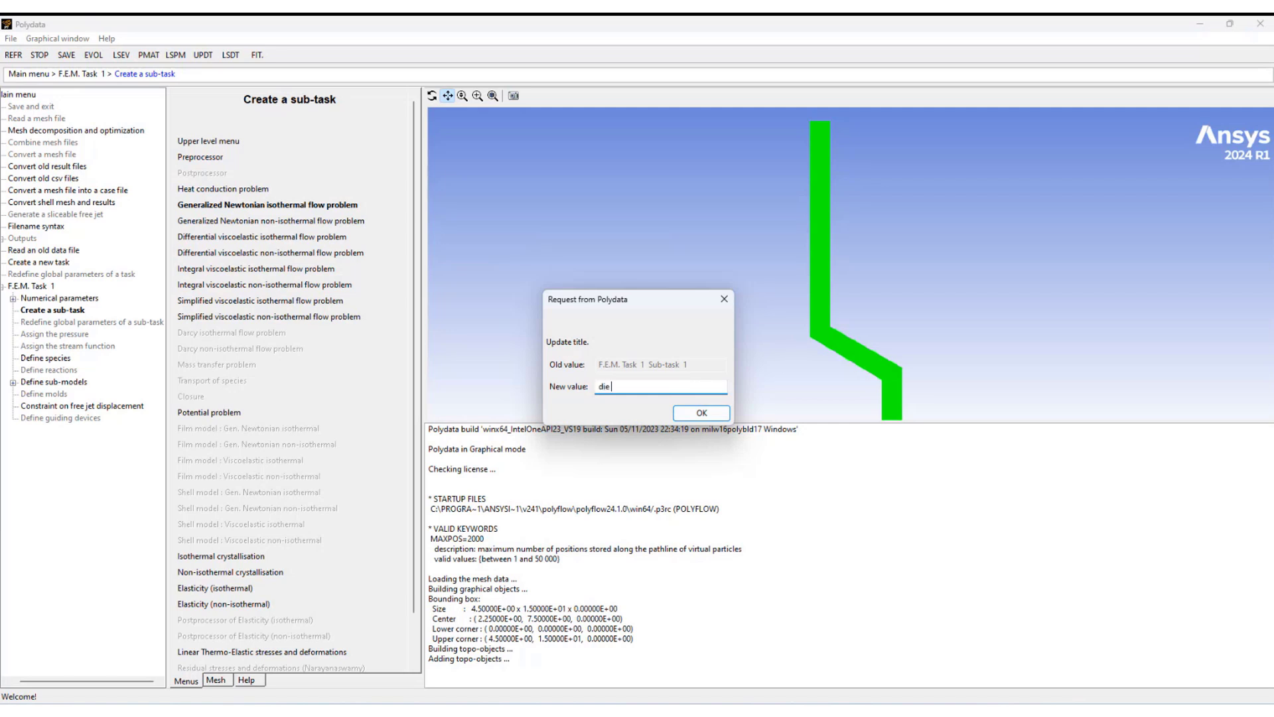
{"action": "type", "text": " swell"}
{"action": "left_click", "coordinate": [721, 416]}
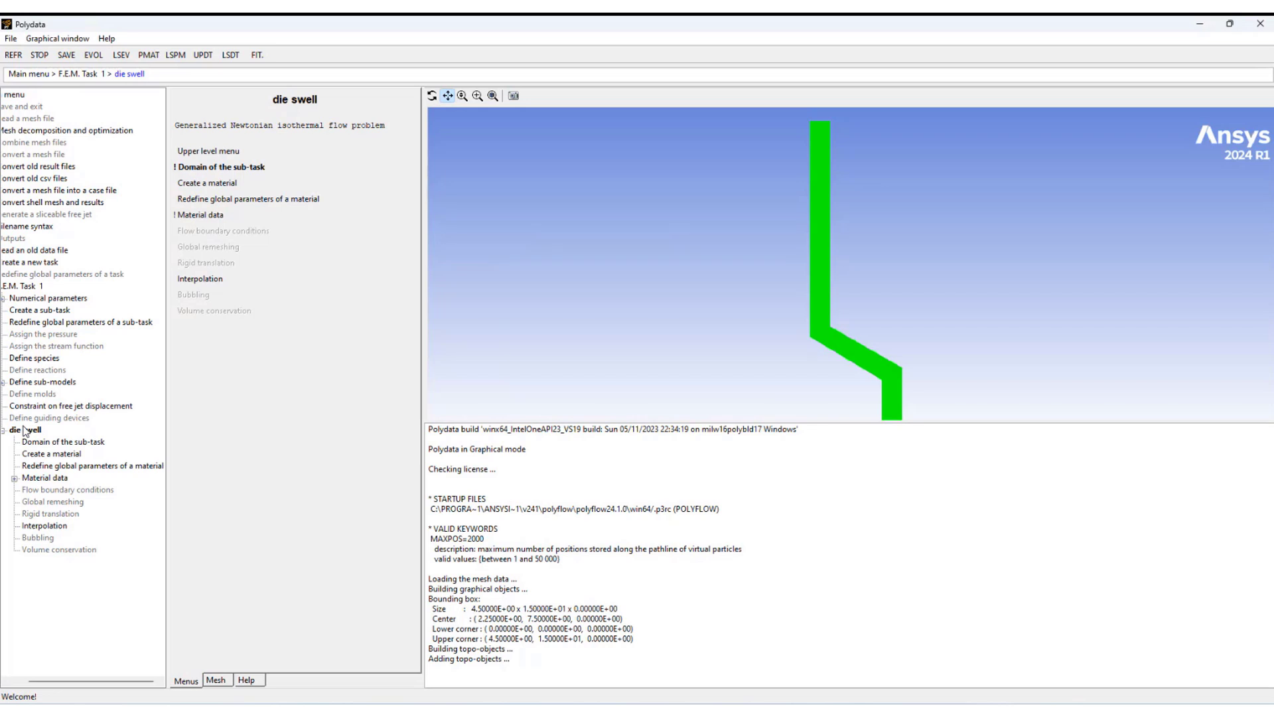
{"action": "left_click", "coordinate": [276, 201]}
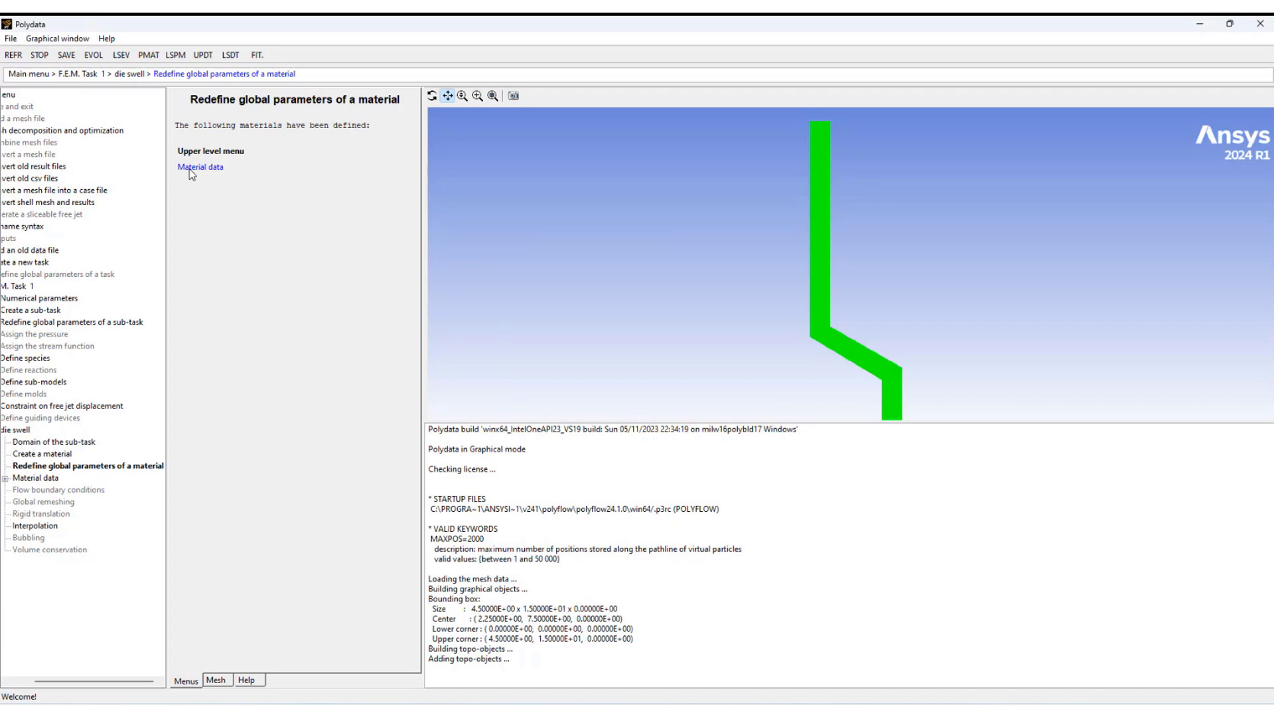
{"action": "left_click", "coordinate": [219, 152]}
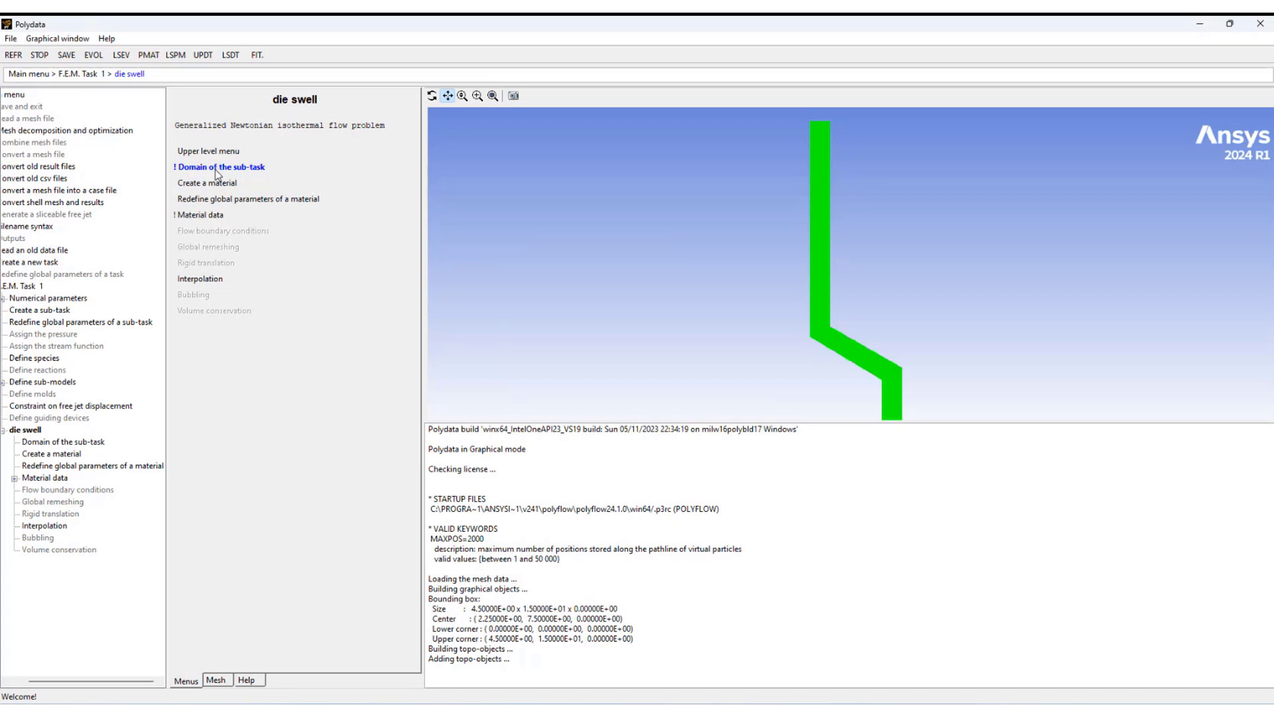
- Define the die swell sub-task's domain on both SD_1 and SD_2, highlighting each subdomain to check its extent before accepting
{"action": "left_click", "coordinate": [216, 168]}
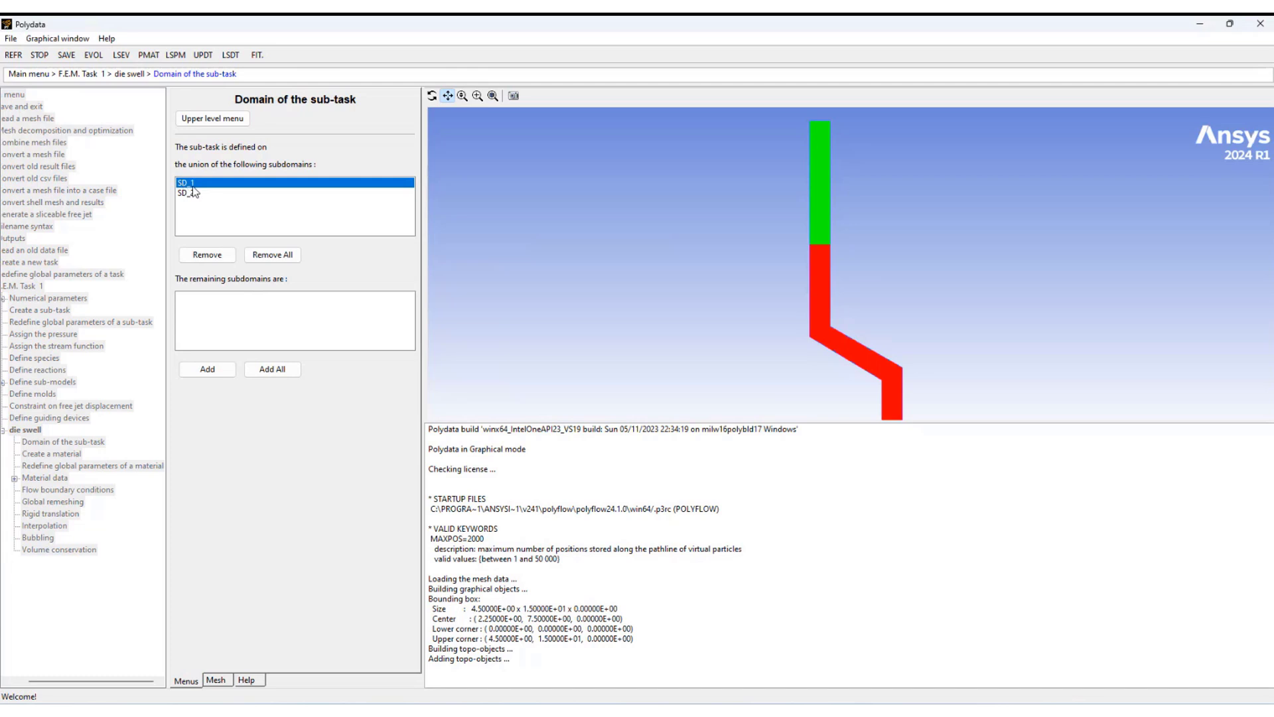
{"action": "left_click", "coordinate": [186, 193]}
{"action": "left_click", "coordinate": [187, 184]}
{"action": "left_click", "coordinate": [189, 193]}
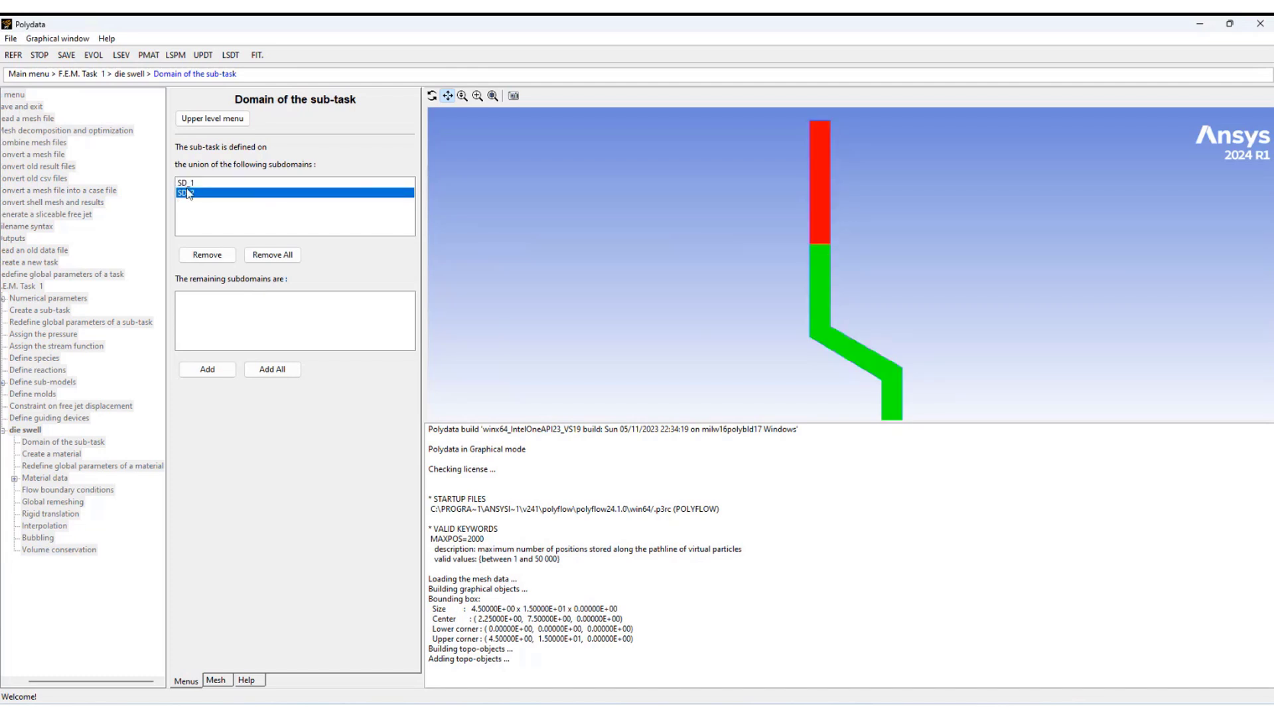
{"action": "left_click", "coordinate": [187, 185]}
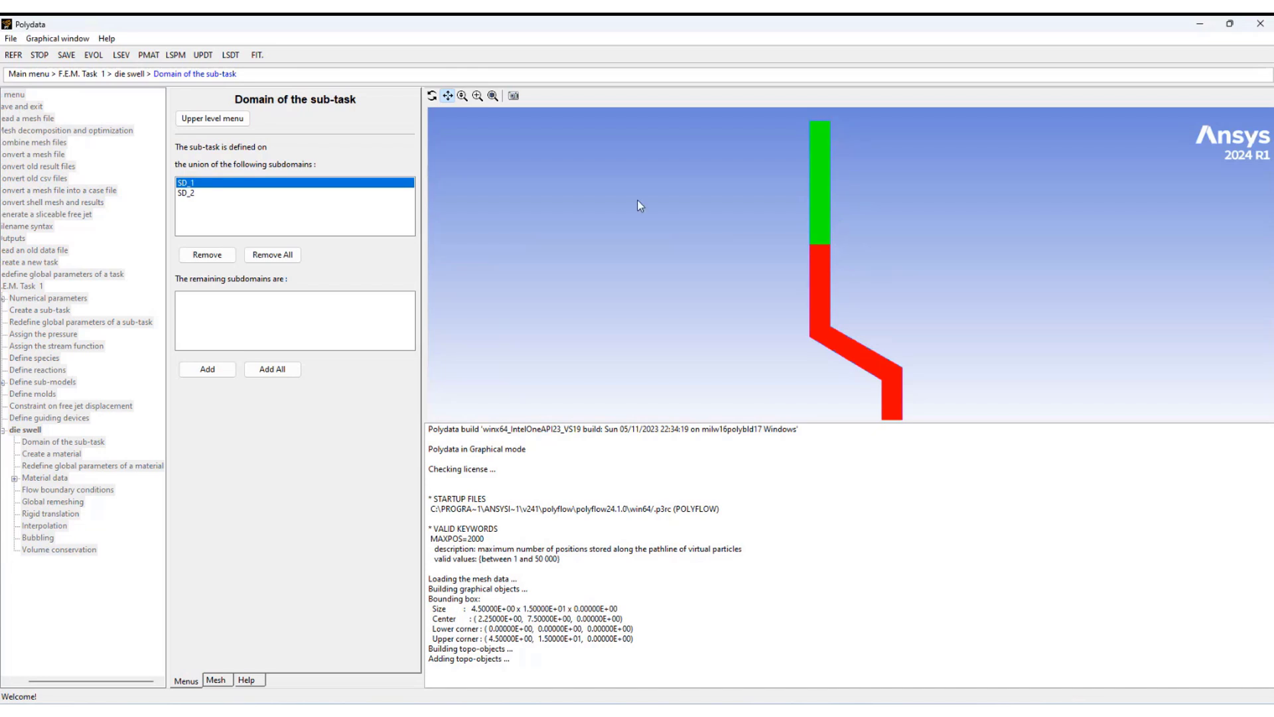
{"action": "left_click", "coordinate": [191, 194]}
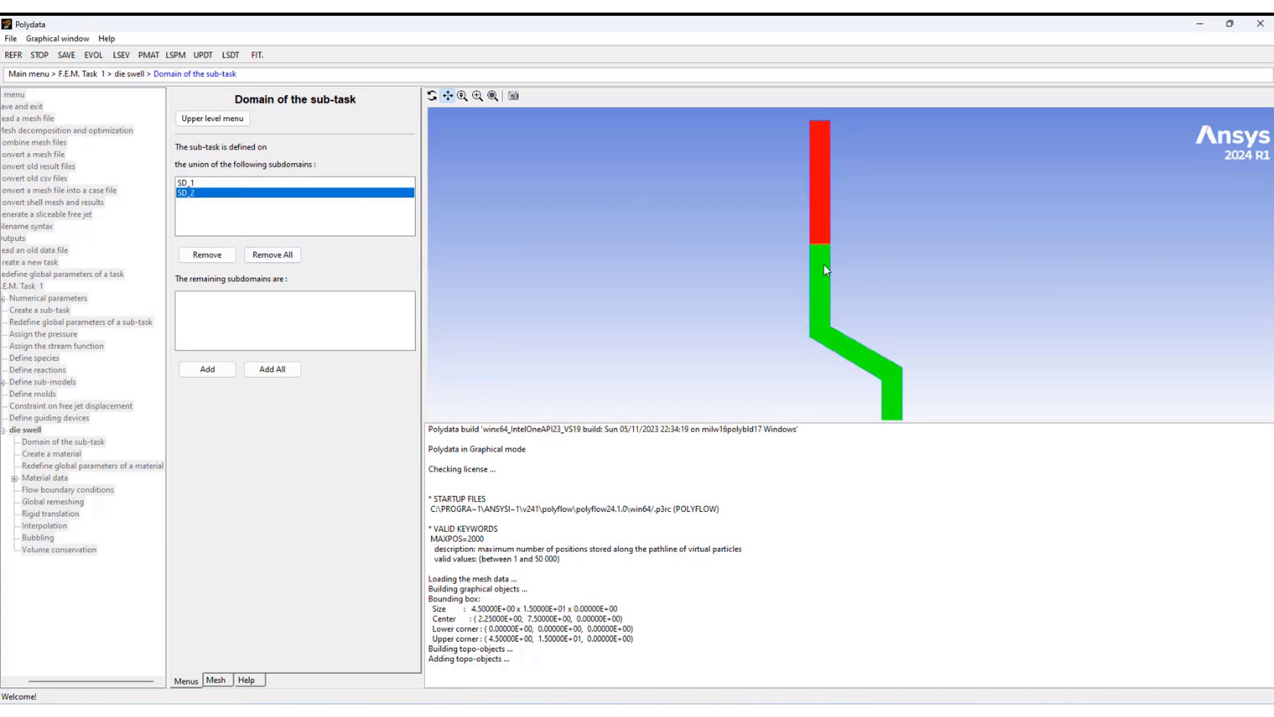
{"action": "left_click", "coordinate": [187, 182]}
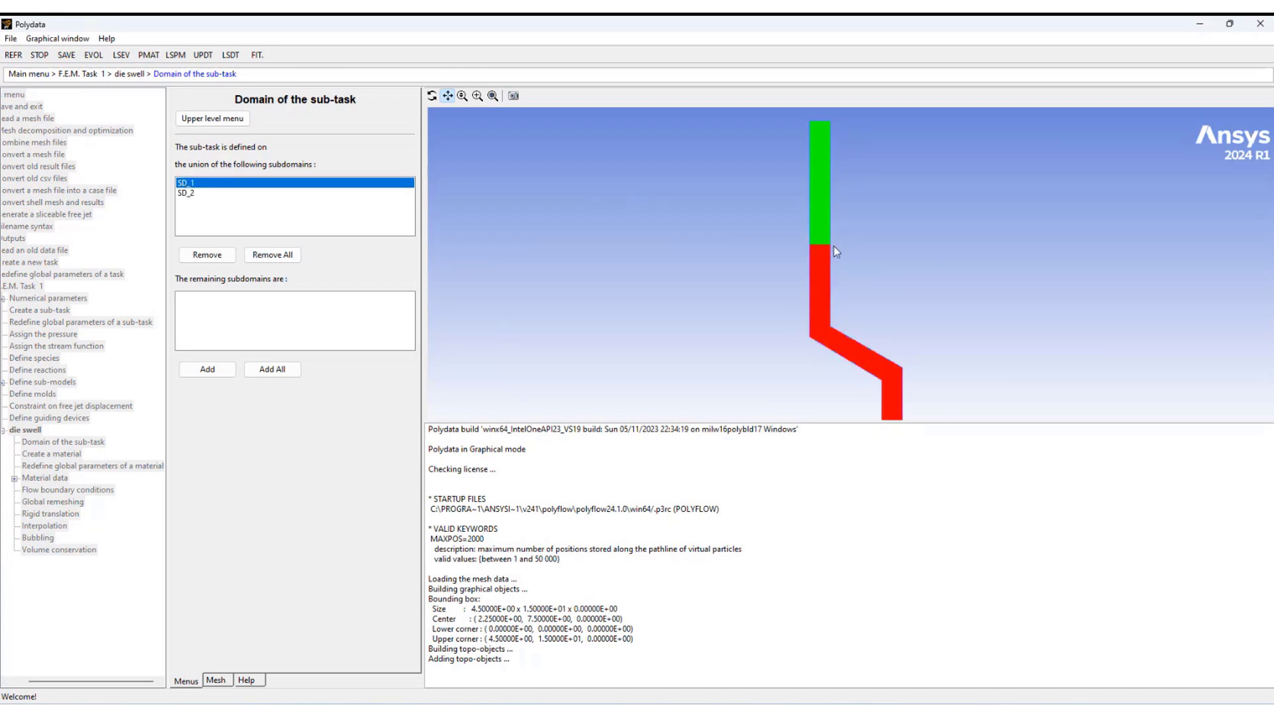
{"action": "left_click", "coordinate": [182, 194]}
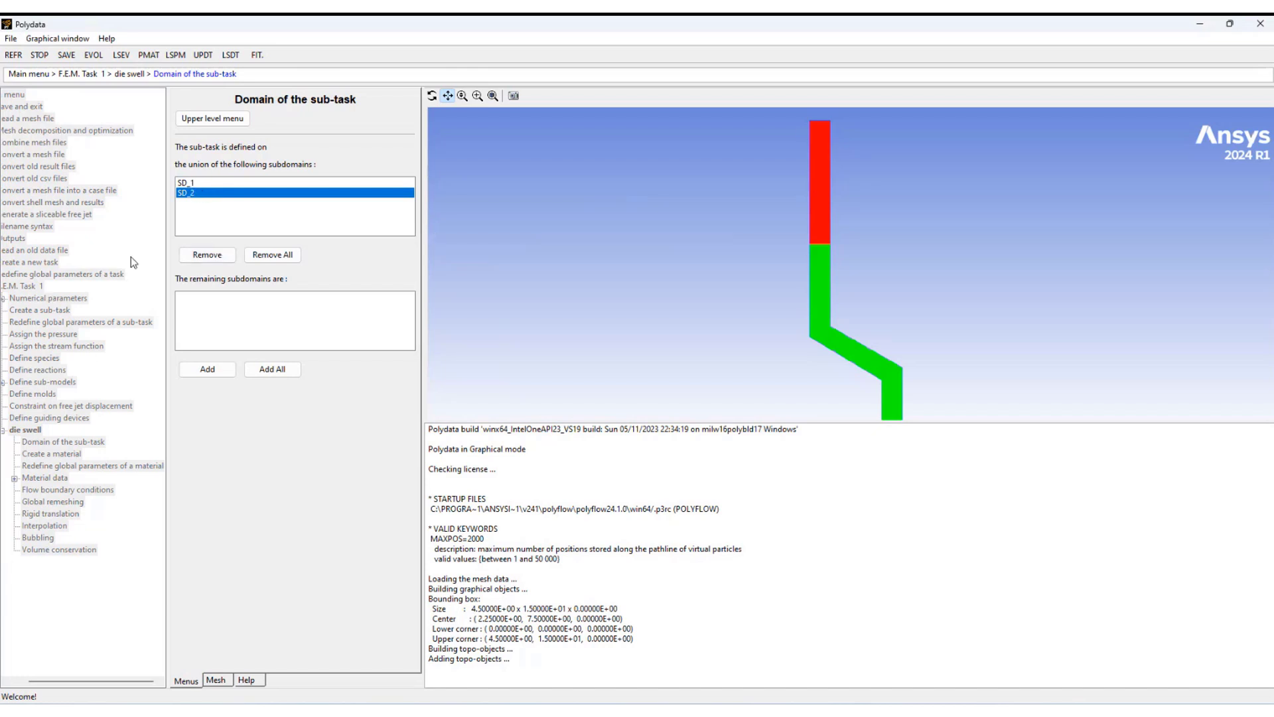
{"action": "left_click", "coordinate": [198, 185]}
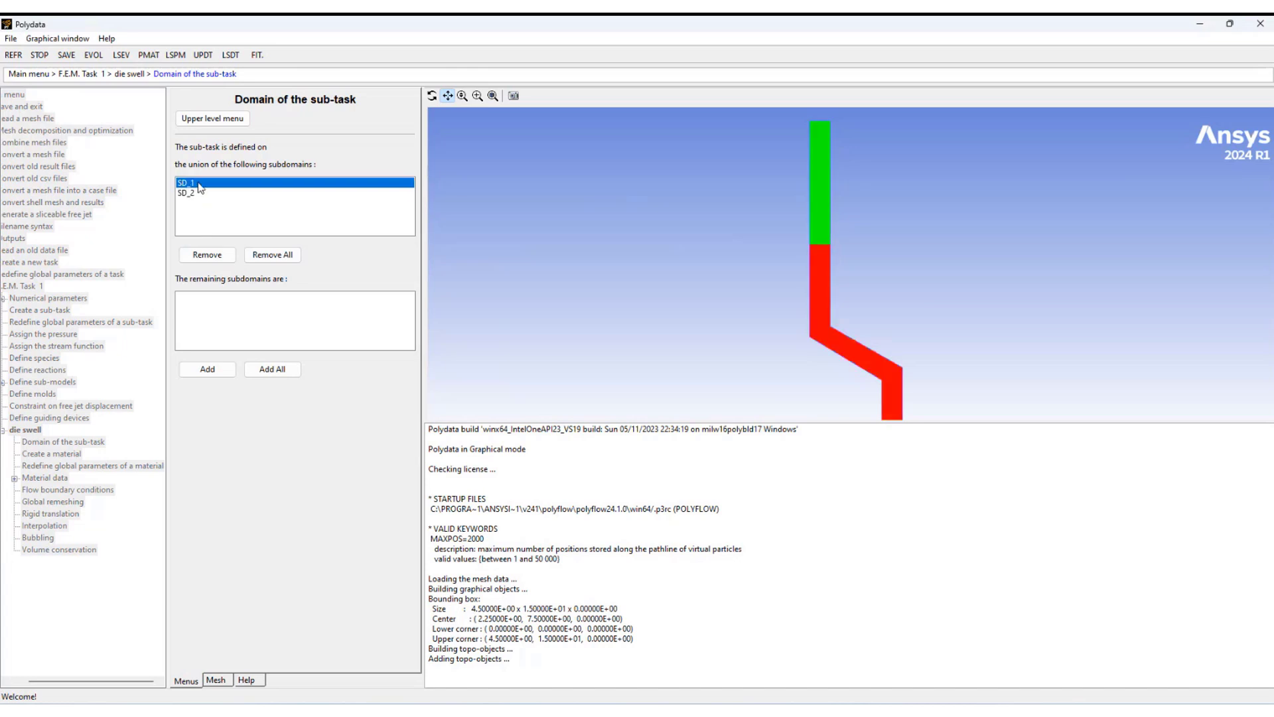
{"action": "left_click", "coordinate": [195, 194]}
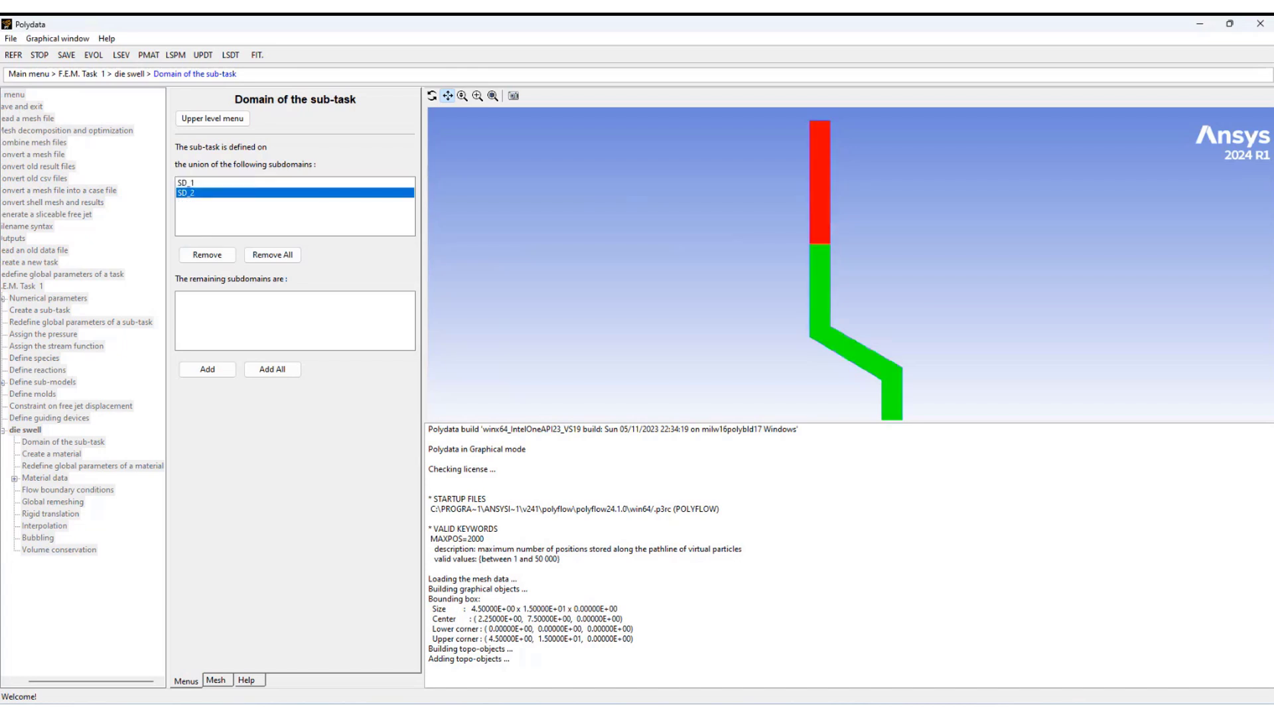
{"action": "left_click", "coordinate": [230, 121]}
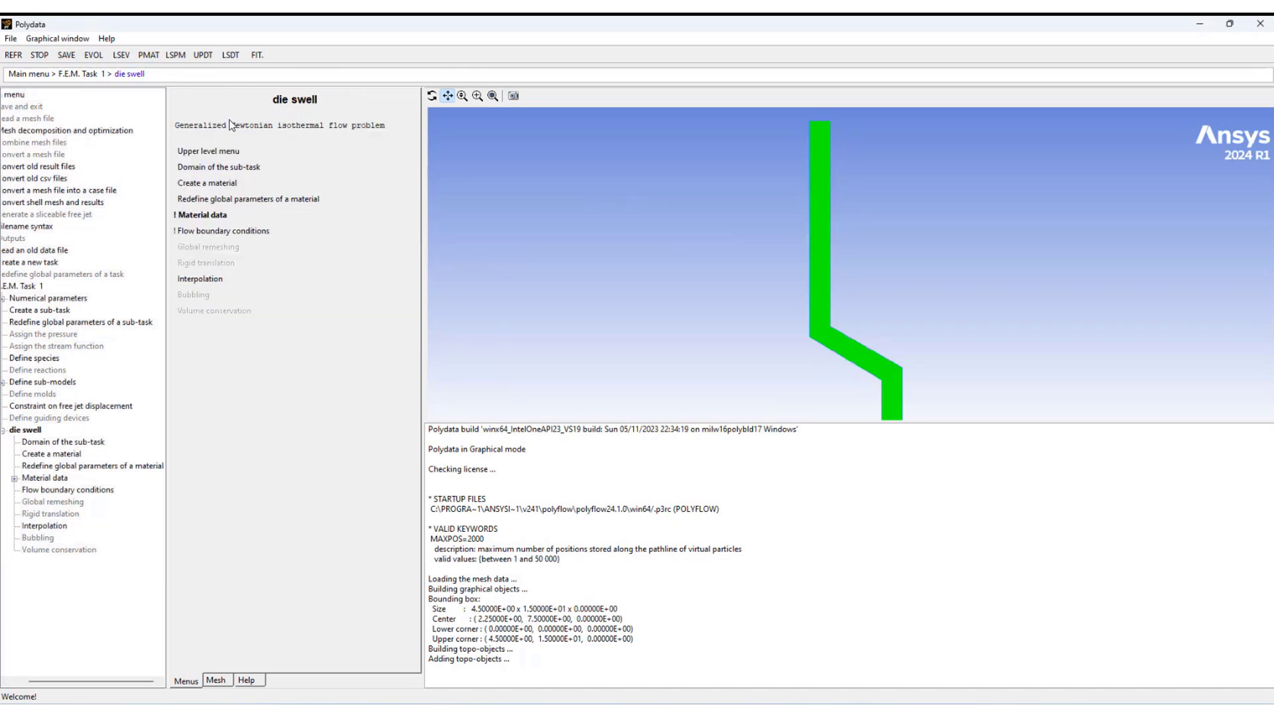
- Choose the Cross law for the material's shear-rate dependence of viscosity and set fac to 85000
{"action": "left_click", "coordinate": [201, 215]}
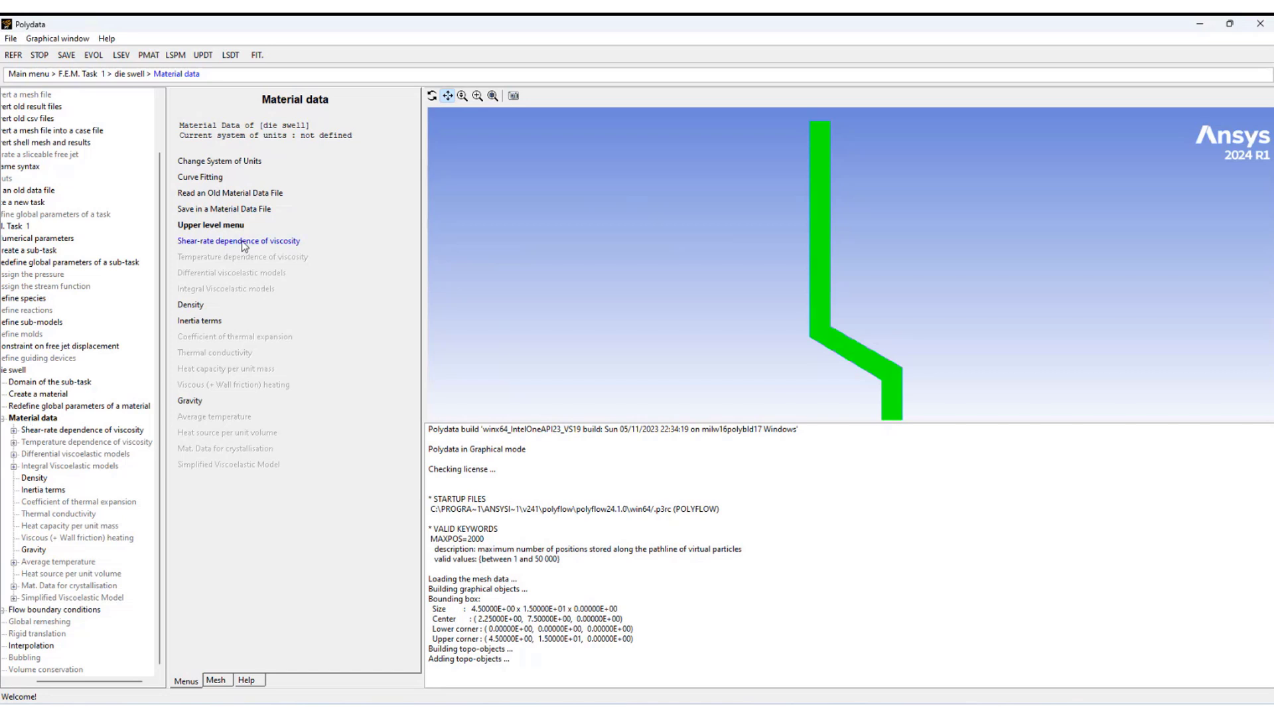
{"action": "left_click", "coordinate": [219, 243]}
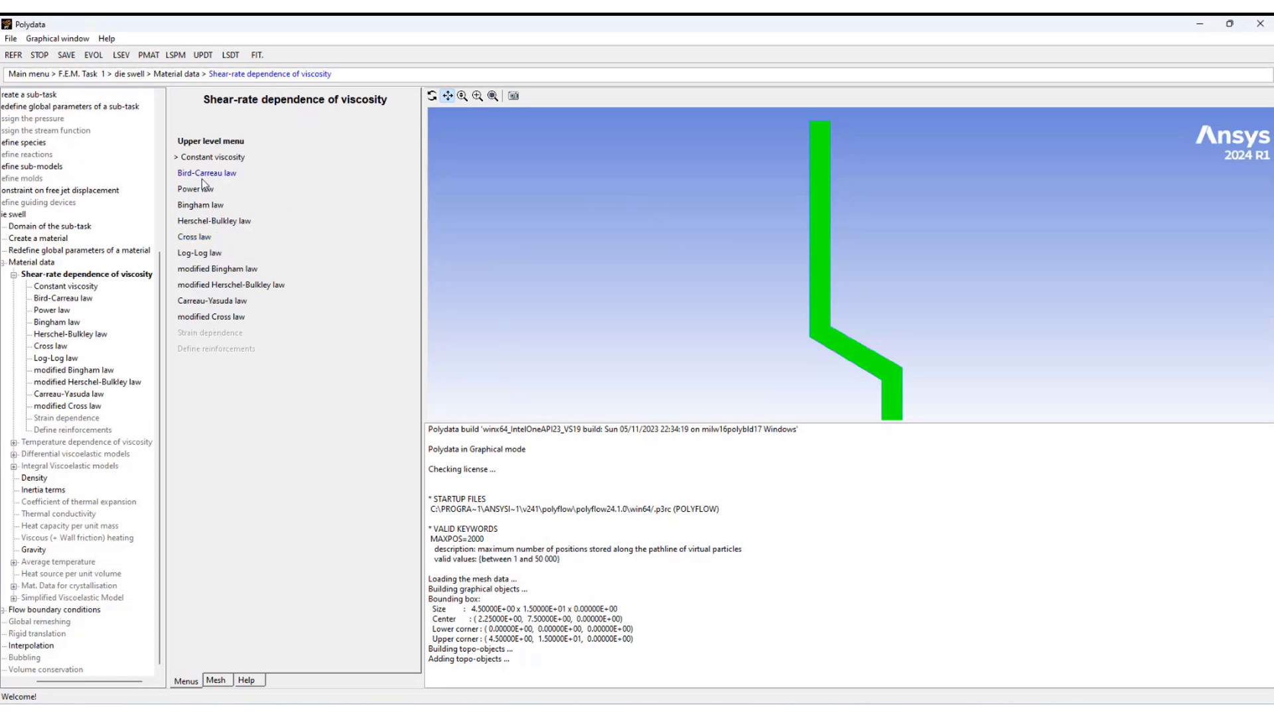
{"action": "left_click", "coordinate": [198, 236]}
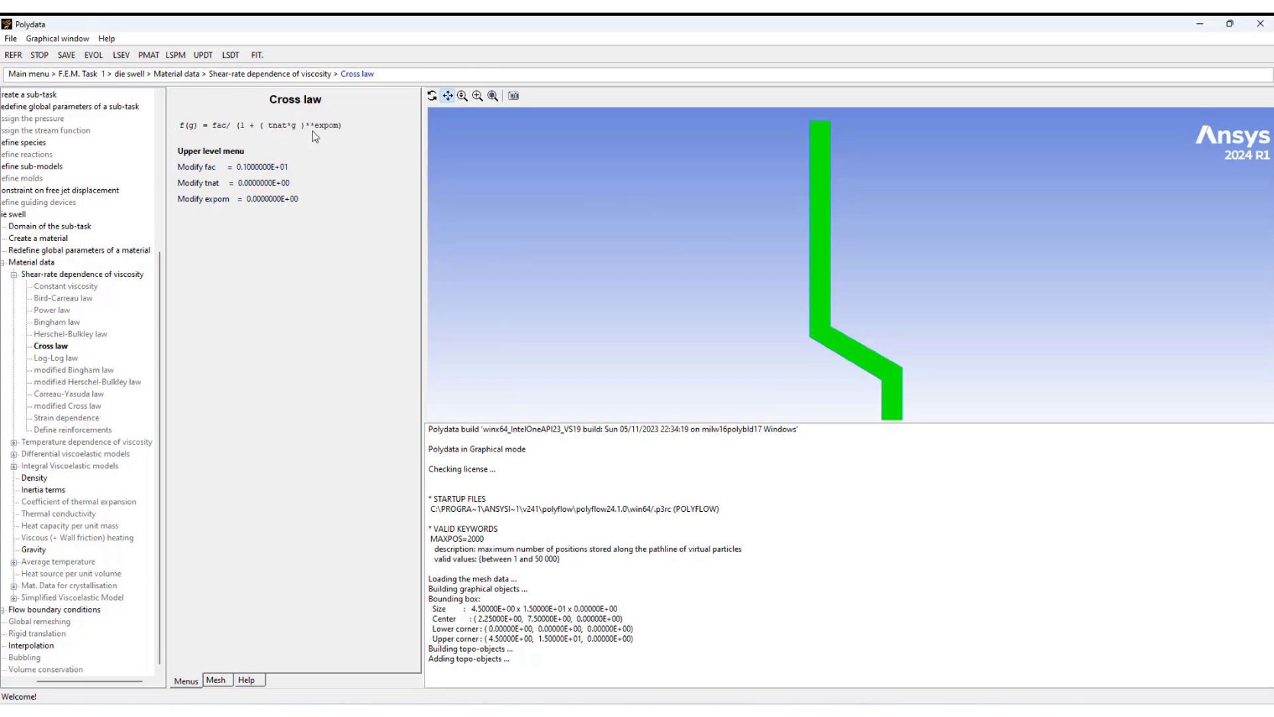
{"action": "left_click", "coordinate": [255, 170]}
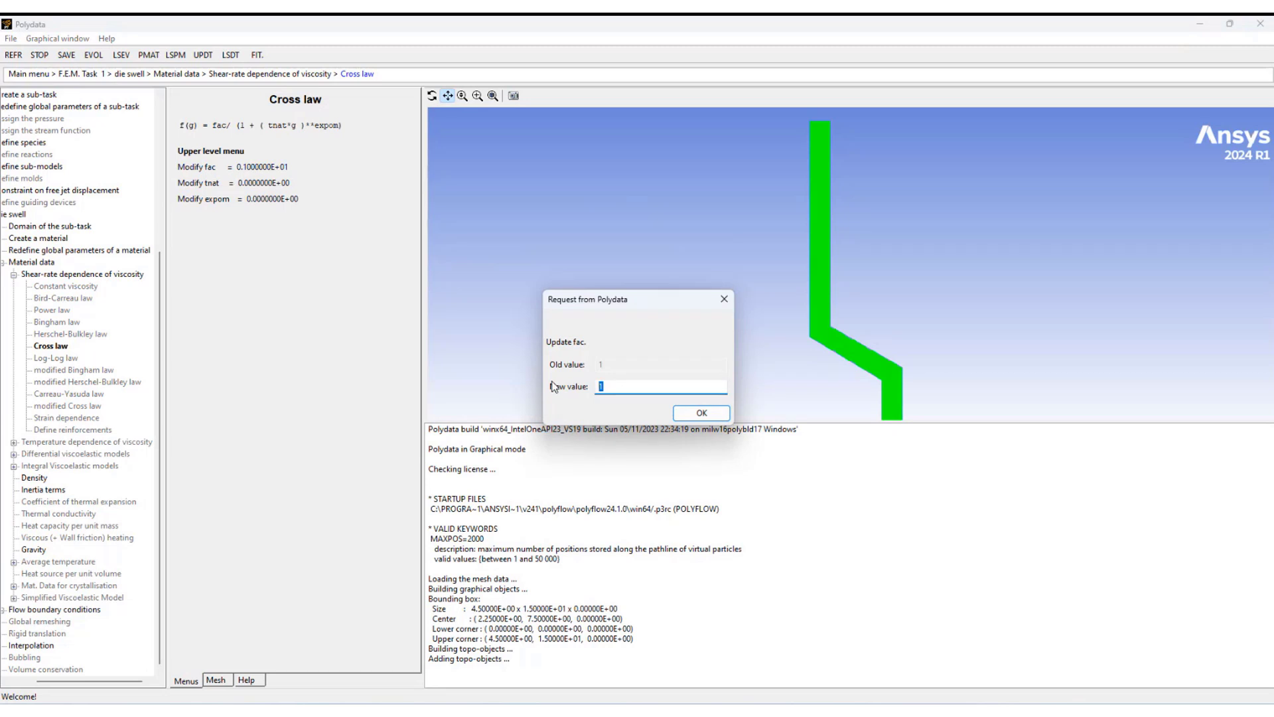
{"action": "type", "text": "85000"}
{"action": "left_click", "coordinate": [697, 413]}
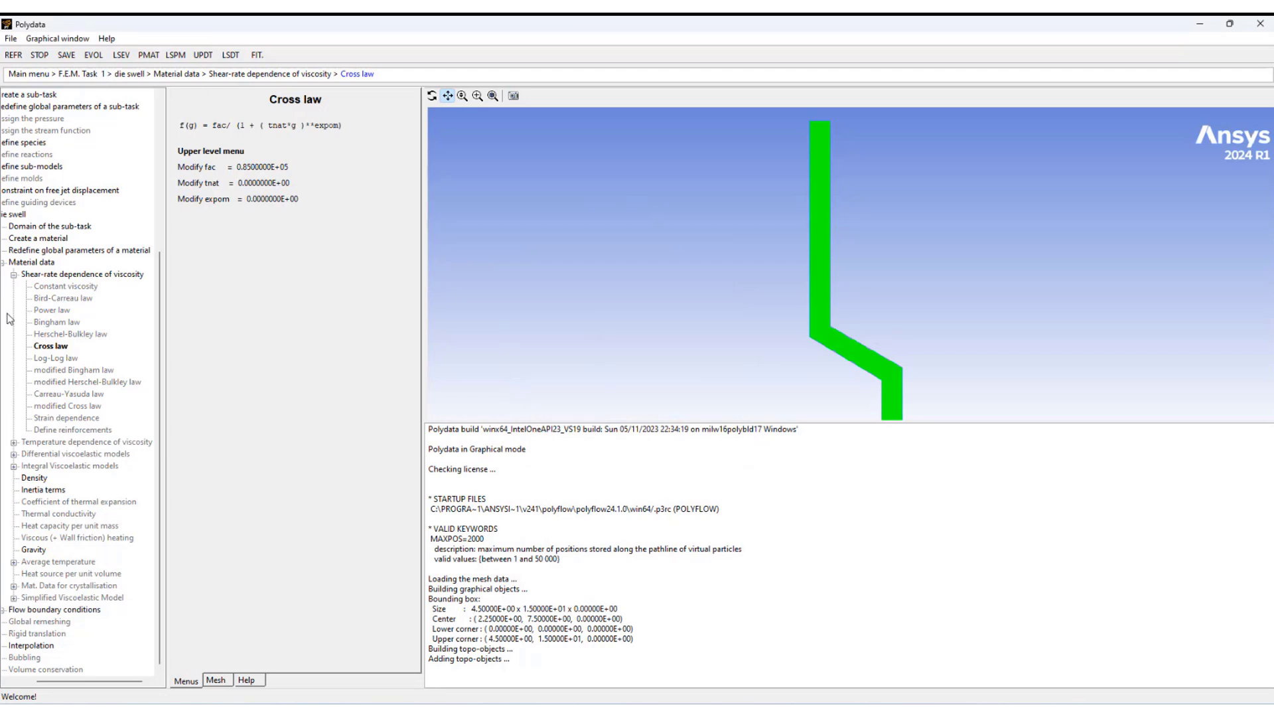
- Set the Cross law's tnat to 0.2 and expom to 0.3, and return to the material data
{"action": "left_click", "coordinate": [246, 189]}
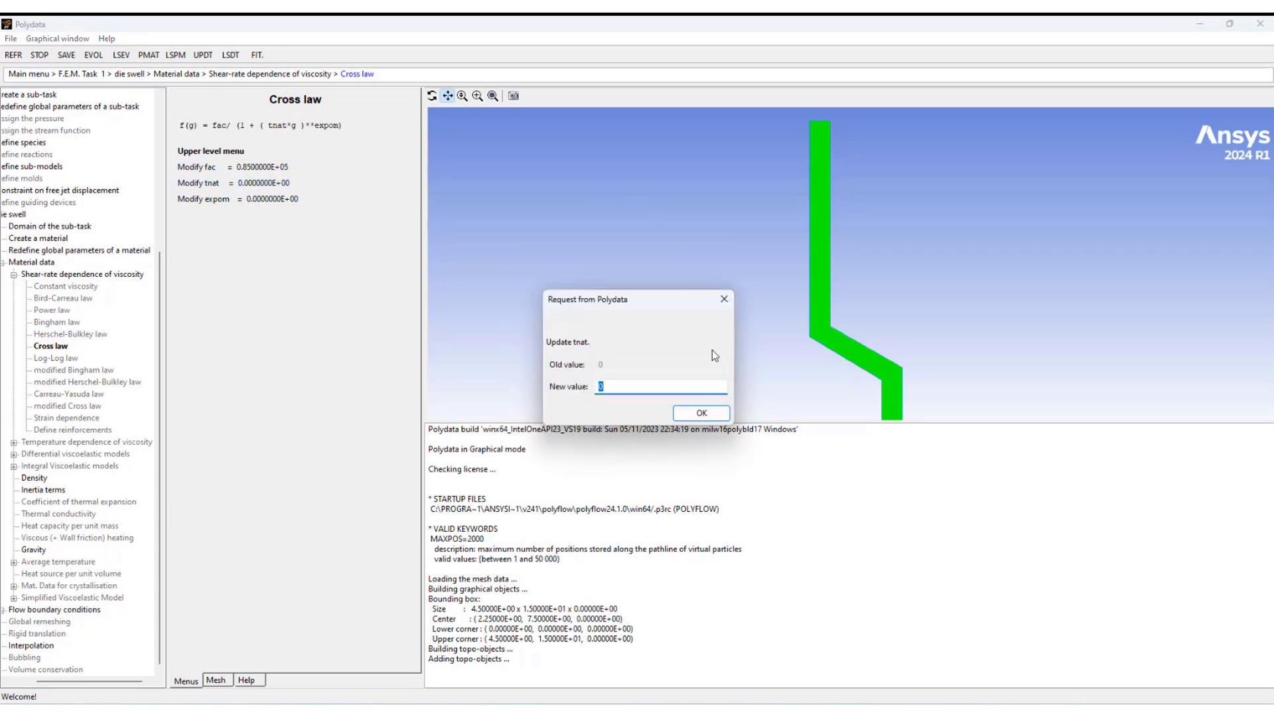
{"action": "type", "text": "0.2"}
{"action": "left_click", "coordinate": [697, 414]}
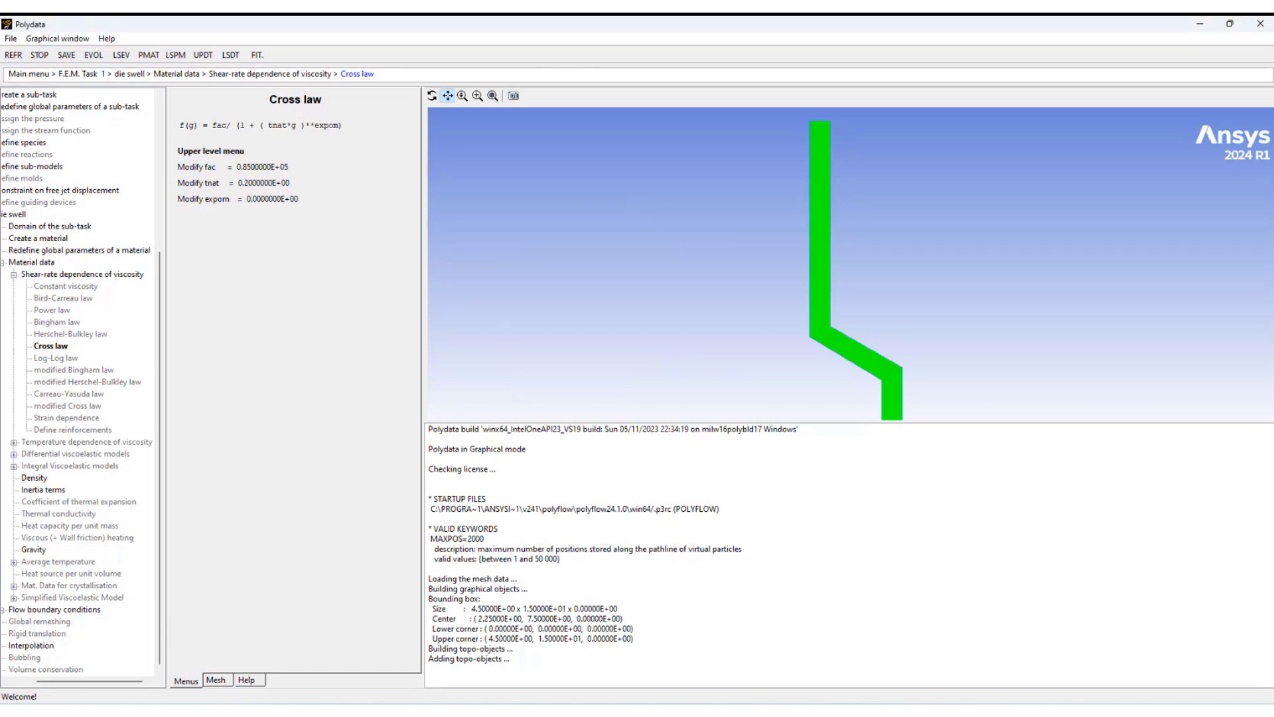
{"action": "left_click", "coordinate": [237, 199]}
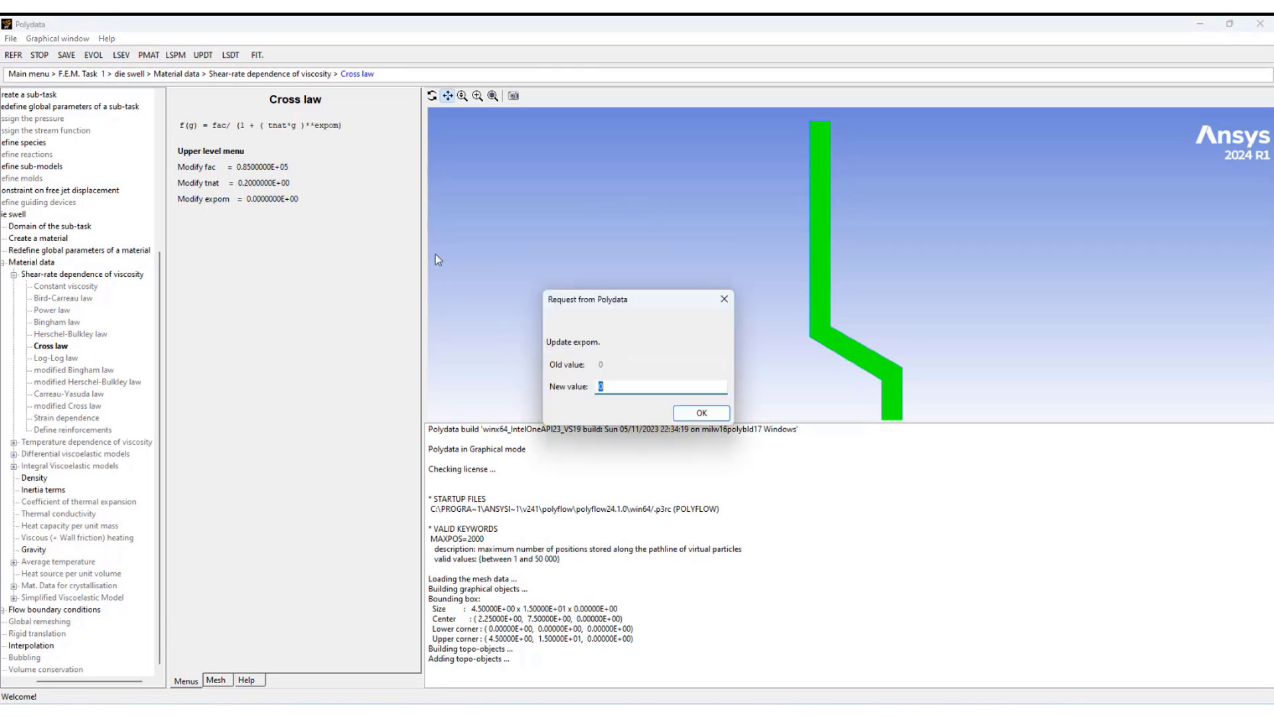
{"action": "left_click", "coordinate": [621, 386]}
{"action": "type", "text": ".3"}
{"action": "left_click", "coordinate": [695, 414]}
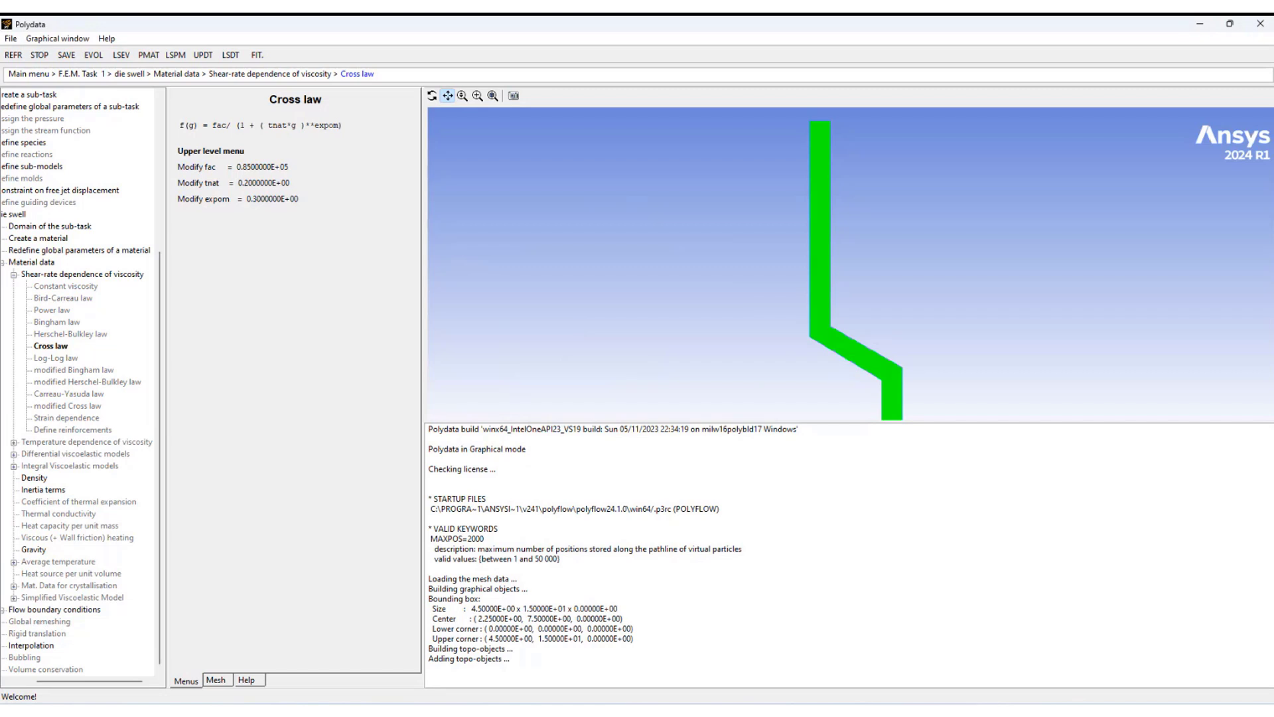
{"action": "left_click", "coordinate": [219, 151]}
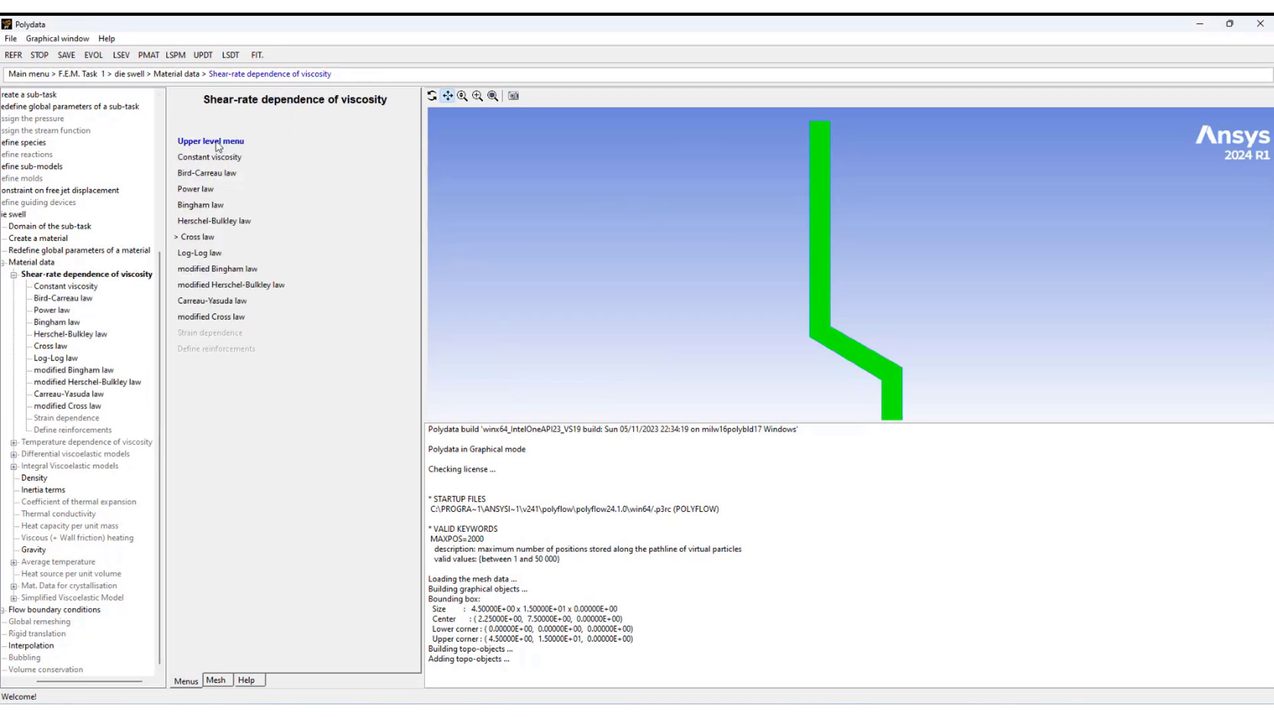
{"action": "left_click", "coordinate": [218, 142]}
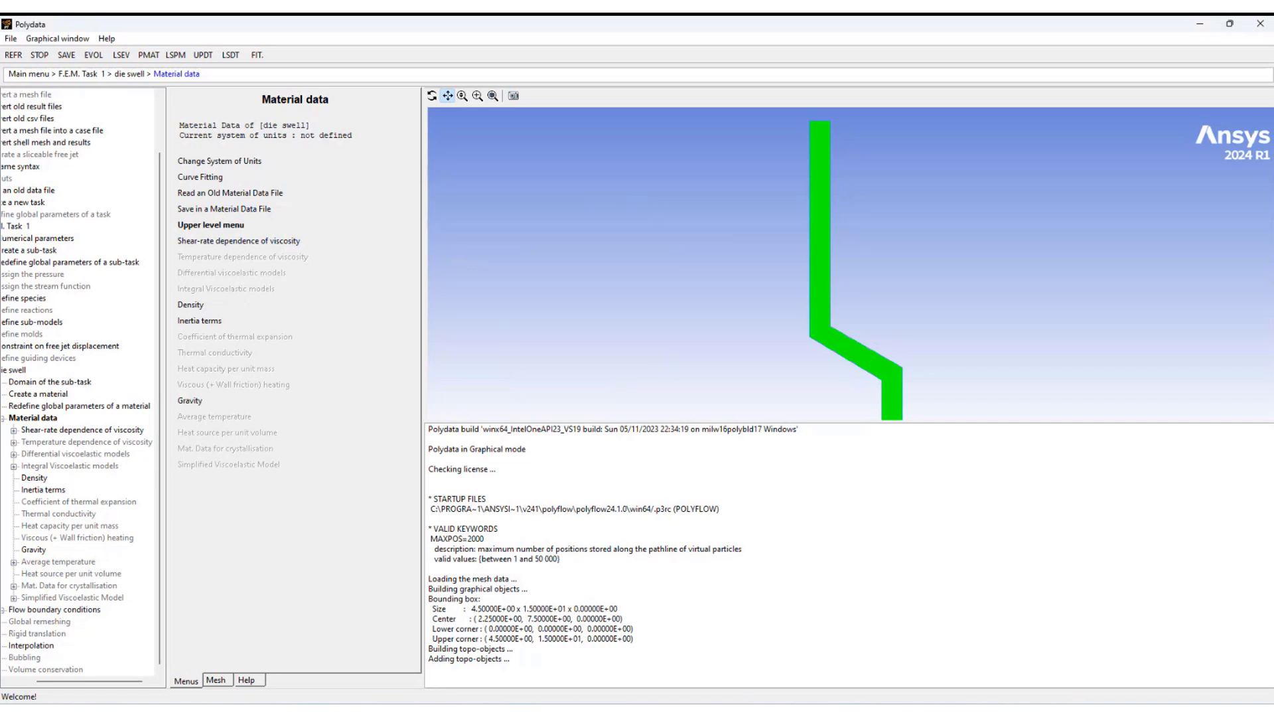
- Open the die swell flow boundary conditions and highlight each boundary from BS_1 to BS_6 to examine its location on the geometry
{"action": "left_click", "coordinate": [213, 225]}
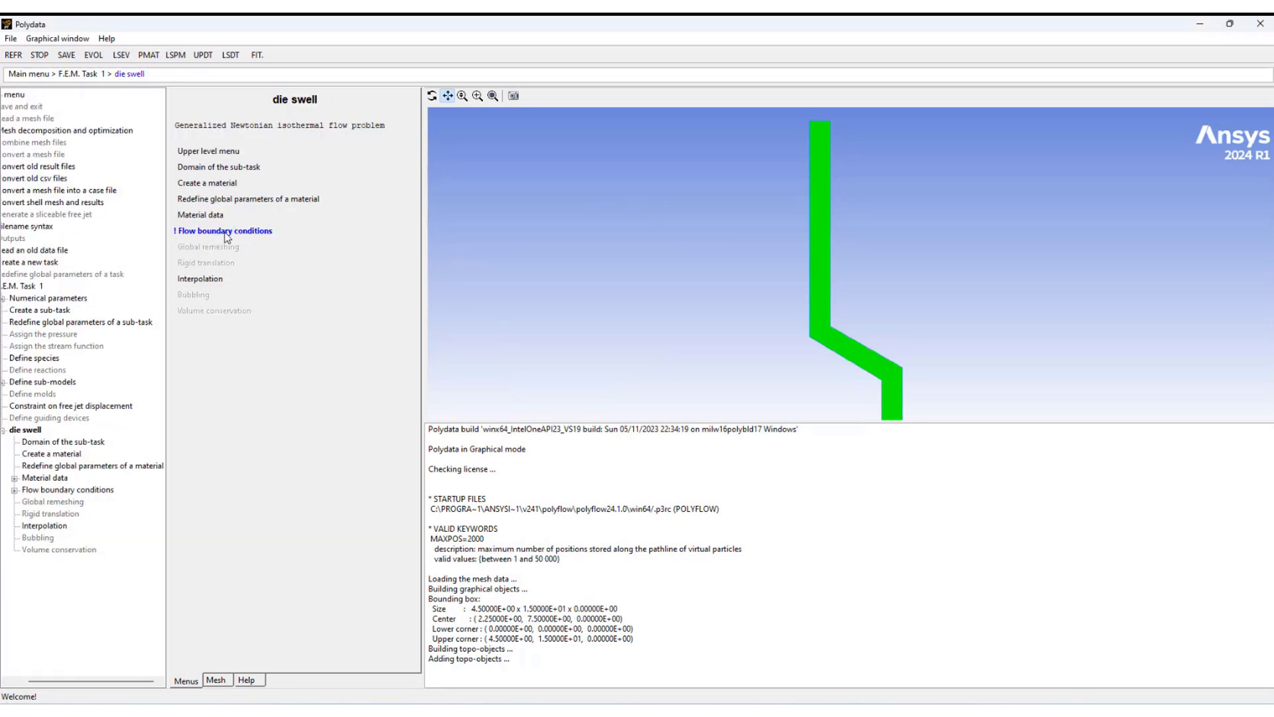
{"action": "left_click", "coordinate": [225, 231]}
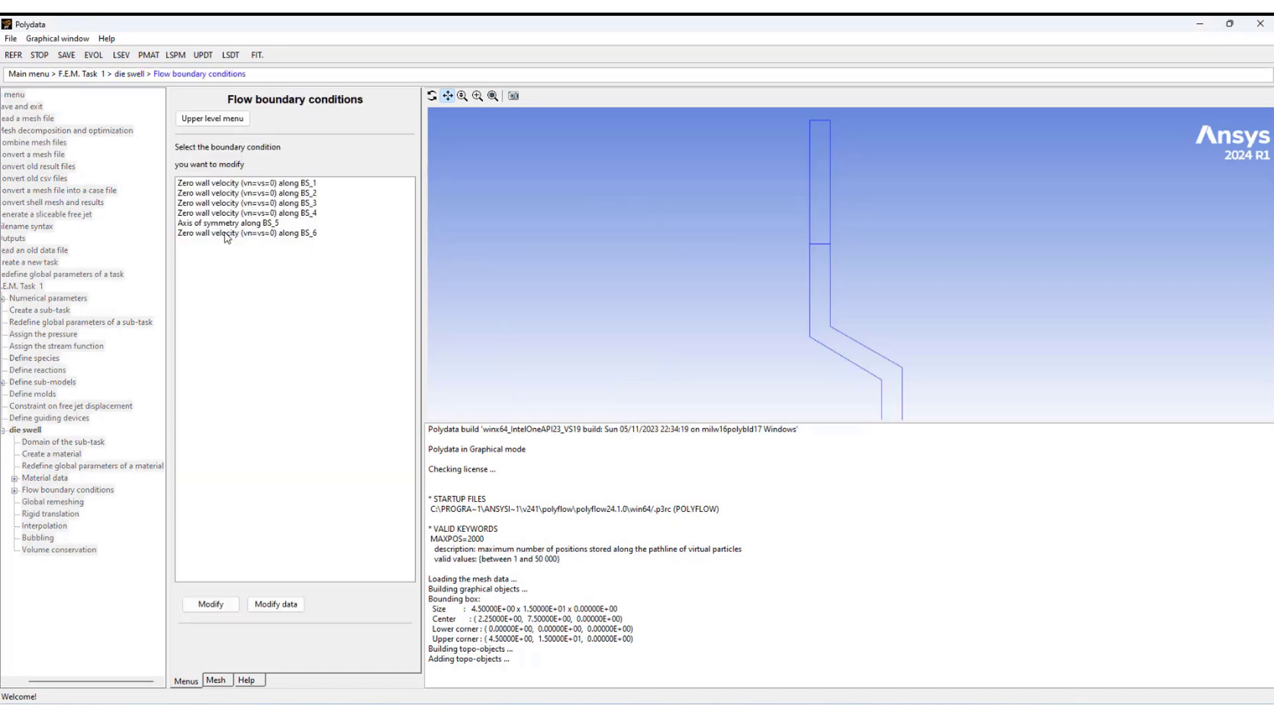
{"action": "left_click", "coordinate": [221, 183]}
{"action": "scroll", "coordinate": [515, 260], "scroll_direction": "down", "scroll_amount": 3}
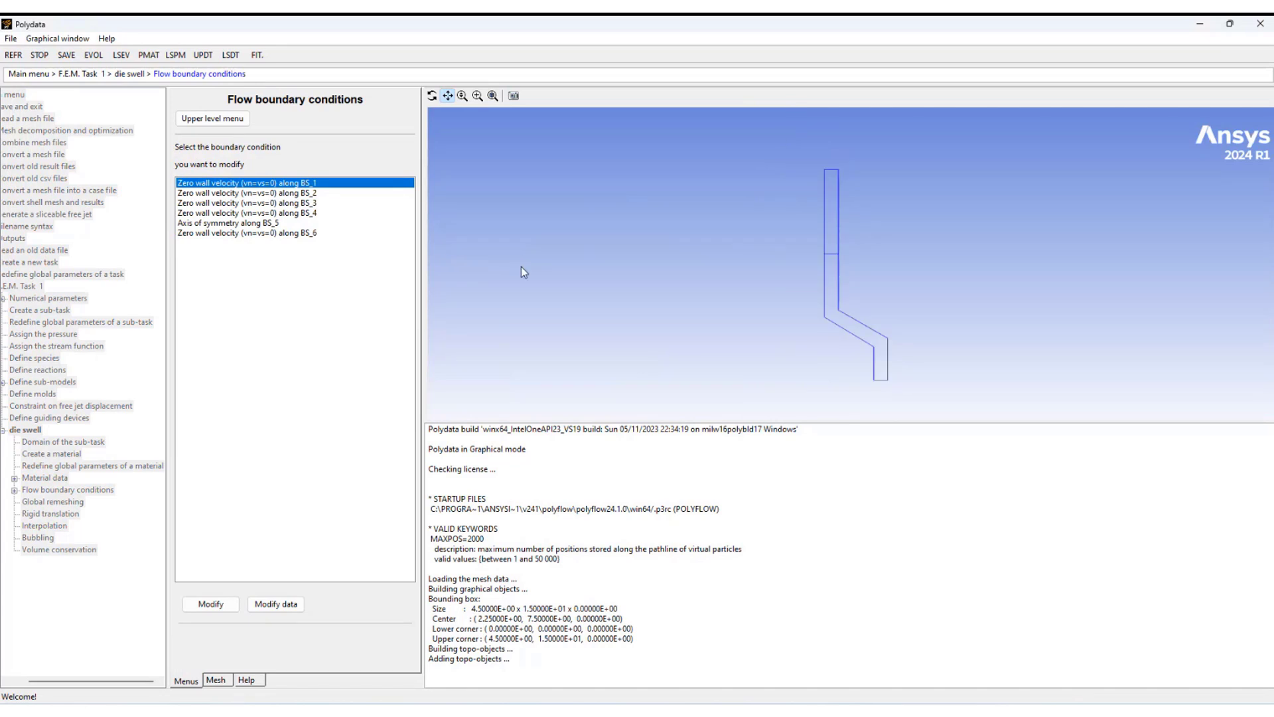
{"action": "left_click_drag", "start_coordinate": [855, 344], "coordinate": [886, 605]}
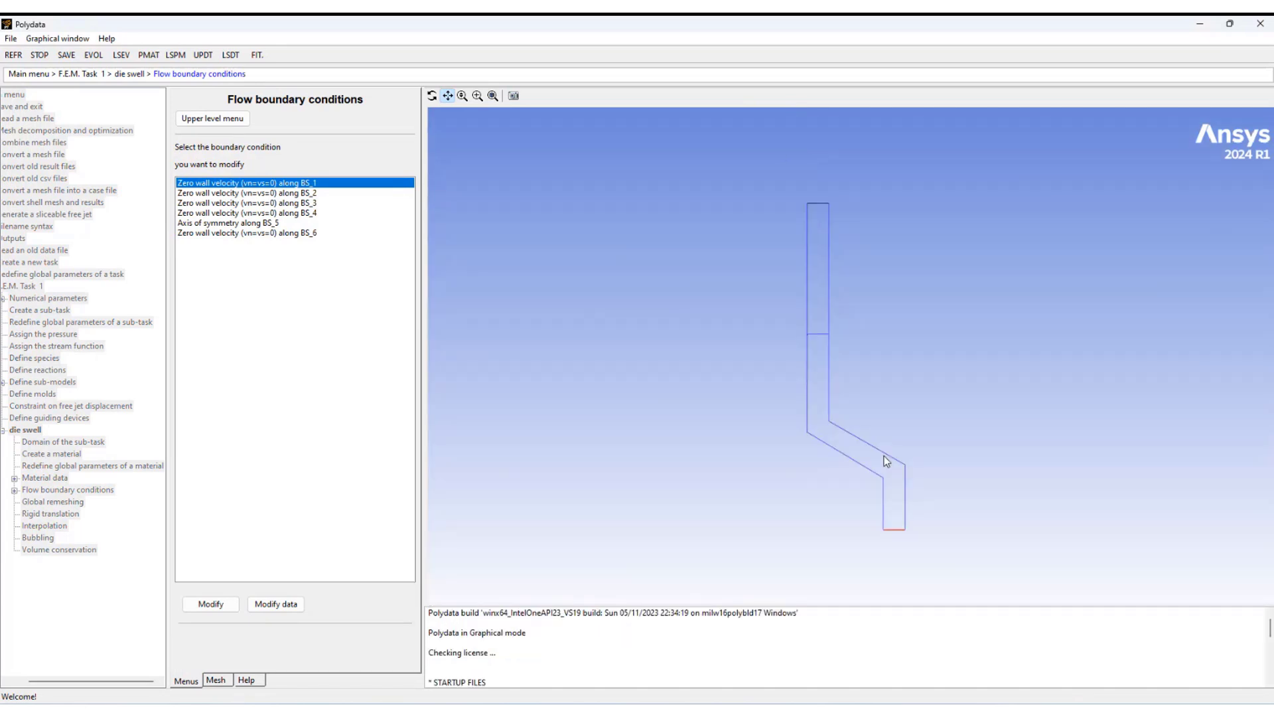
{"action": "left_click", "coordinate": [237, 193]}
{"action": "left_click", "coordinate": [237, 203]}
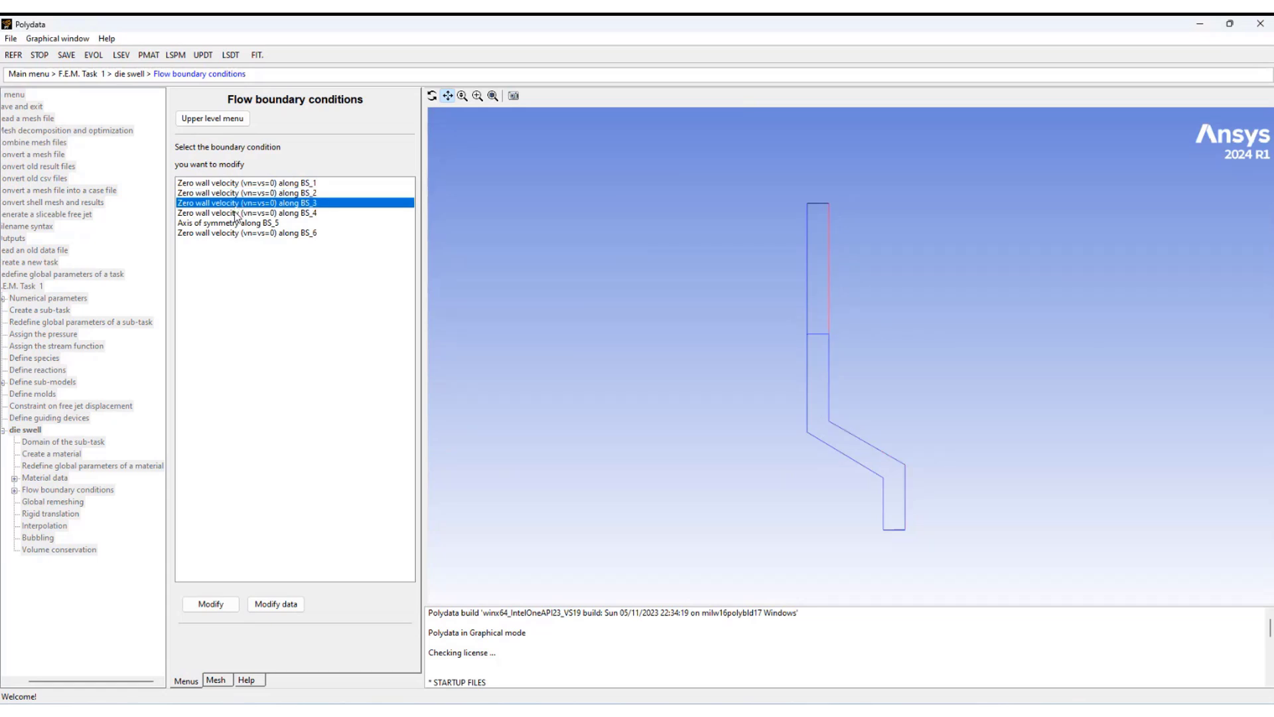
{"action": "left_click", "coordinate": [236, 213]}
{"action": "left_click", "coordinate": [234, 223]}
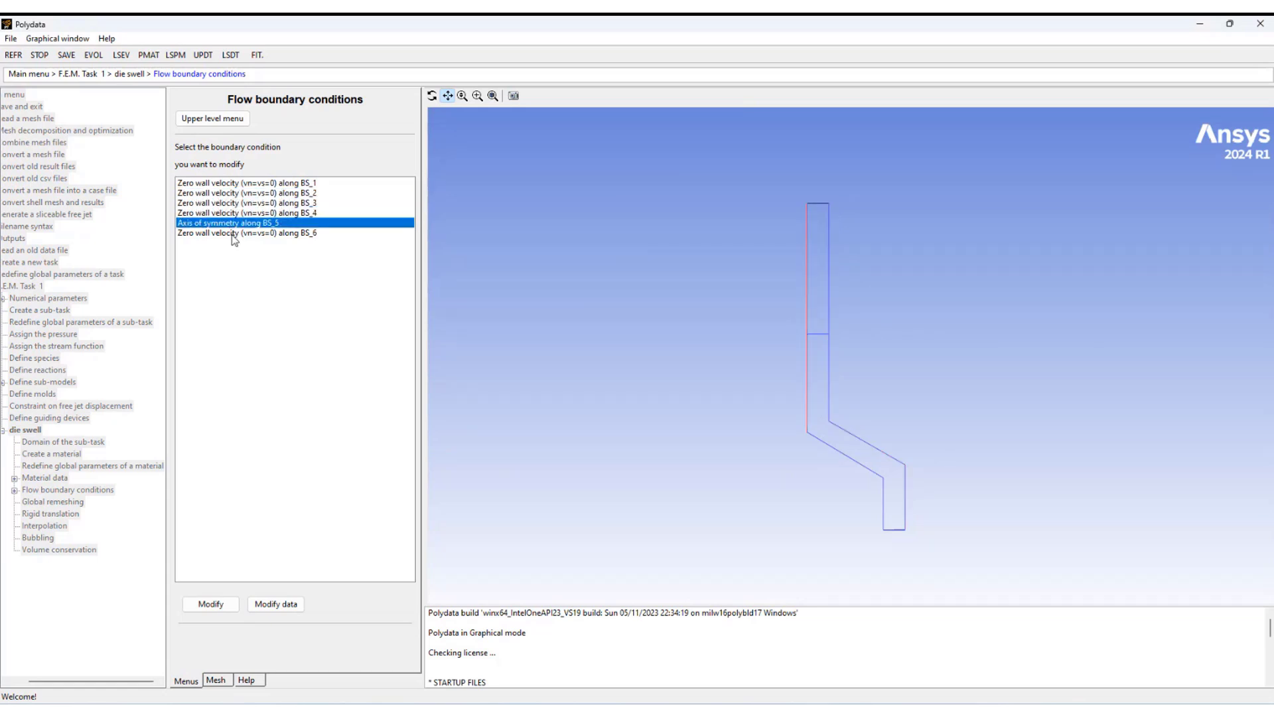
{"action": "left_click", "coordinate": [234, 234]}
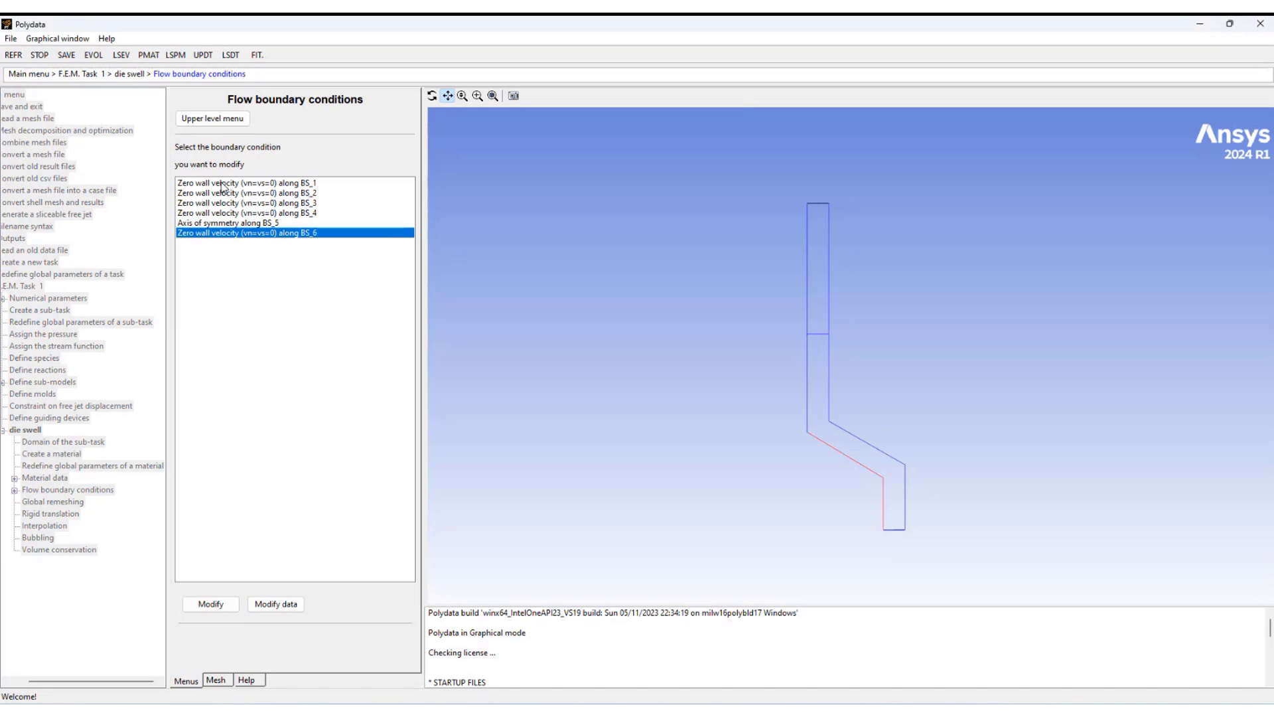
- Define BS_1 as an inflow with automatic calculation and a volumetric flow rate of 10
{"action": "left_click", "coordinate": [222, 184]}
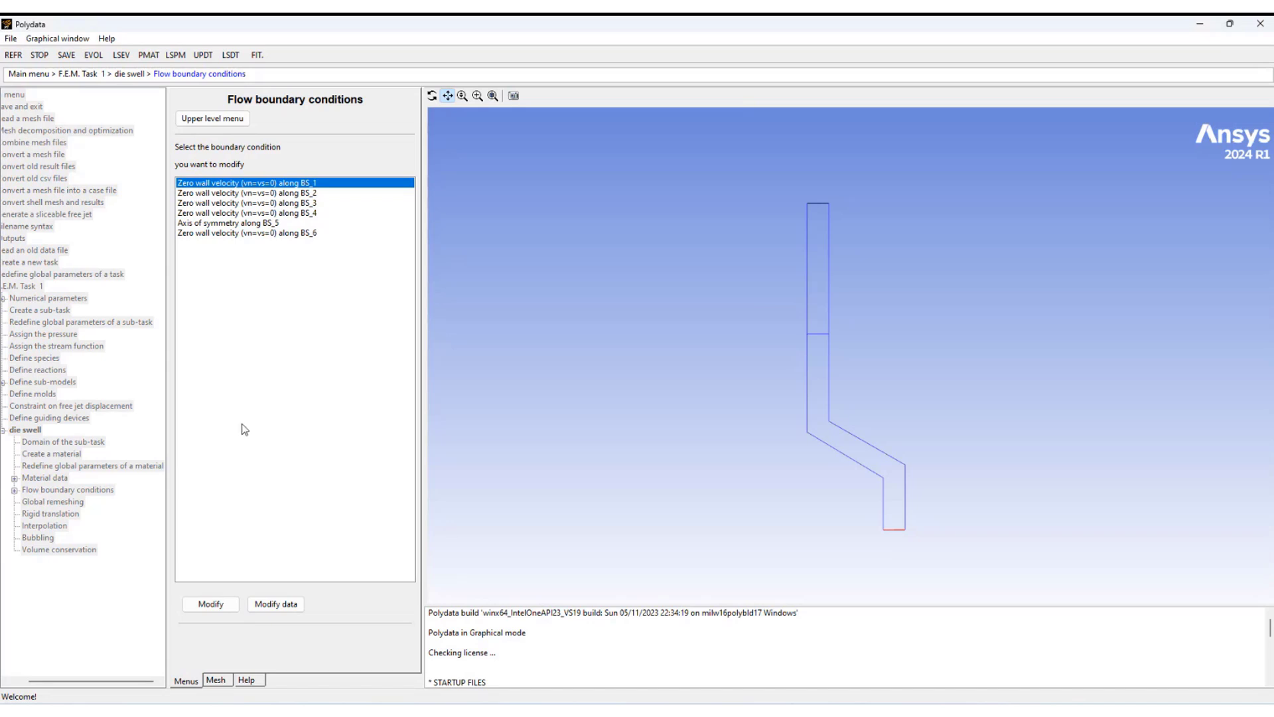
{"action": "left_click", "coordinate": [196, 605]}
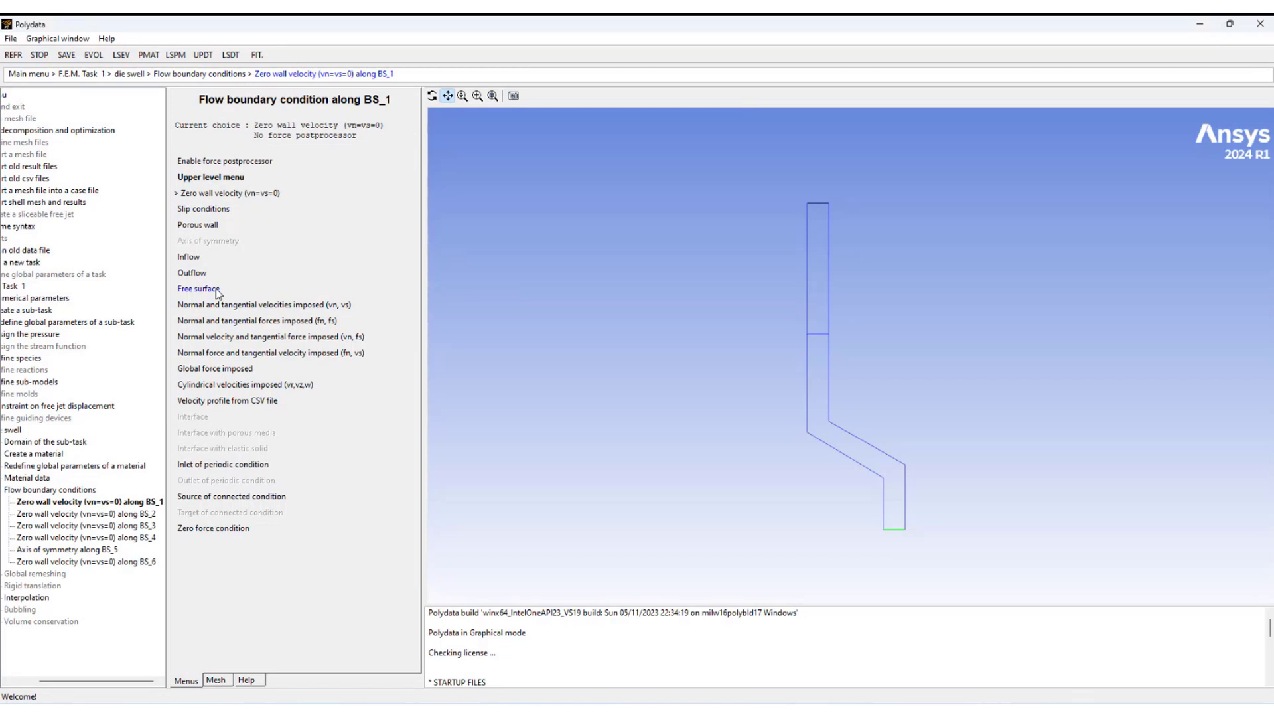
{"action": "left_click", "coordinate": [187, 258]}
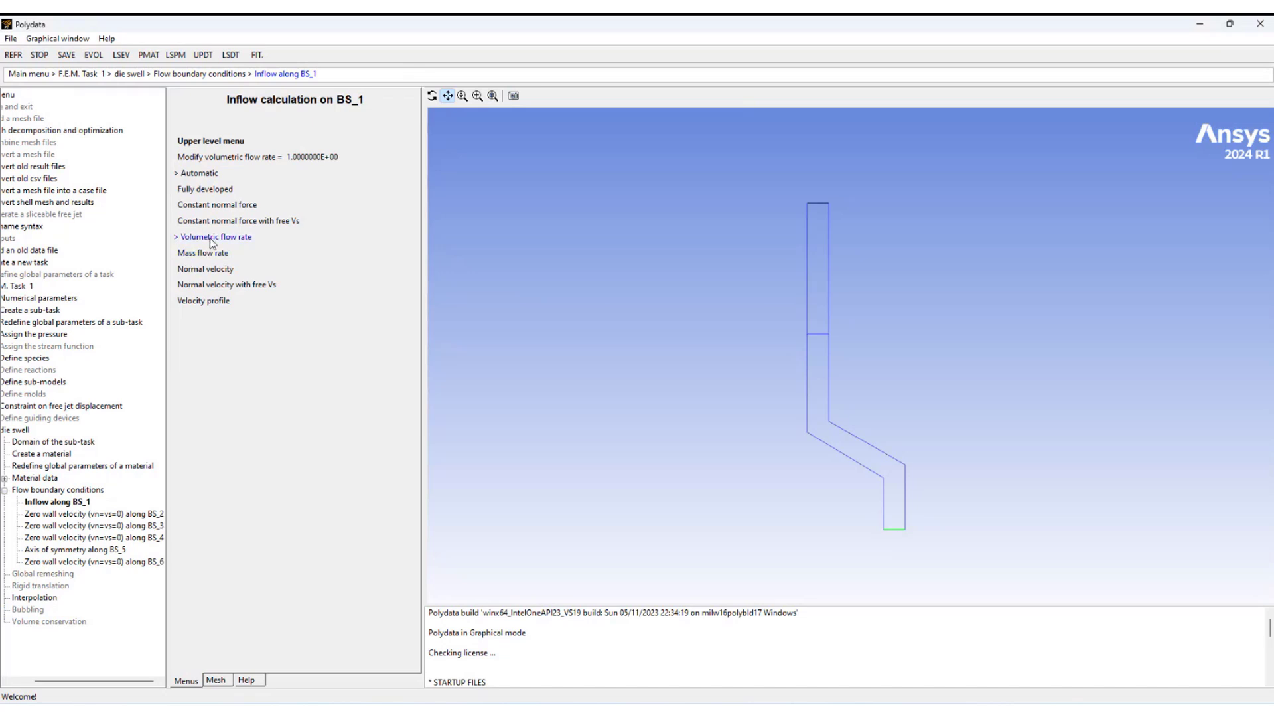
{"action": "left_click", "coordinate": [312, 158]}
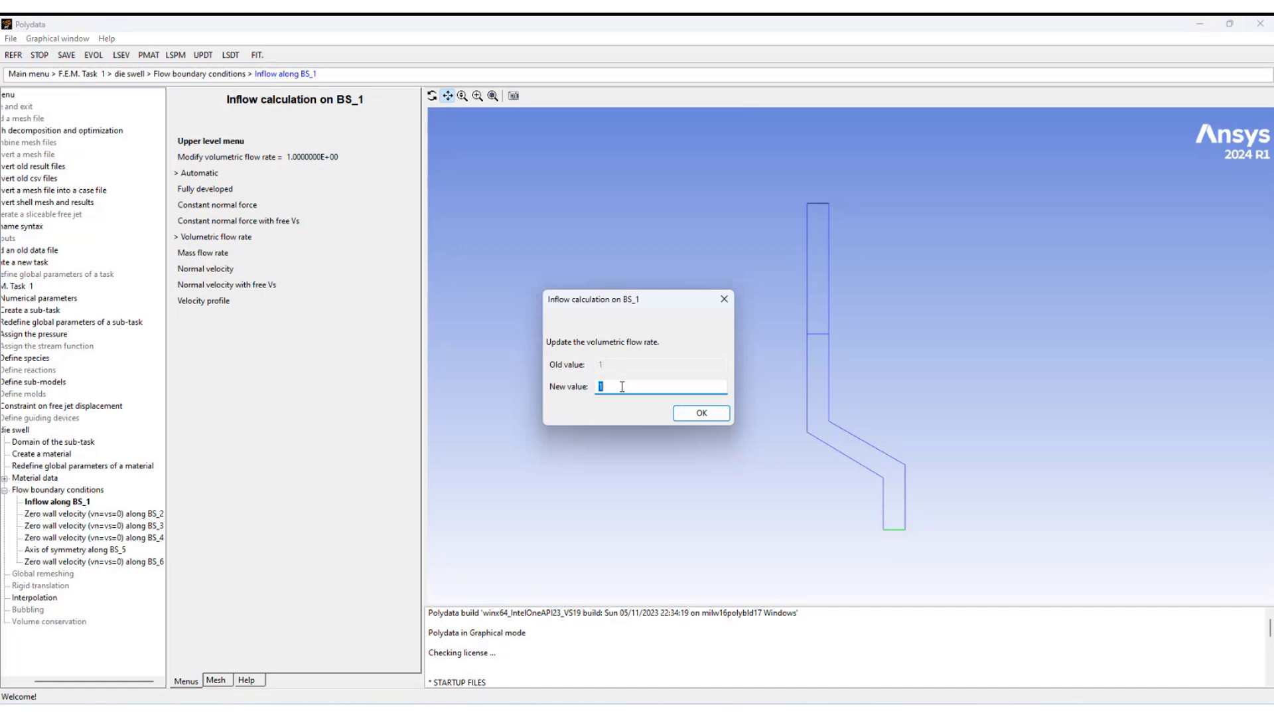
{"action": "type", "text": "10"}
{"action": "left_click", "coordinate": [699, 412]}
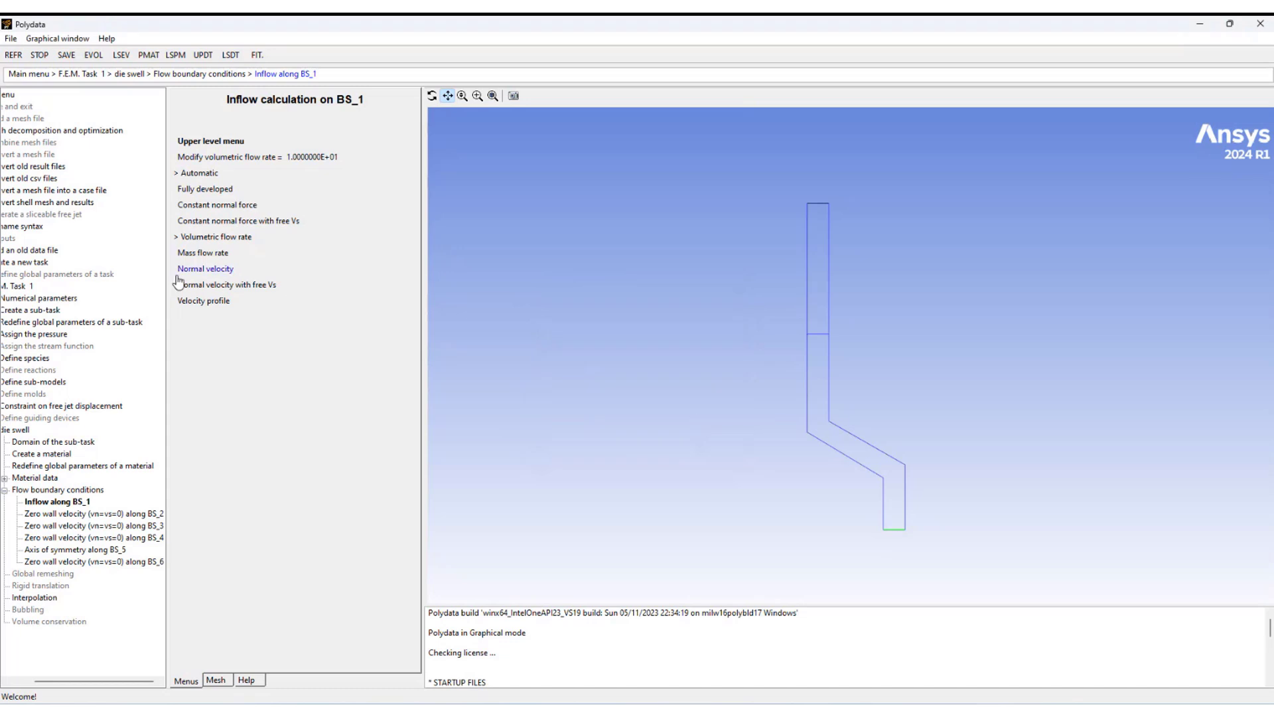
{"action": "left_click", "coordinate": [207, 141]}
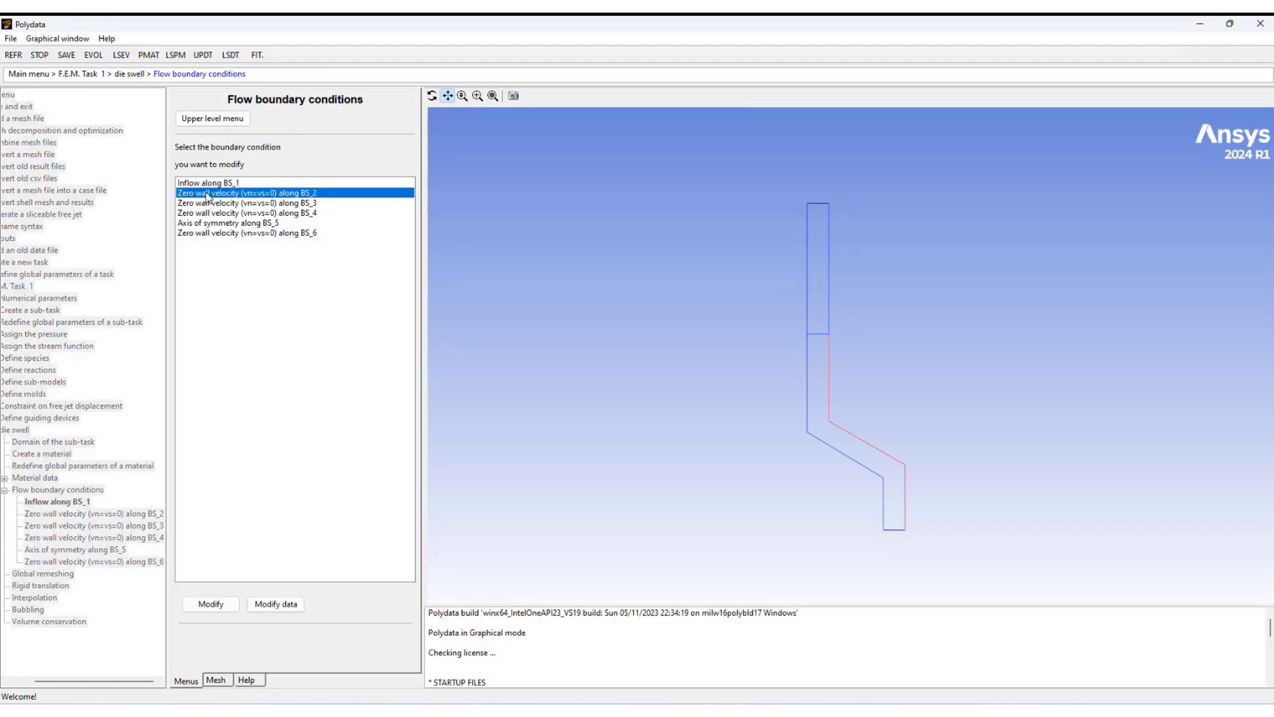
- Keep zero wall velocity along BS_2 and change the condition along BS_3 to a free surface
{"action": "left_click", "coordinate": [206, 193]}
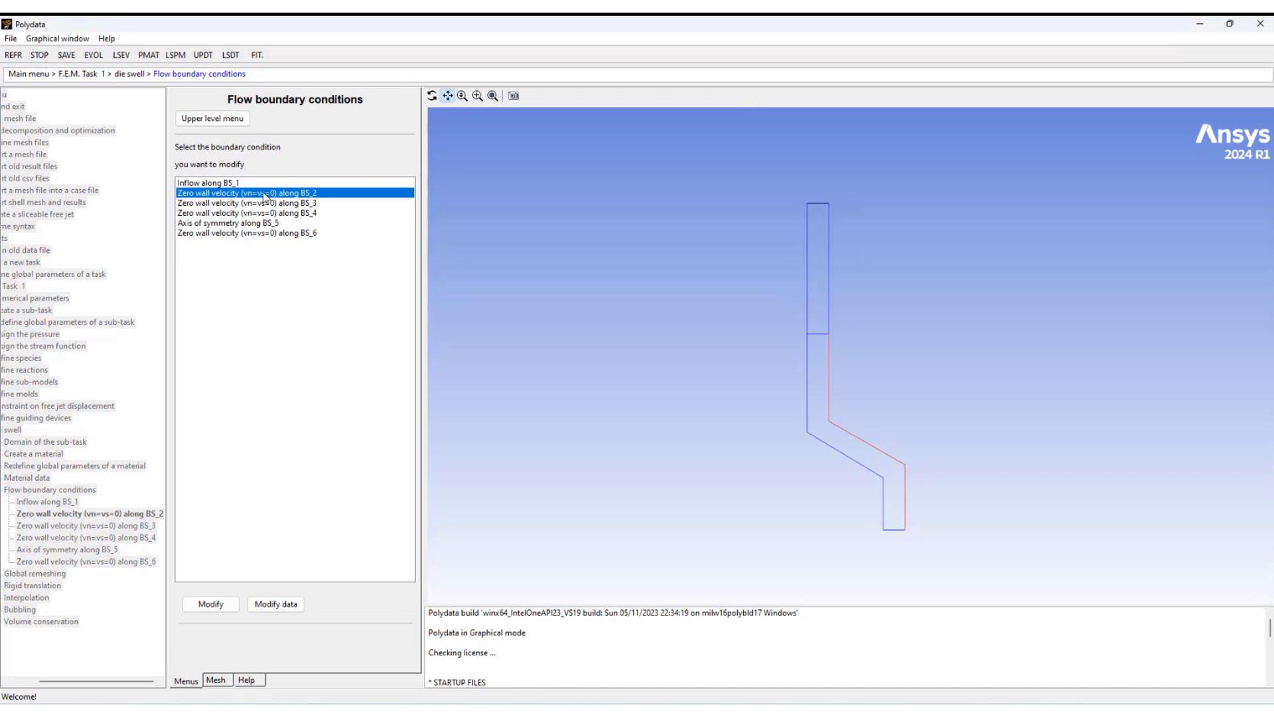
{"action": "left_click", "coordinate": [208, 207]}
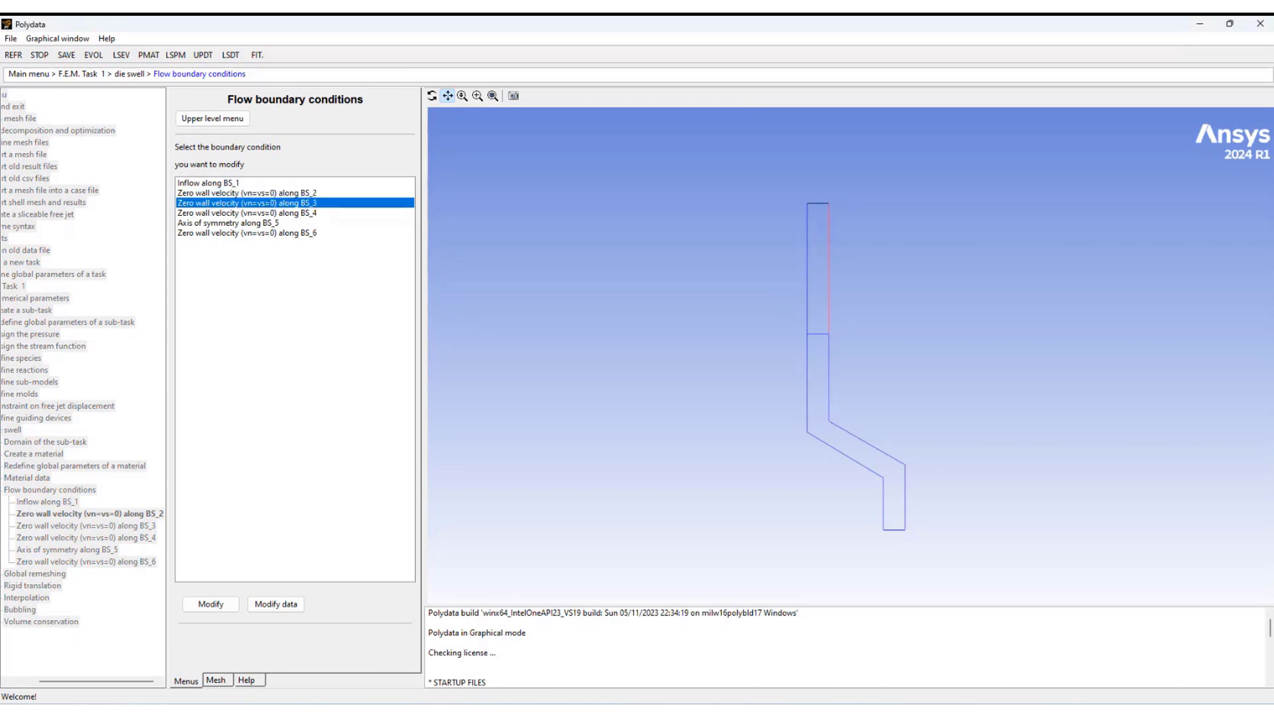
{"action": "left_click", "coordinate": [216, 607]}
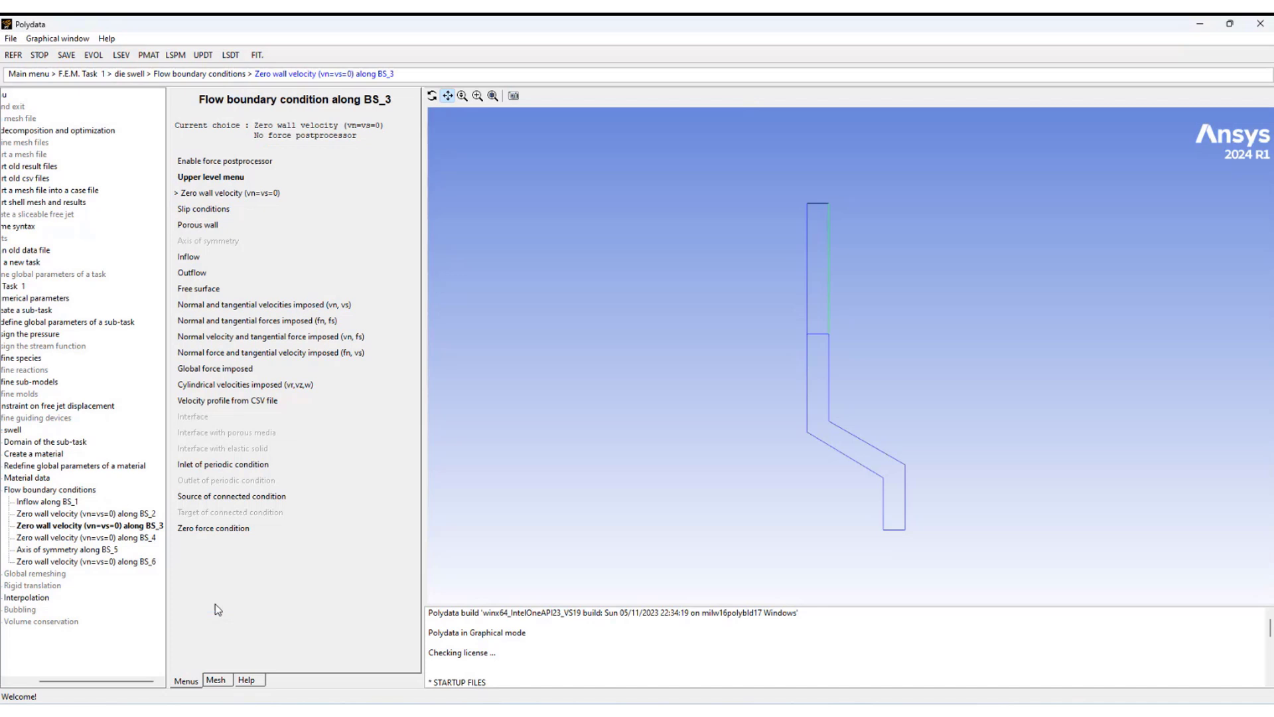
{"action": "left_click", "coordinate": [193, 288]}
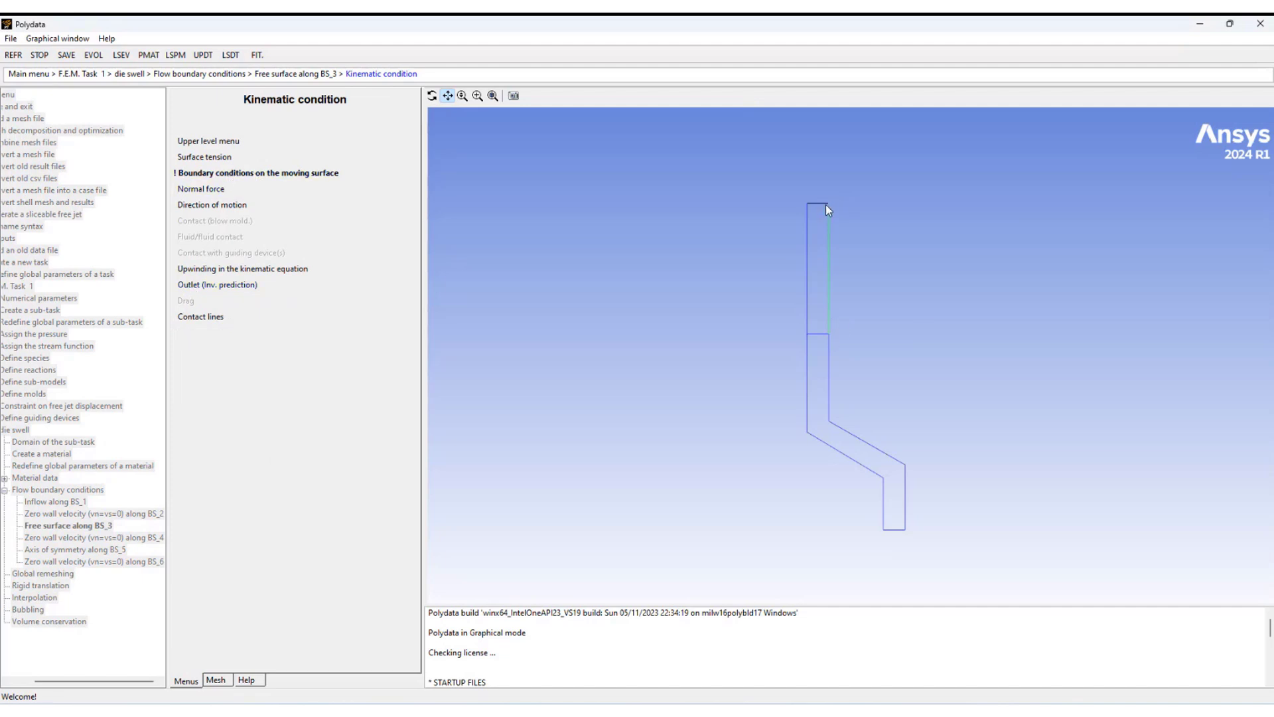
- Impose the position of the BS_3 moving surface at its border with BS_2
{"action": "left_click", "coordinate": [275, 174]}
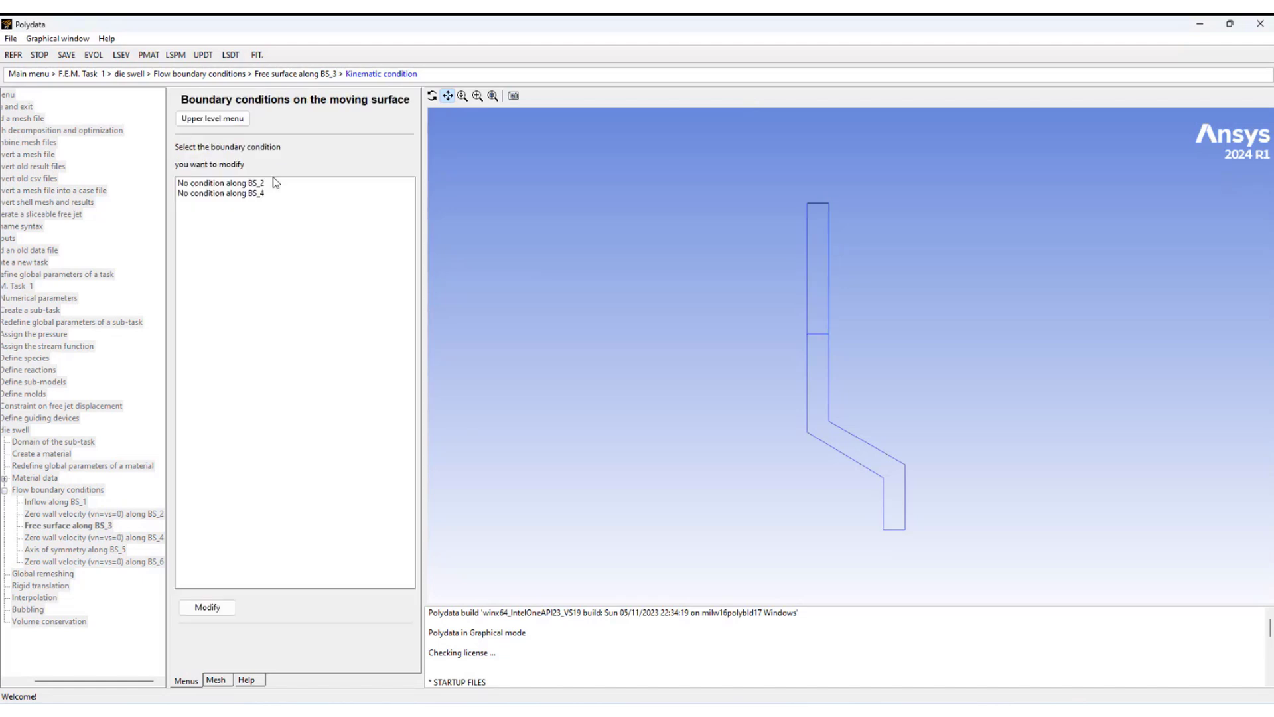
{"action": "left_click", "coordinate": [245, 184]}
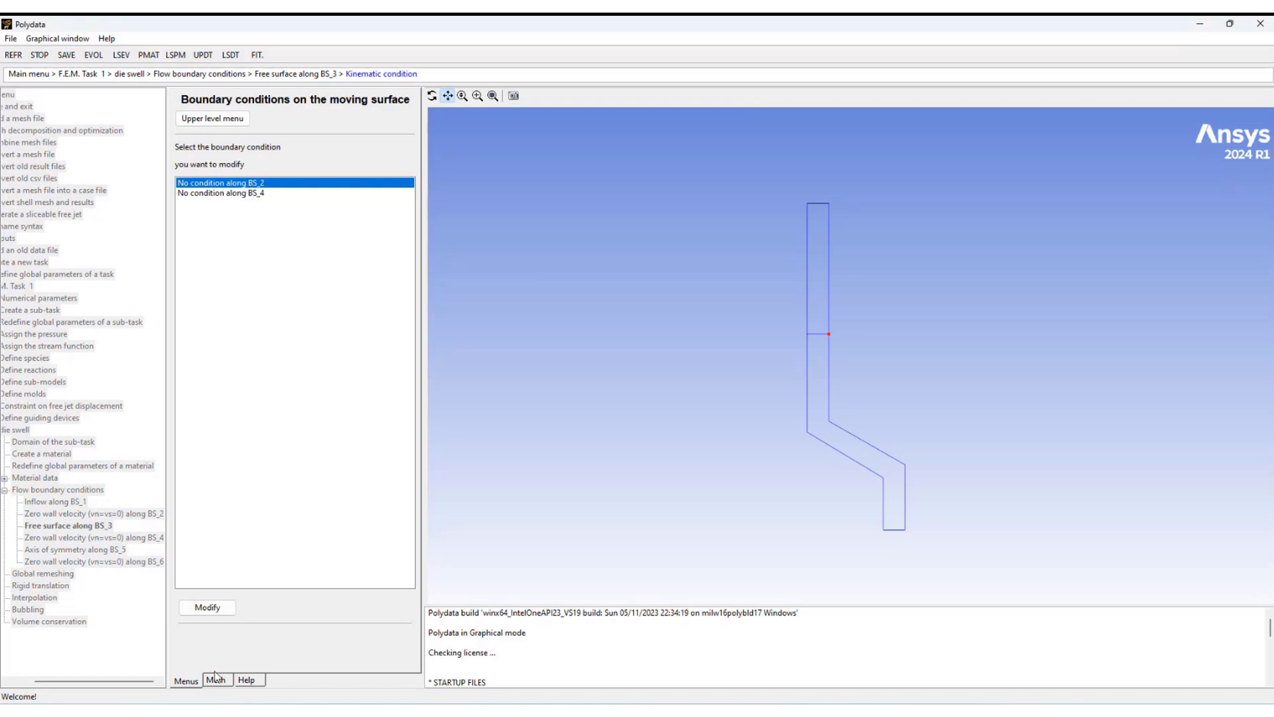
{"action": "left_click", "coordinate": [214, 608]}
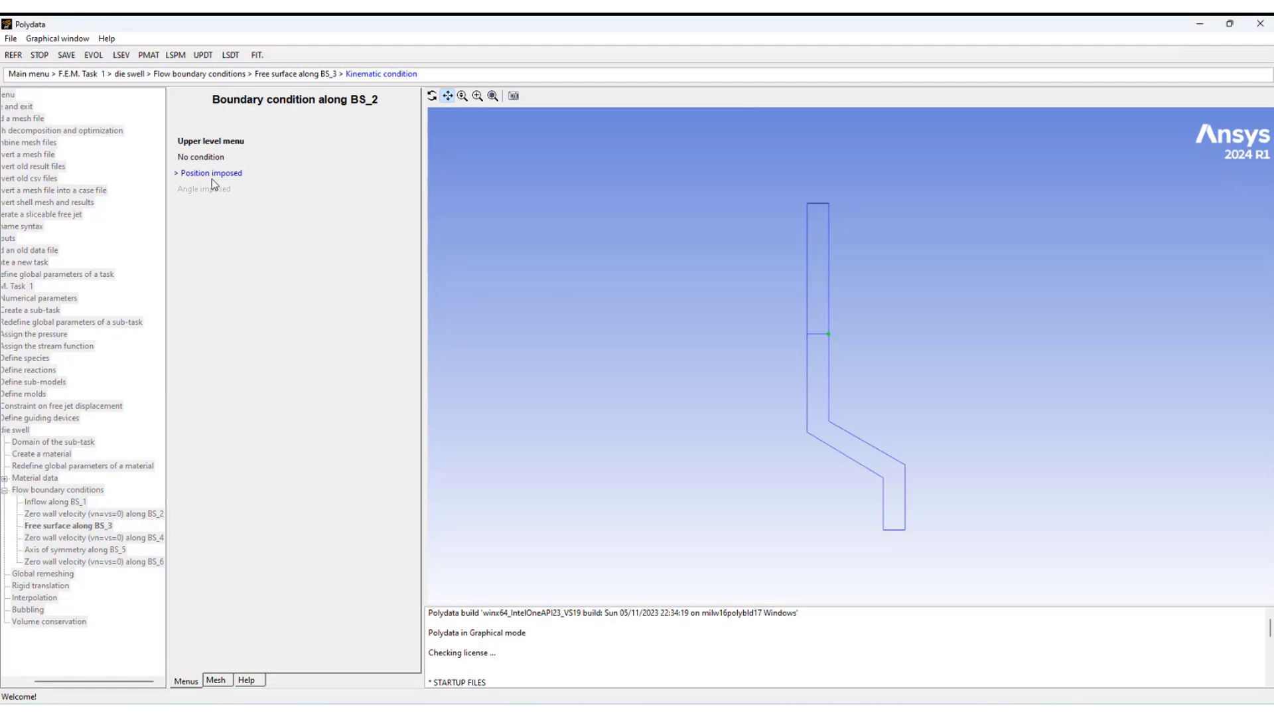
{"action": "left_click", "coordinate": [206, 141]}
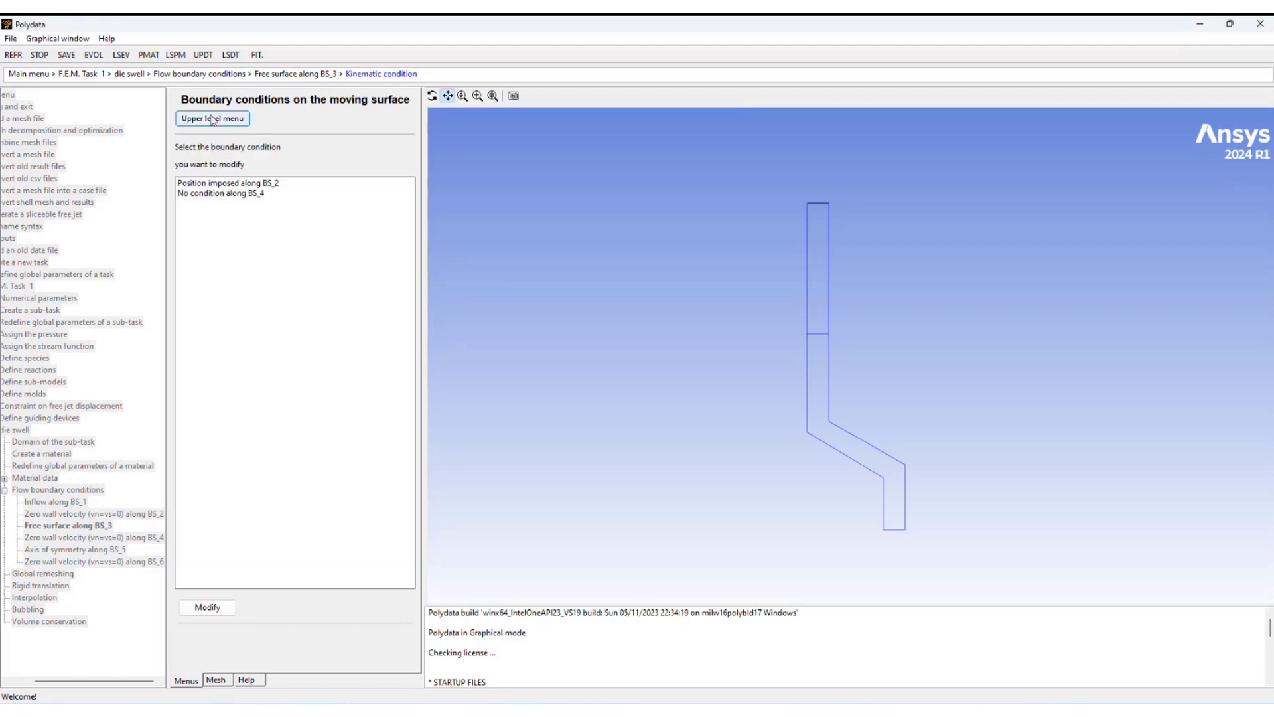
{"action": "left_click", "coordinate": [212, 120]}
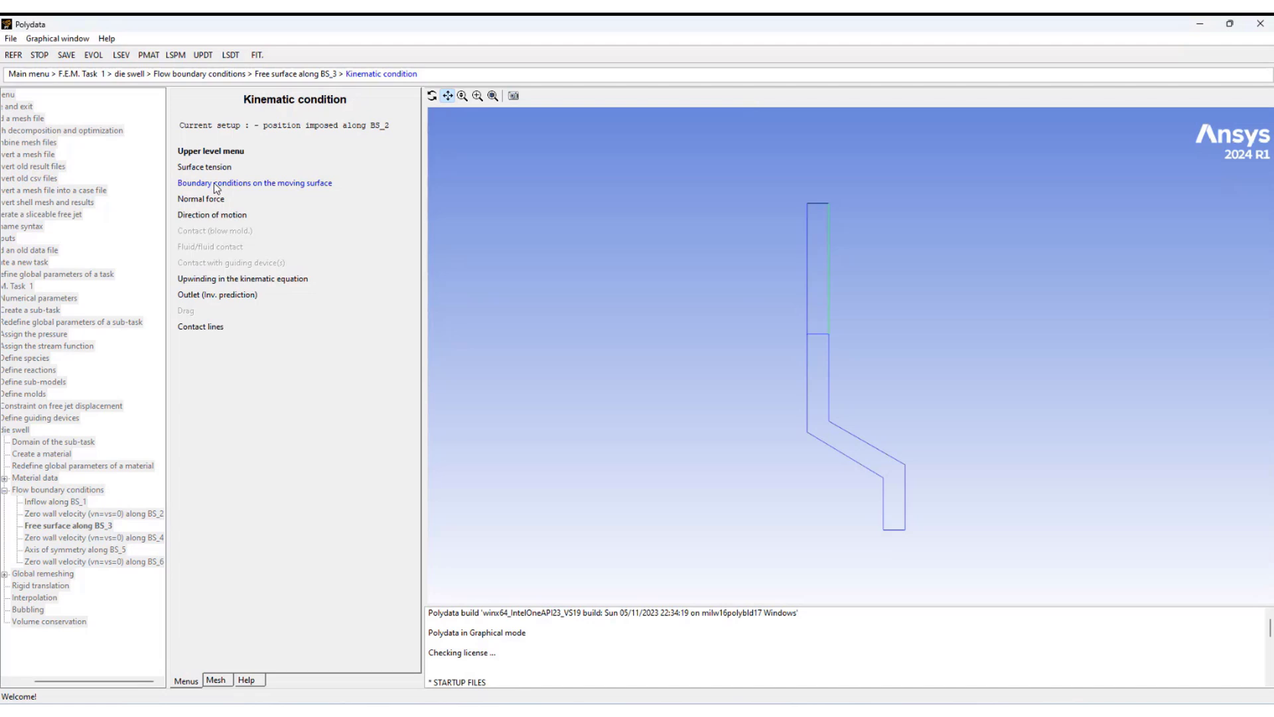
- Keep the free surface's normal force constant at 0 and impose the direction of motion along the whole surface
{"action": "left_click", "coordinate": [202, 199]}
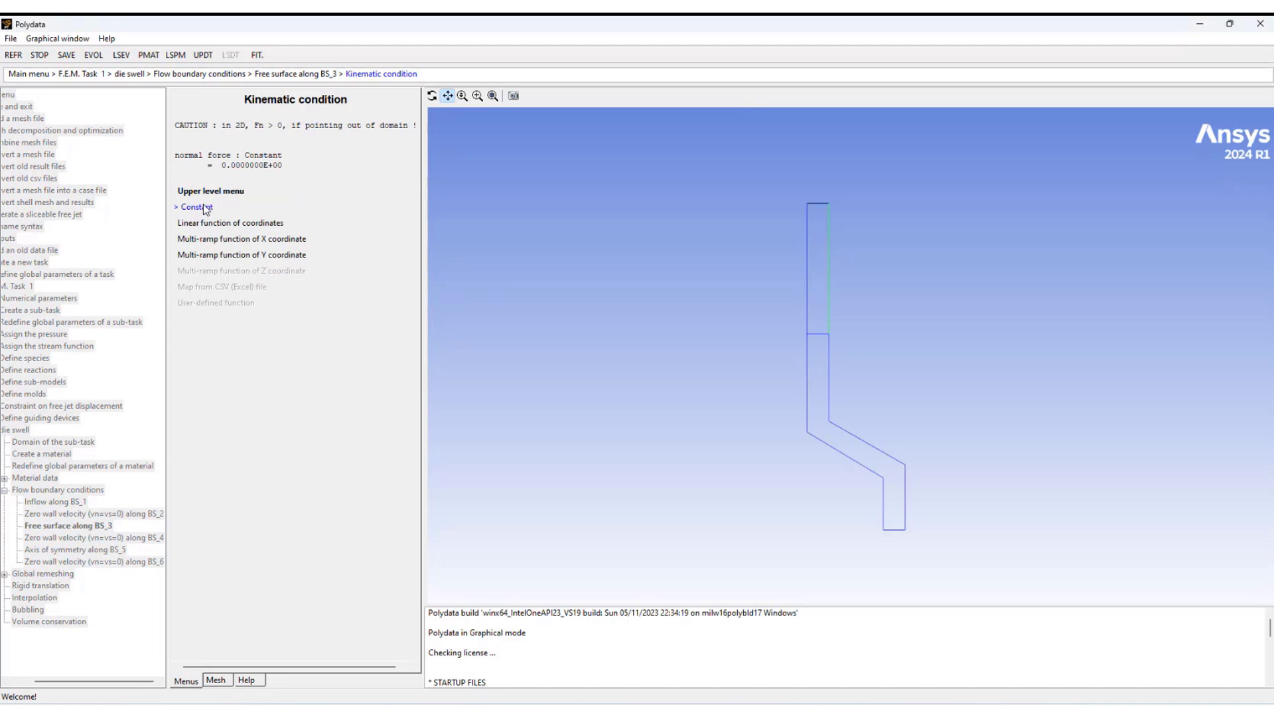
{"action": "left_click", "coordinate": [205, 193]}
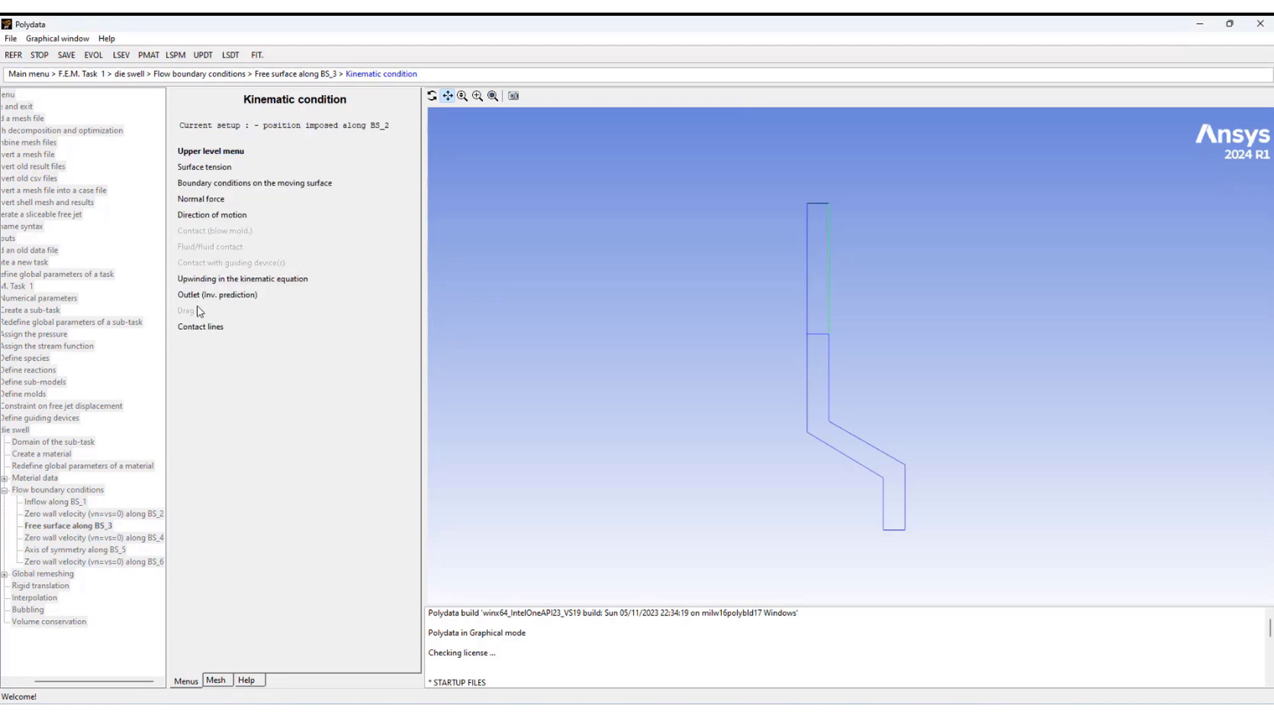
{"action": "left_click", "coordinate": [199, 214]}
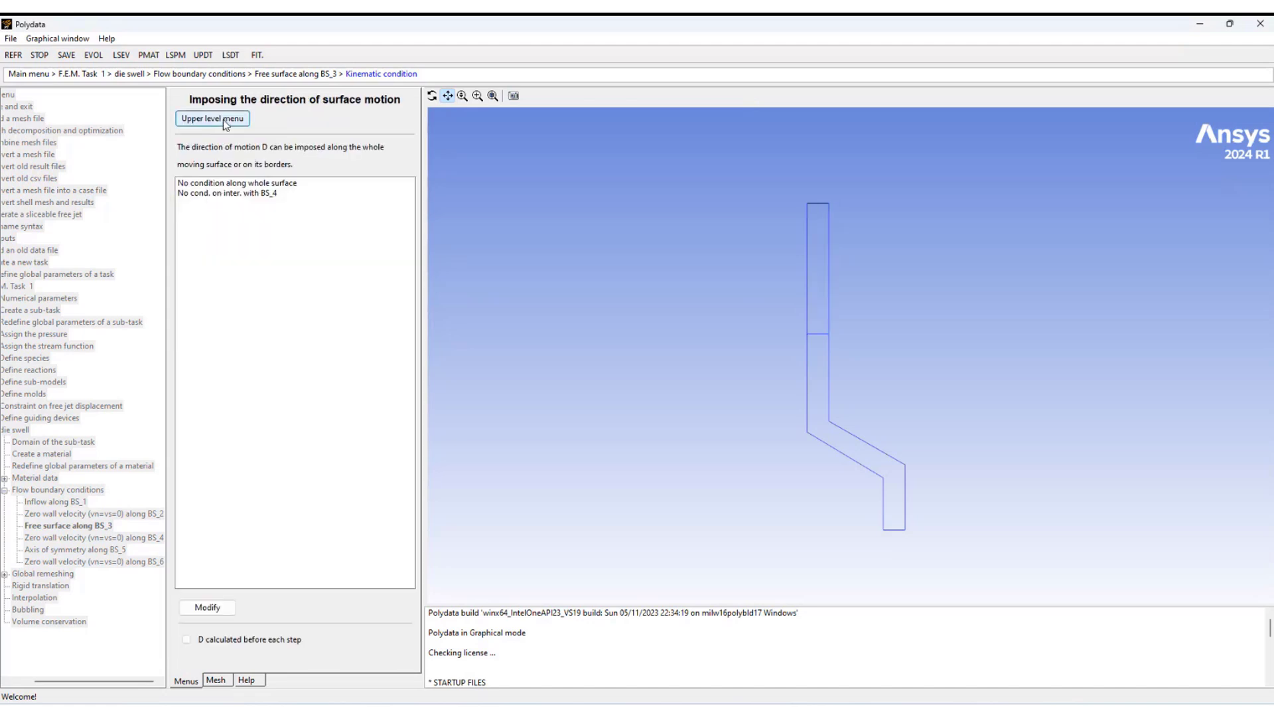
{"action": "left_click", "coordinate": [211, 184]}
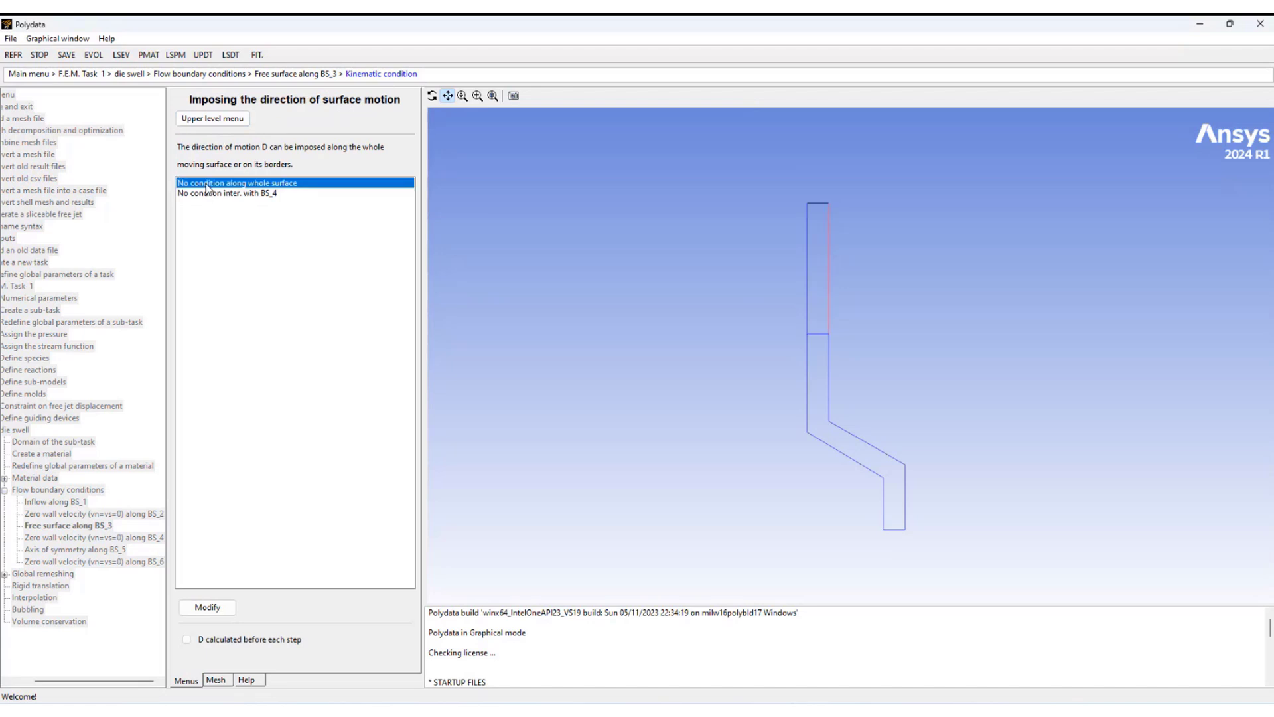
{"action": "left_click", "coordinate": [226, 607]}
{"action": "left_click", "coordinate": [213, 198]}
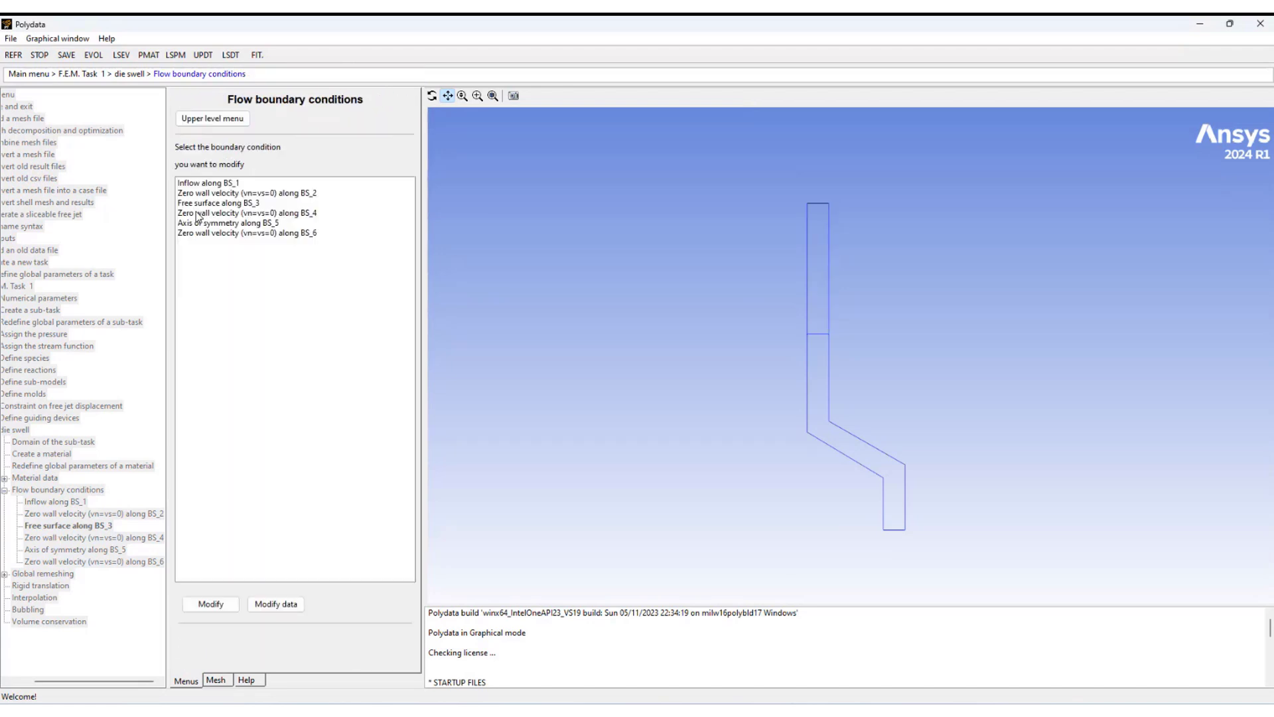
- Reopen the BS_3 free surface's kinematic condition and enable upwinding in the kinematic equation
{"action": "double_click", "coordinate": [201, 207]}
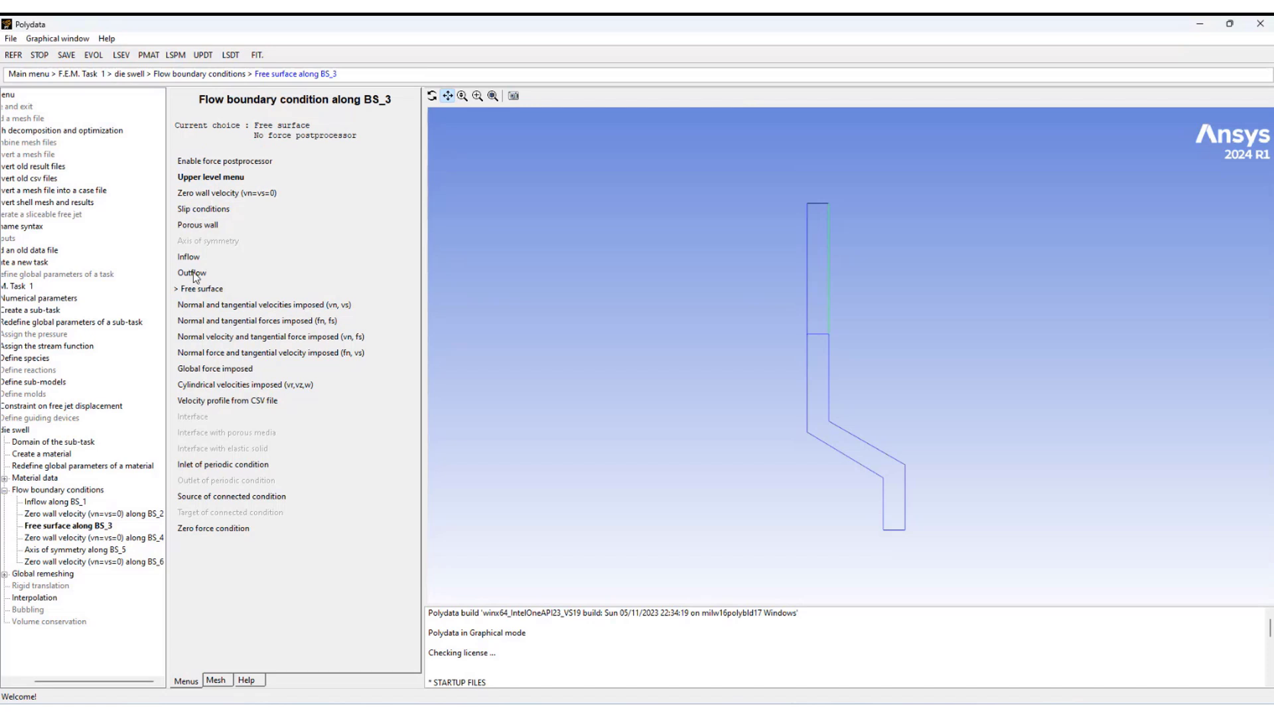
{"action": "left_click", "coordinate": [207, 288]}
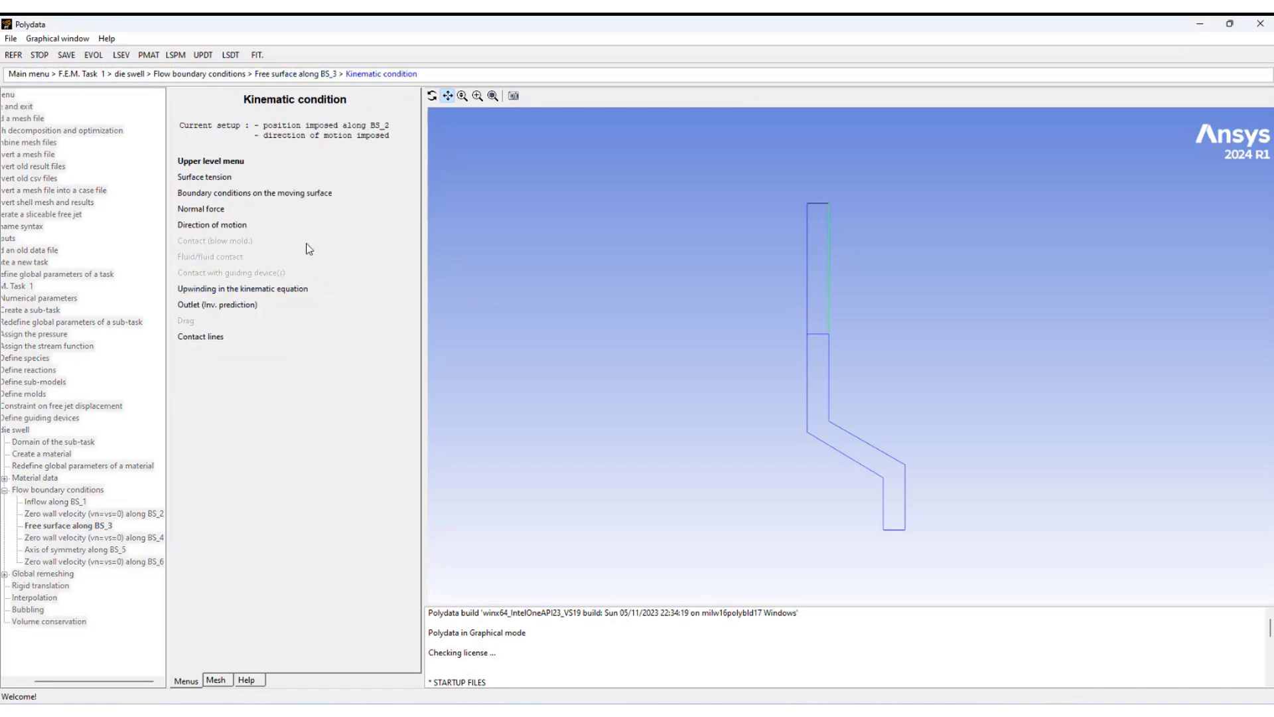
{"action": "left_click", "coordinate": [264, 290]}
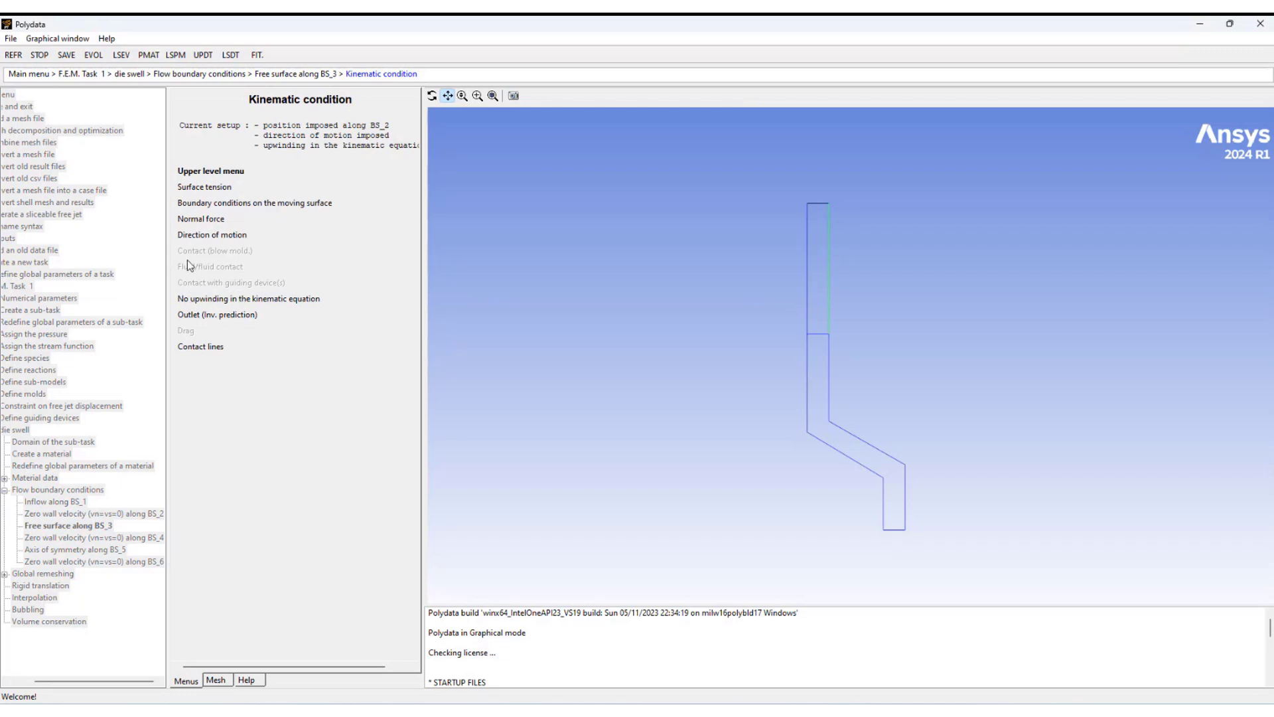
{"action": "left_click", "coordinate": [198, 170]}
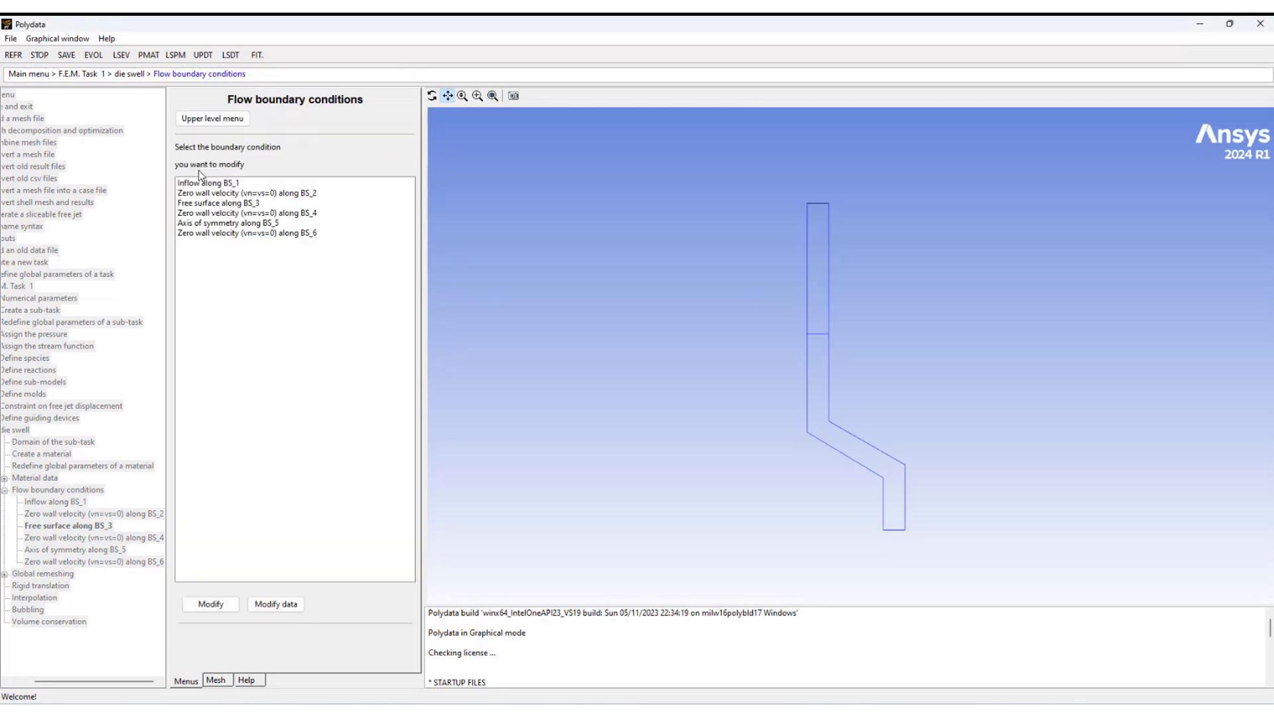
- Impose normal and tangential forces (fn, fs) along BS_4 with constant fs 0 and w velocity 0, and highlight BS_6
{"action": "left_click", "coordinate": [215, 213]}
{"action": "double_click", "coordinate": [216, 213]}
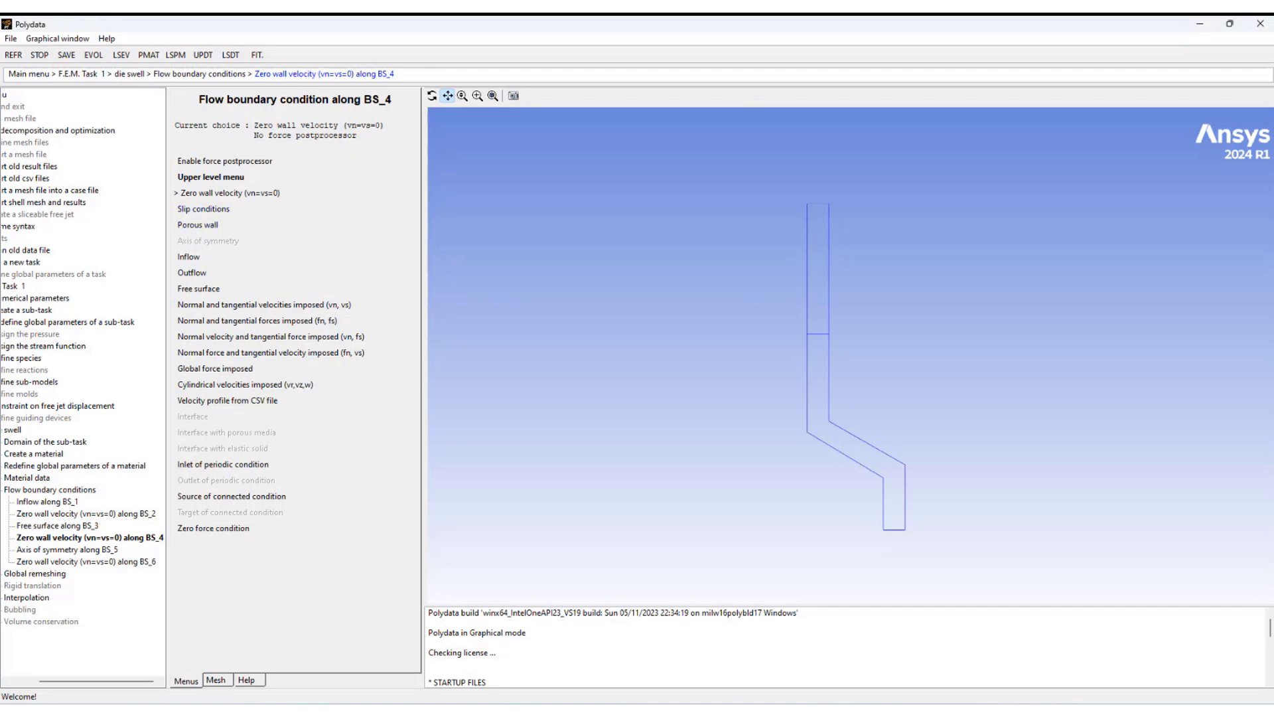
{"action": "left_click", "coordinate": [231, 322]}
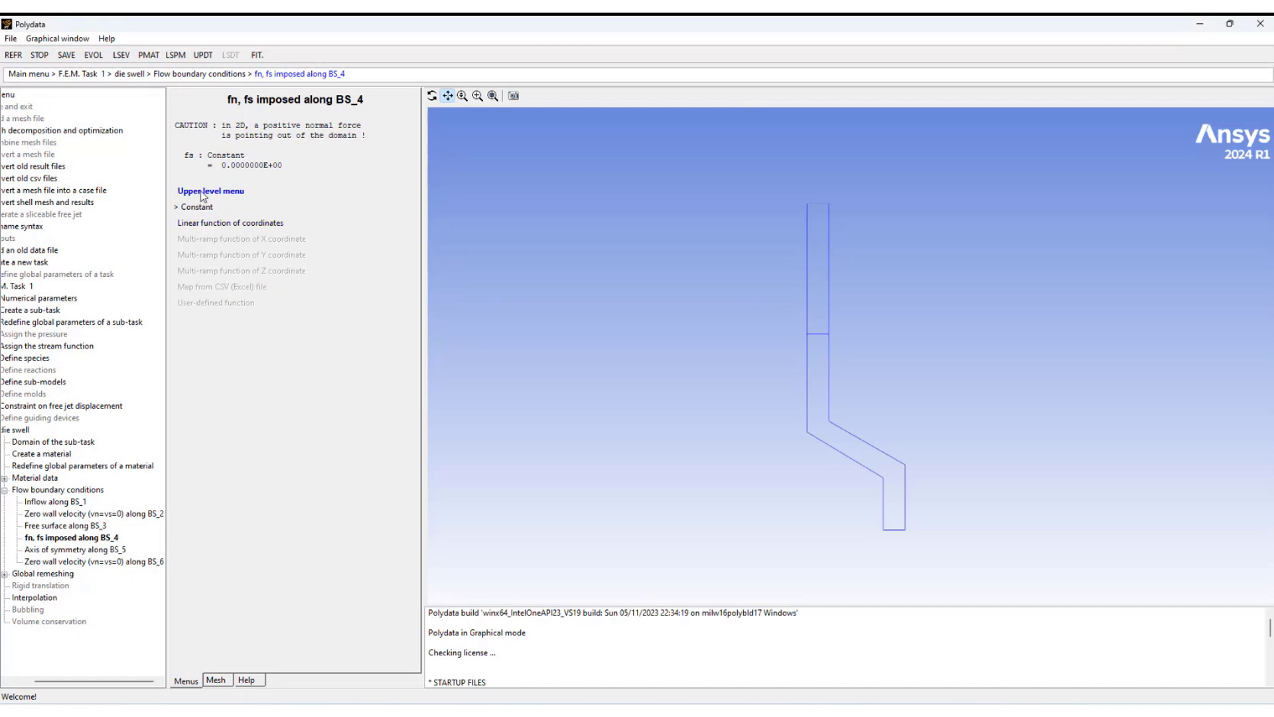
{"action": "left_click", "coordinate": [219, 205]}
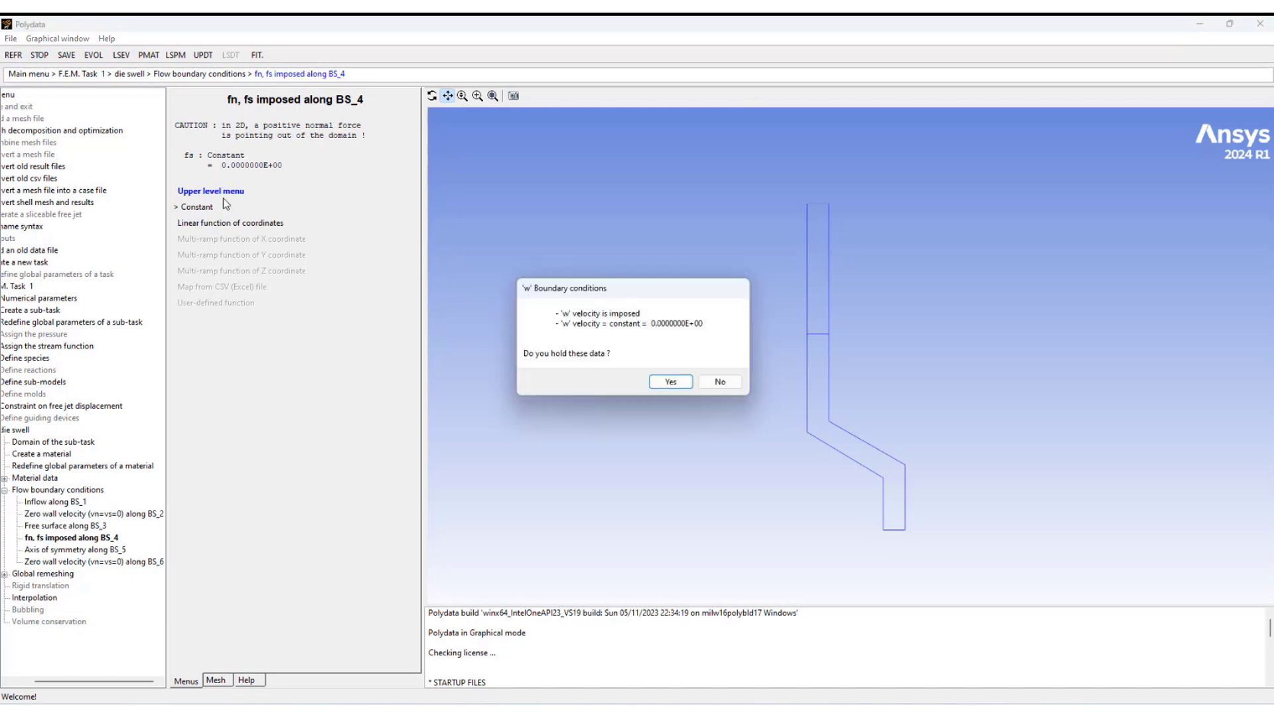
{"action": "left_click", "coordinate": [671, 381]}
{"action": "left_click", "coordinate": [224, 232]}
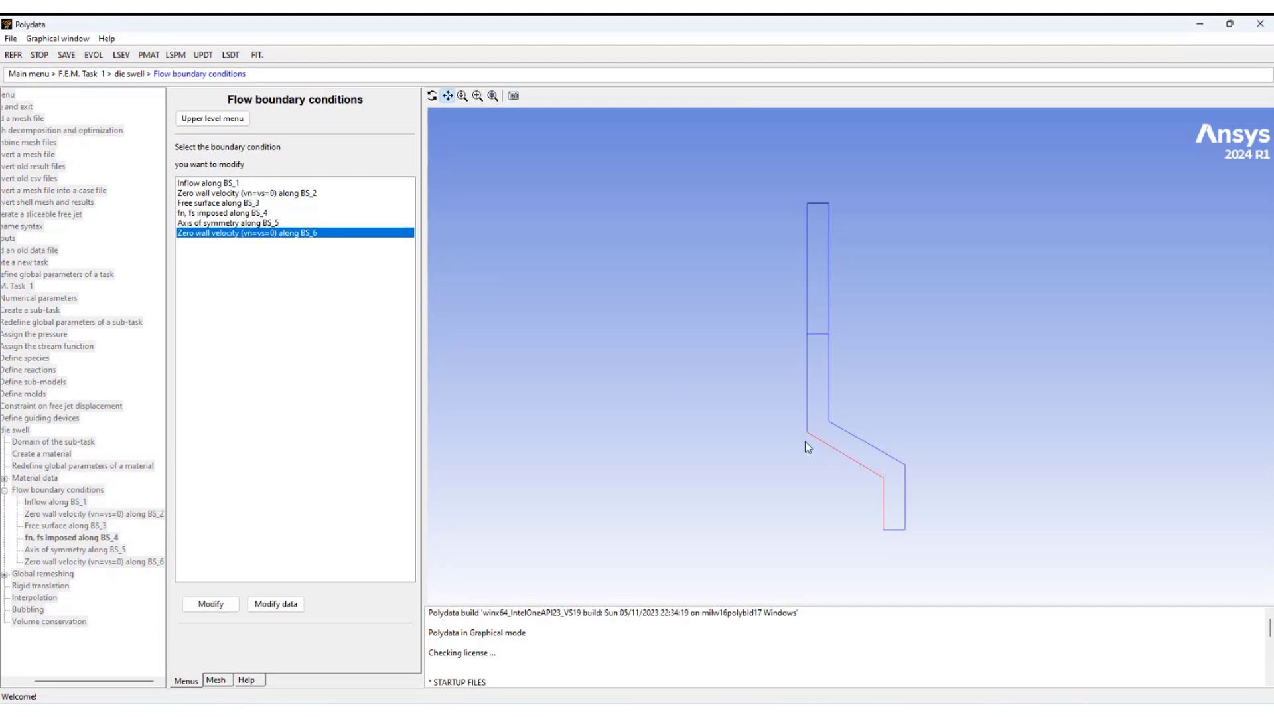
- Change the BS_6 flow boundary condition to imposed normal and tangential velocities (vn, vs), with vs constant at 0
{"action": "left_click", "coordinate": [208, 604]}
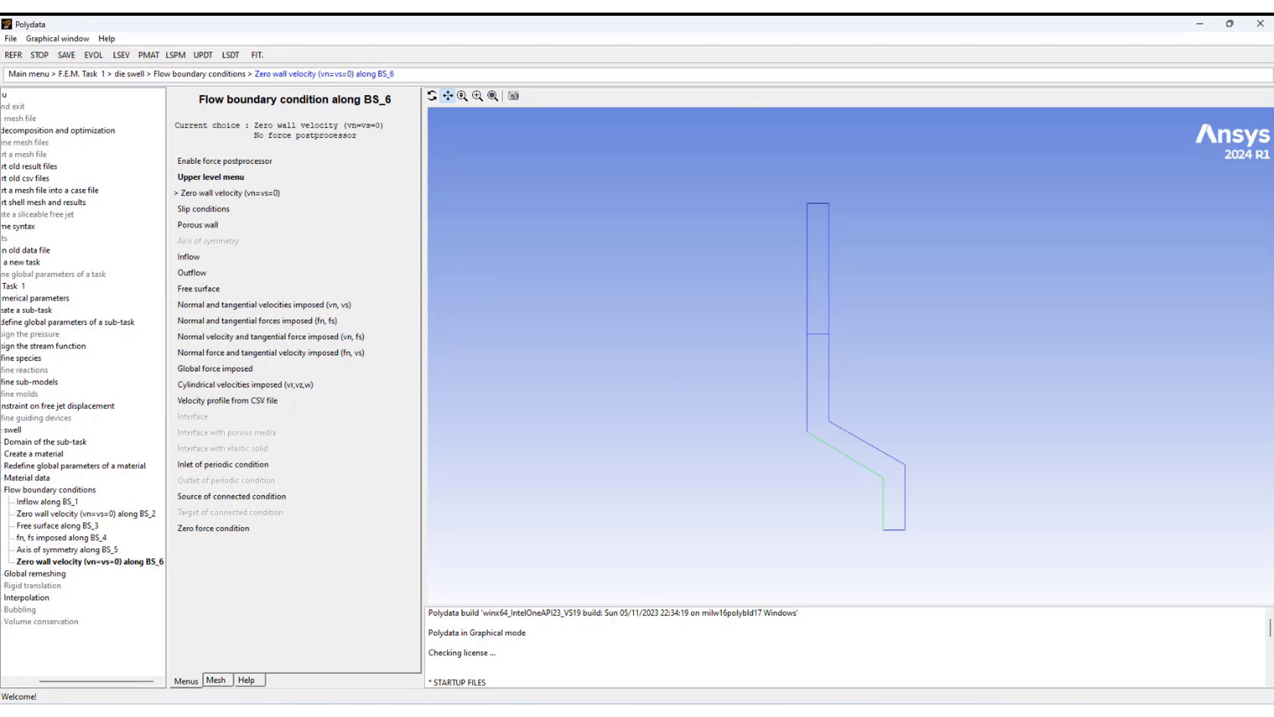
{"action": "left_click", "coordinate": [228, 306]}
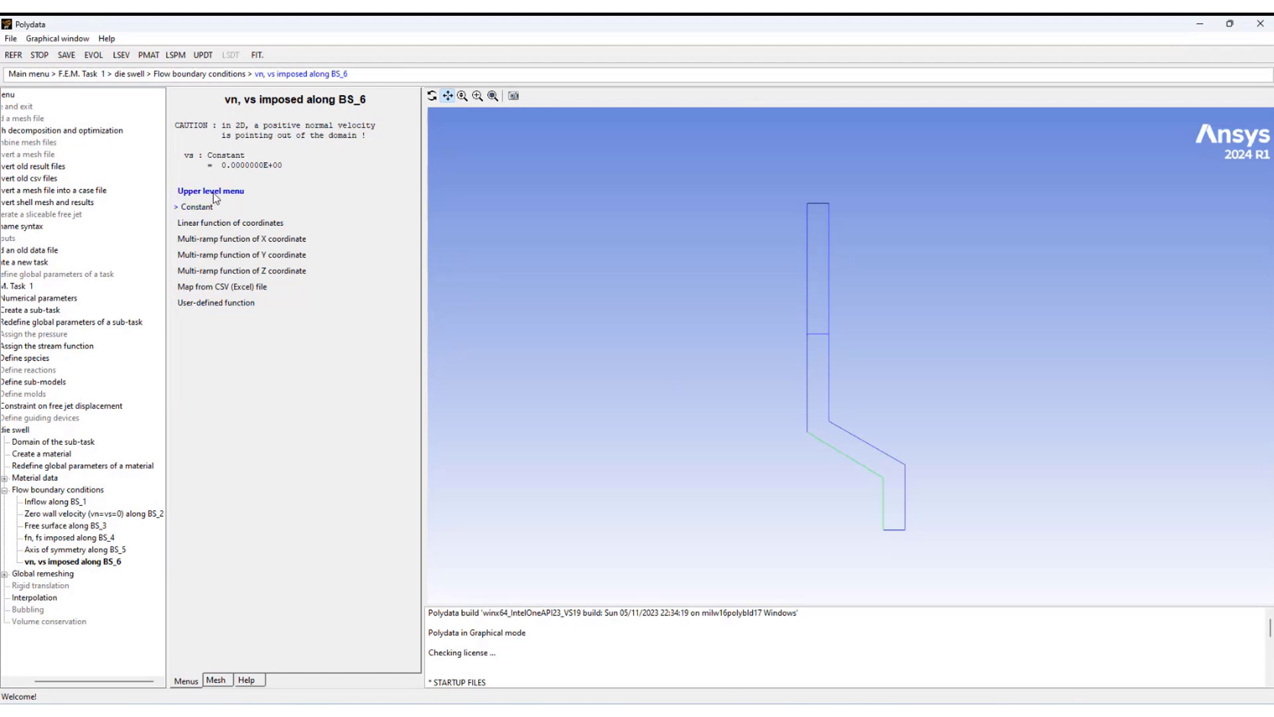
{"action": "left_click", "coordinate": [213, 192]}
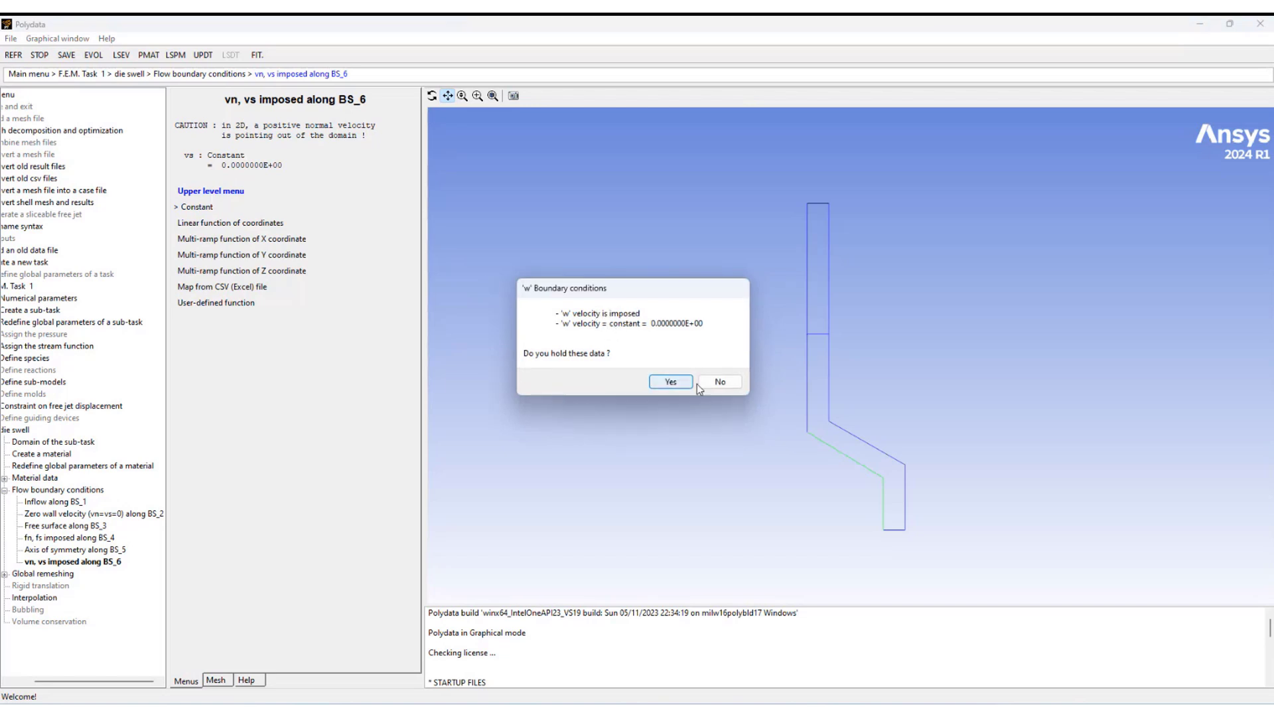
- Impose the w velocity along BS_6 as a linear function of coordinates with A = 0, B = 6.2832 and C = 0
{"action": "left_click", "coordinate": [716, 382]}
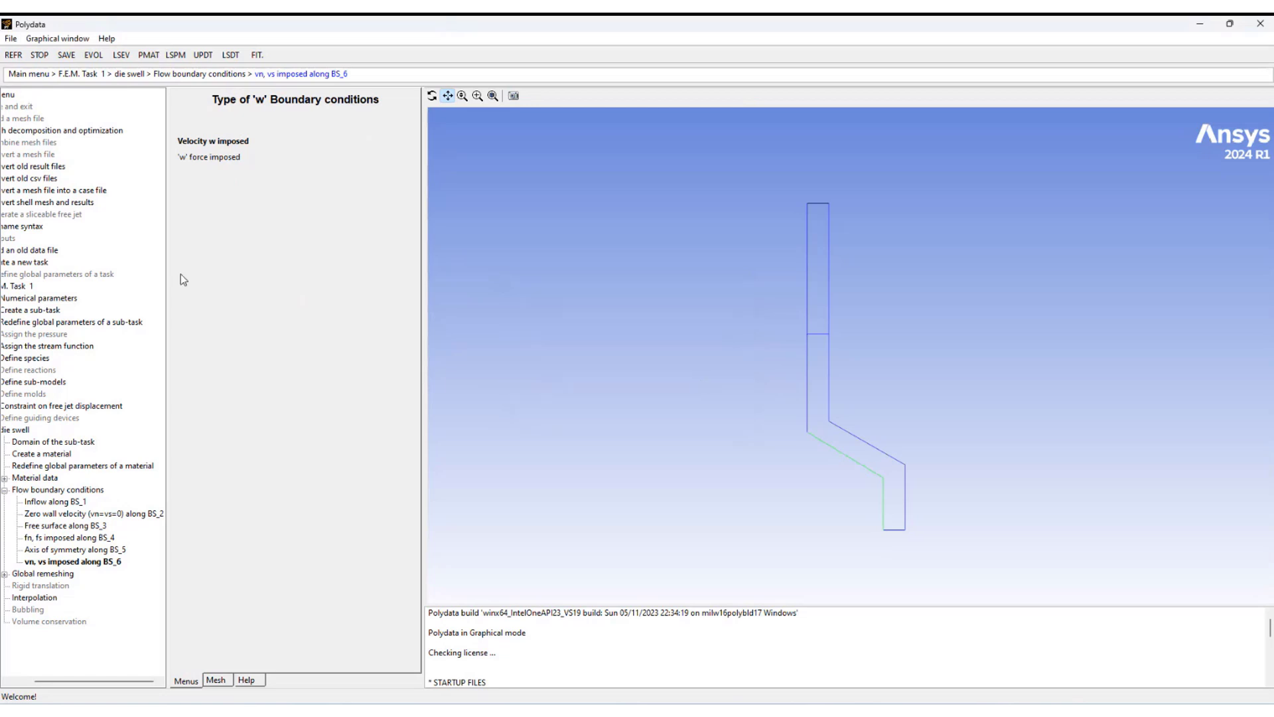
{"action": "left_click", "coordinate": [218, 142]}
{"action": "left_click", "coordinate": [207, 142]}
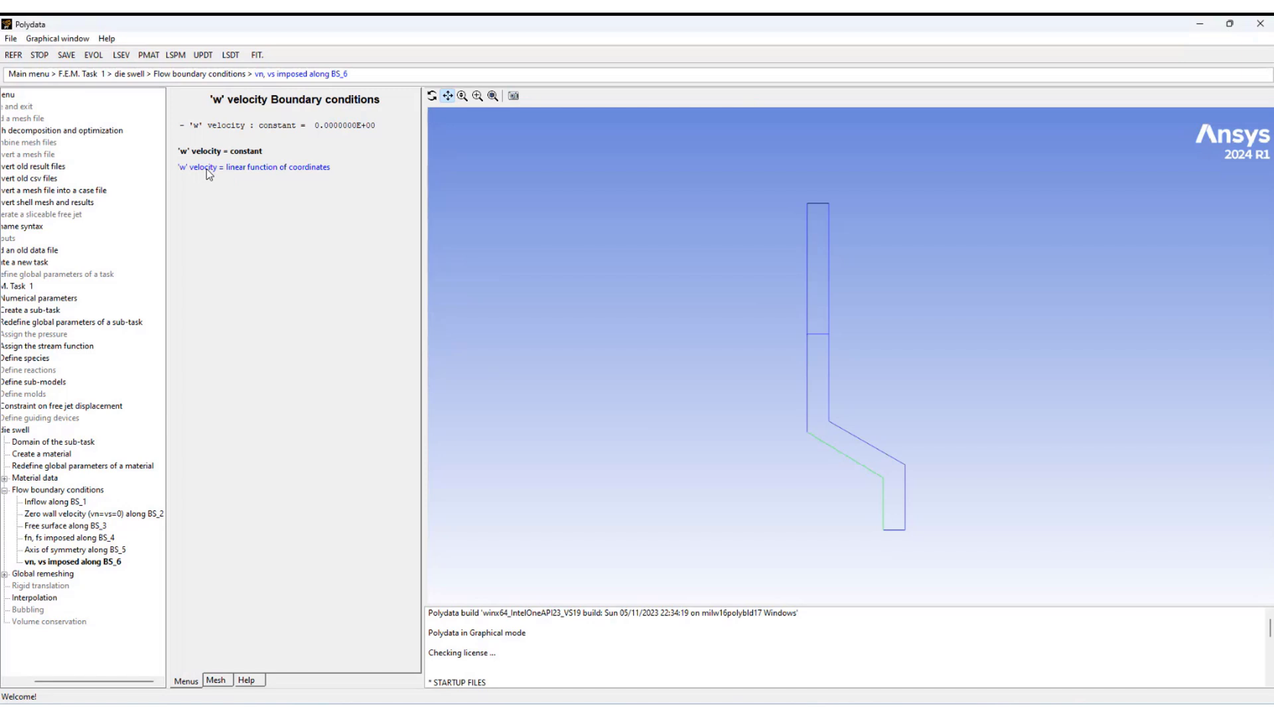
{"action": "left_click", "coordinate": [206, 169]}
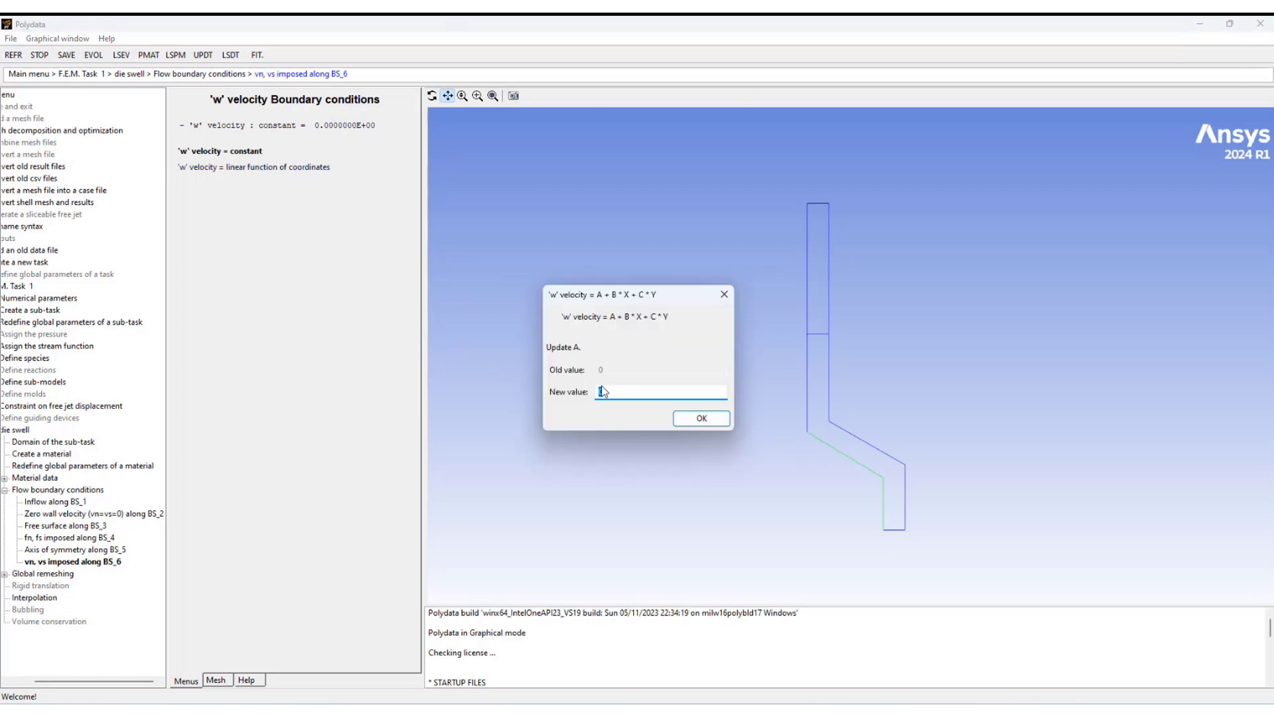
{"action": "left_click", "coordinate": [685, 417]}
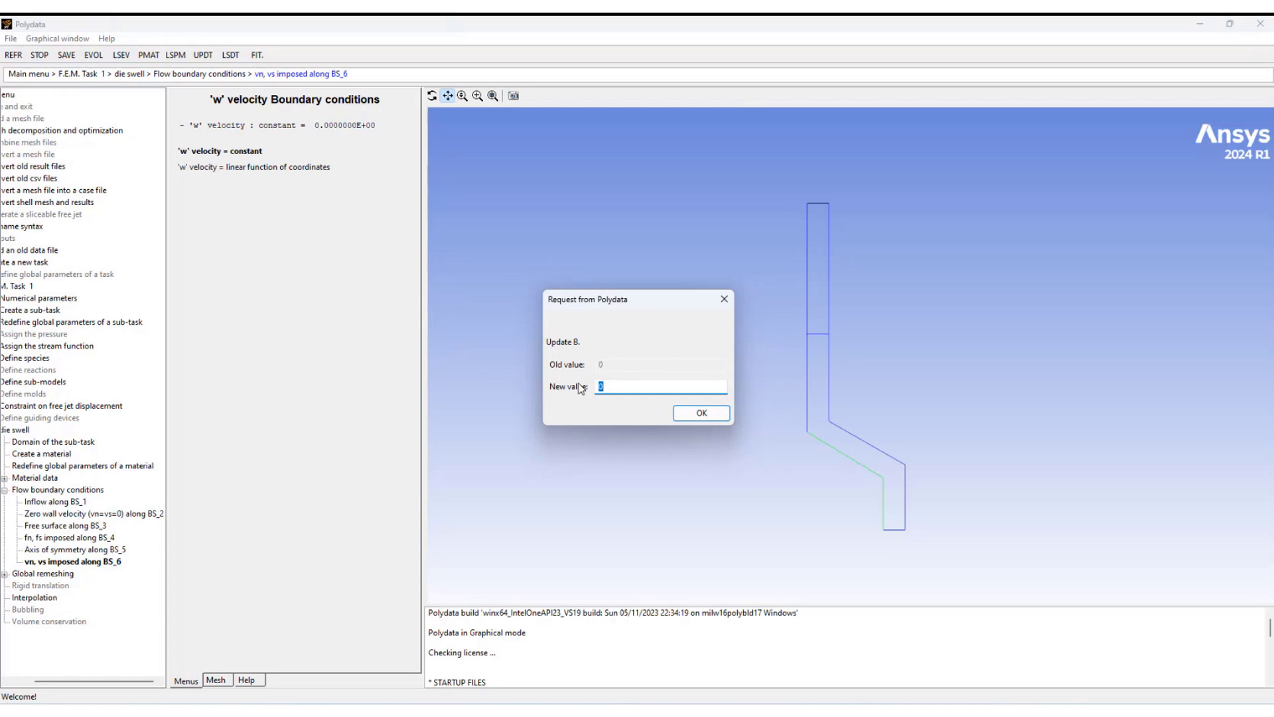
{"action": "type", "text": "6.2832"}
{"action": "left_click", "coordinate": [694, 412]}
{"action": "left_click", "coordinate": [728, 413]}
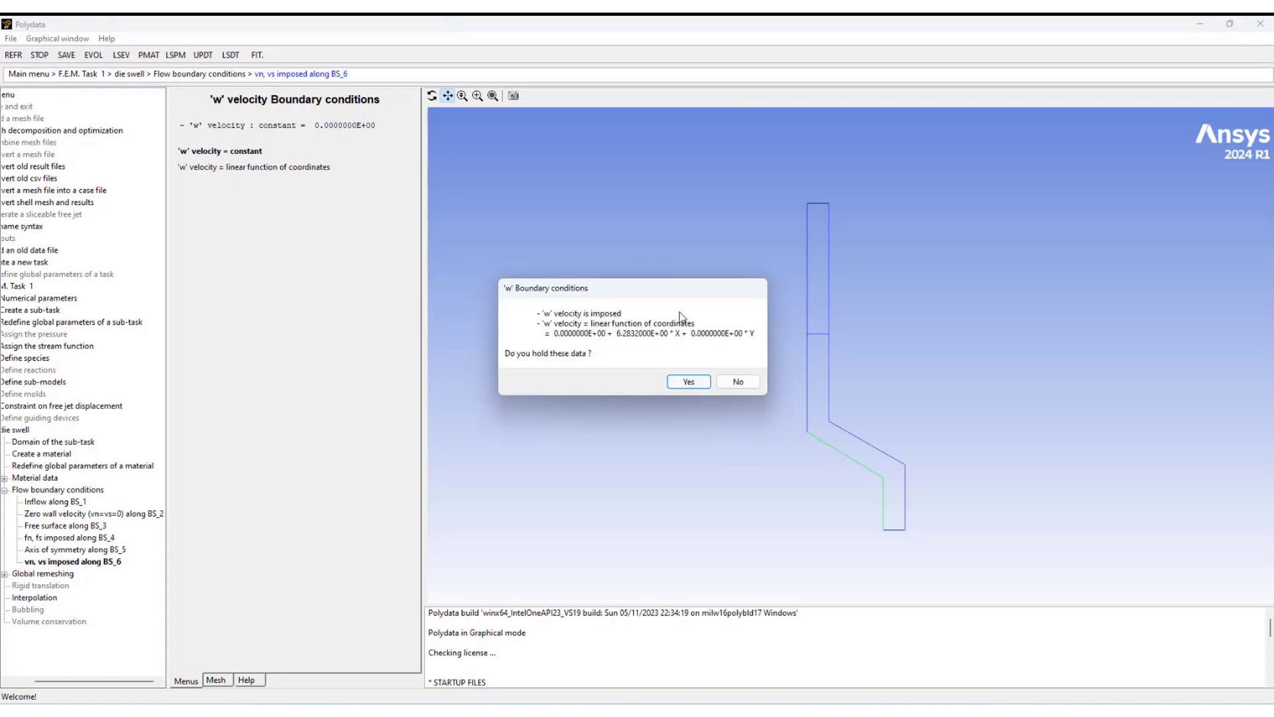
{"action": "left_click", "coordinate": [684, 383]}
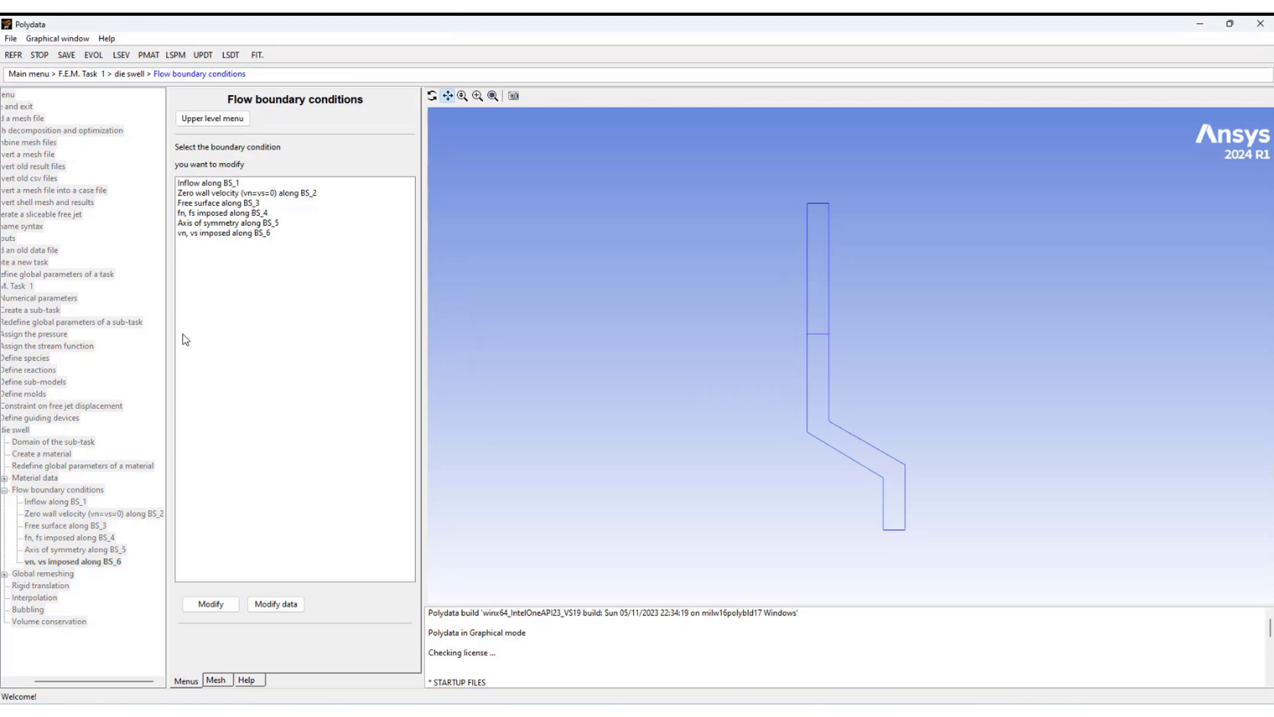
{"action": "left_click", "coordinate": [213, 118]}
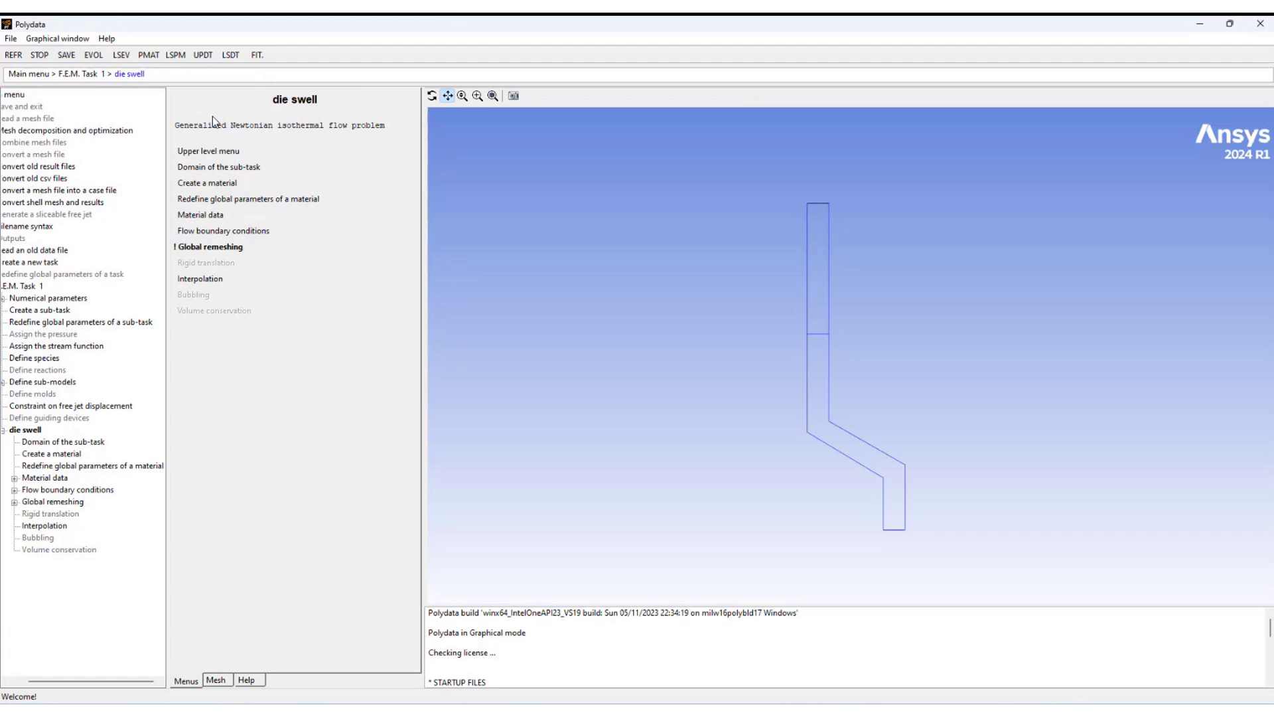
- Restrict the first local remeshing domain to SD_2 by removing SD_1 from it
{"action": "left_click", "coordinate": [197, 247]}
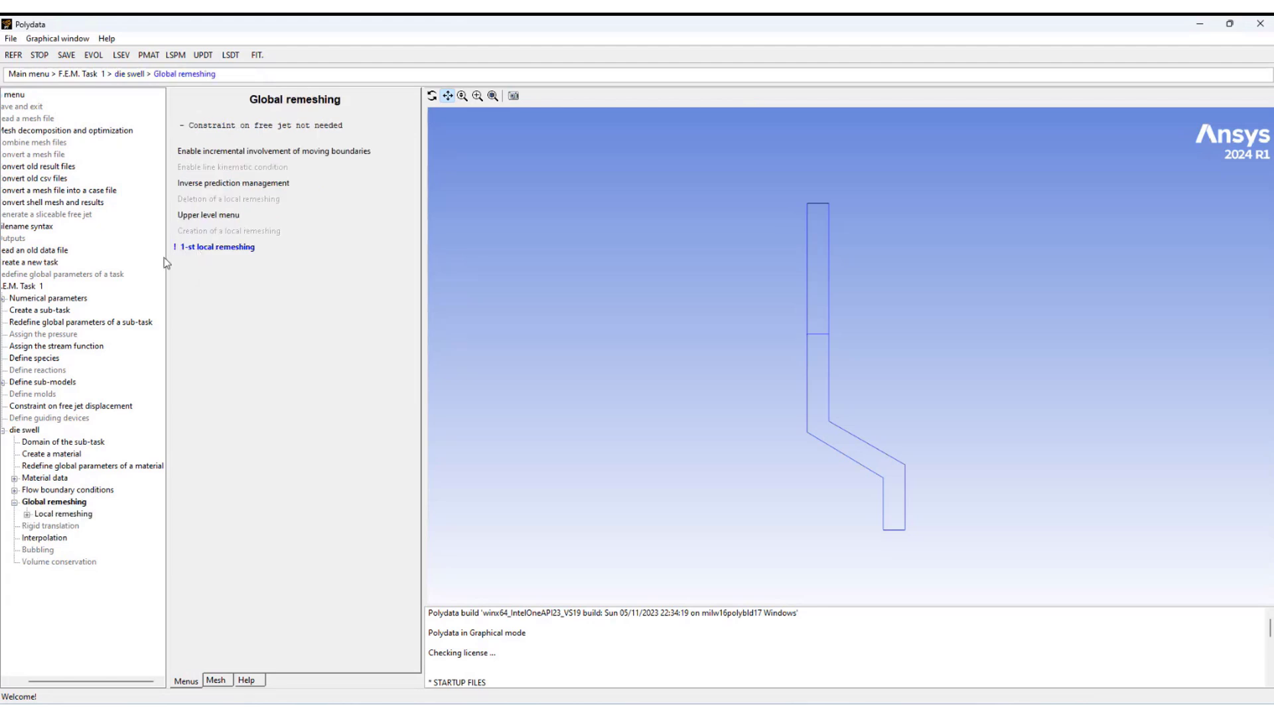
{"action": "left_click", "coordinate": [204, 249]}
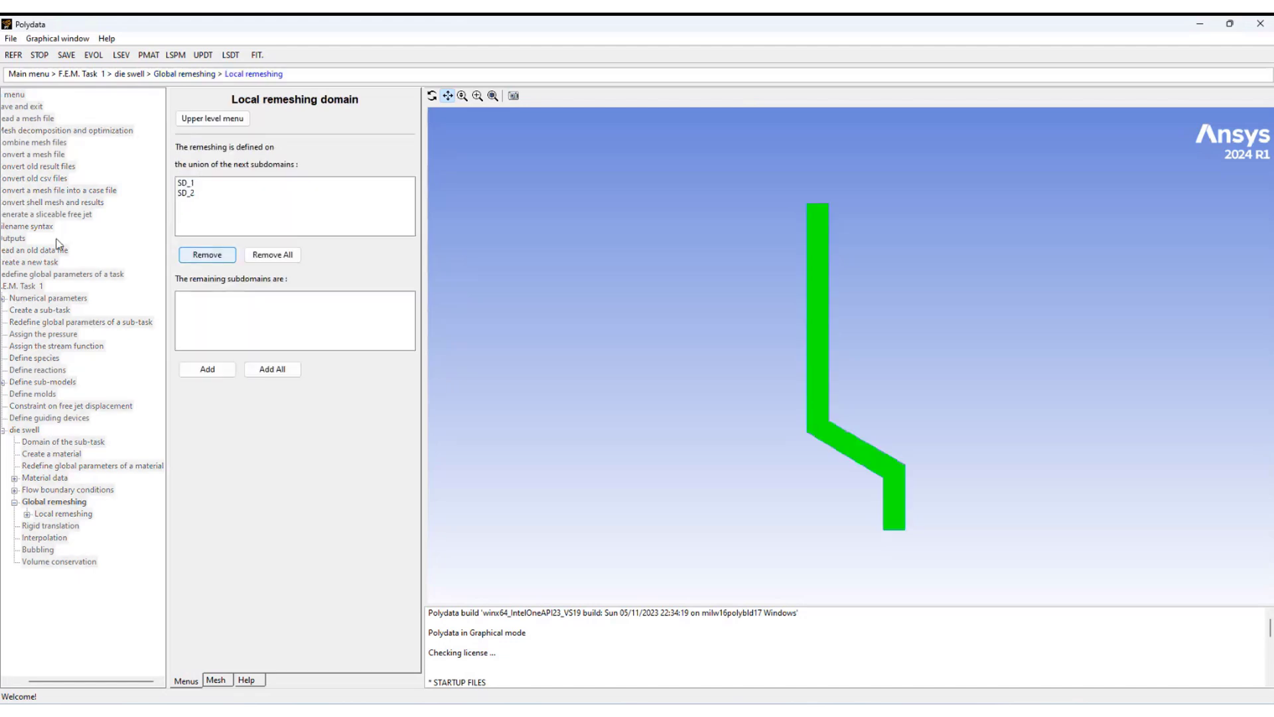
{"action": "left_click", "coordinate": [191, 194]}
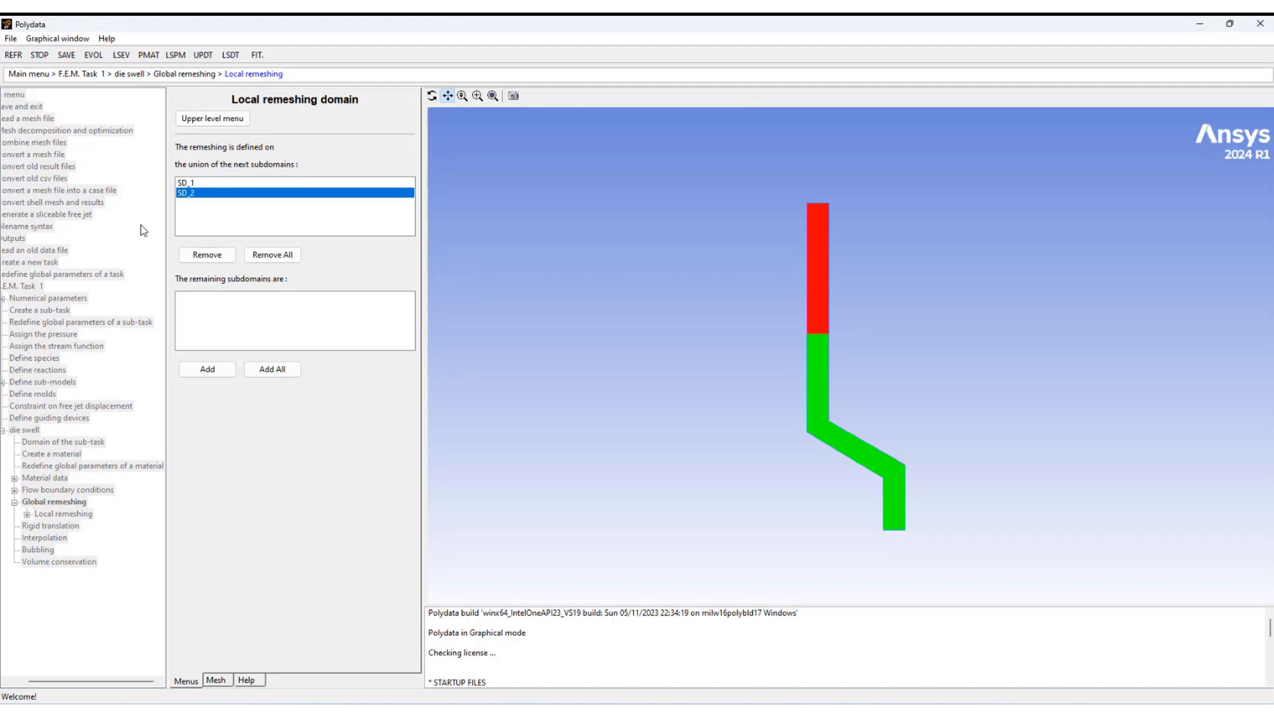
{"action": "left_click", "coordinate": [185, 183]}
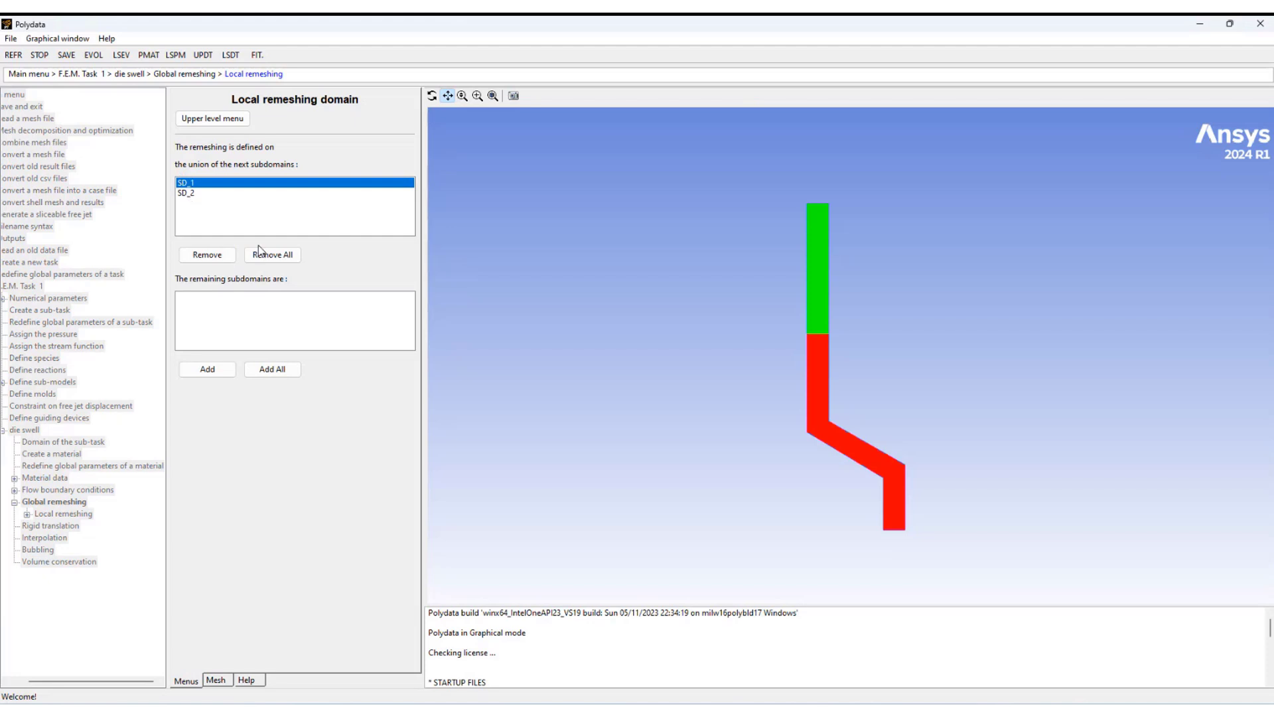
{"action": "left_click", "coordinate": [193, 257]}
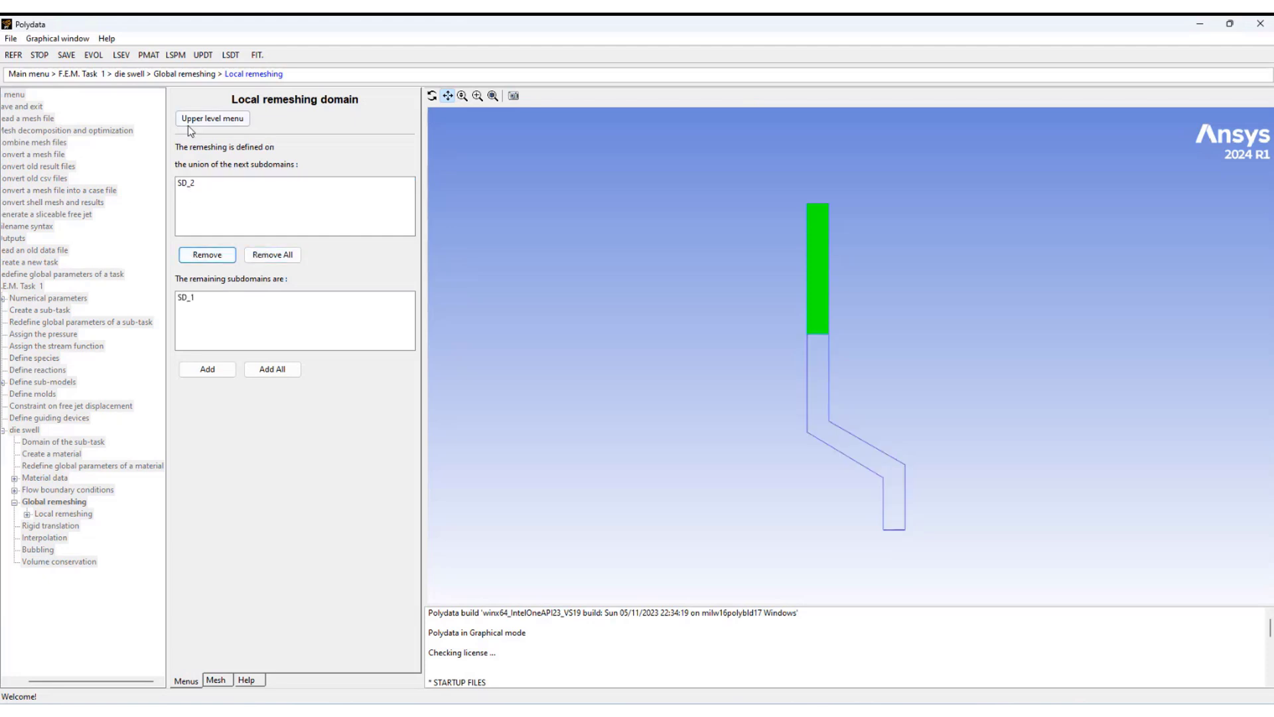
{"action": "left_click", "coordinate": [190, 184]}
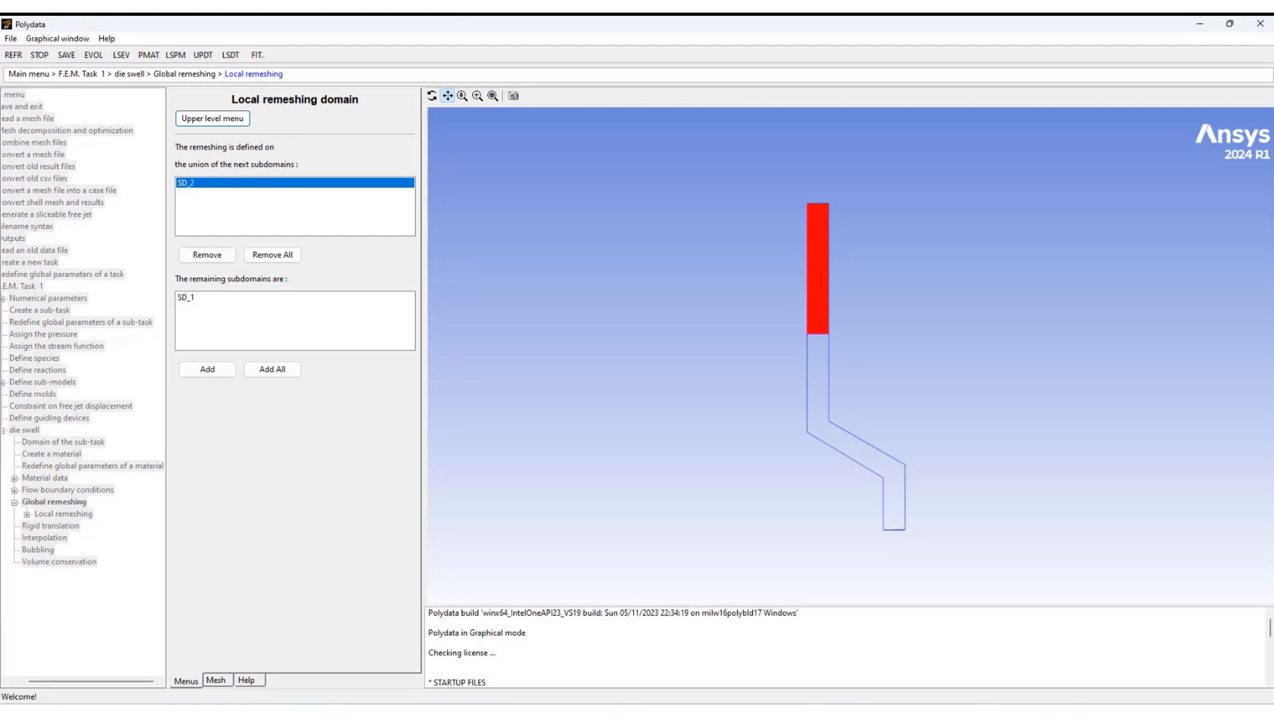
{"action": "left_click", "coordinate": [221, 120]}
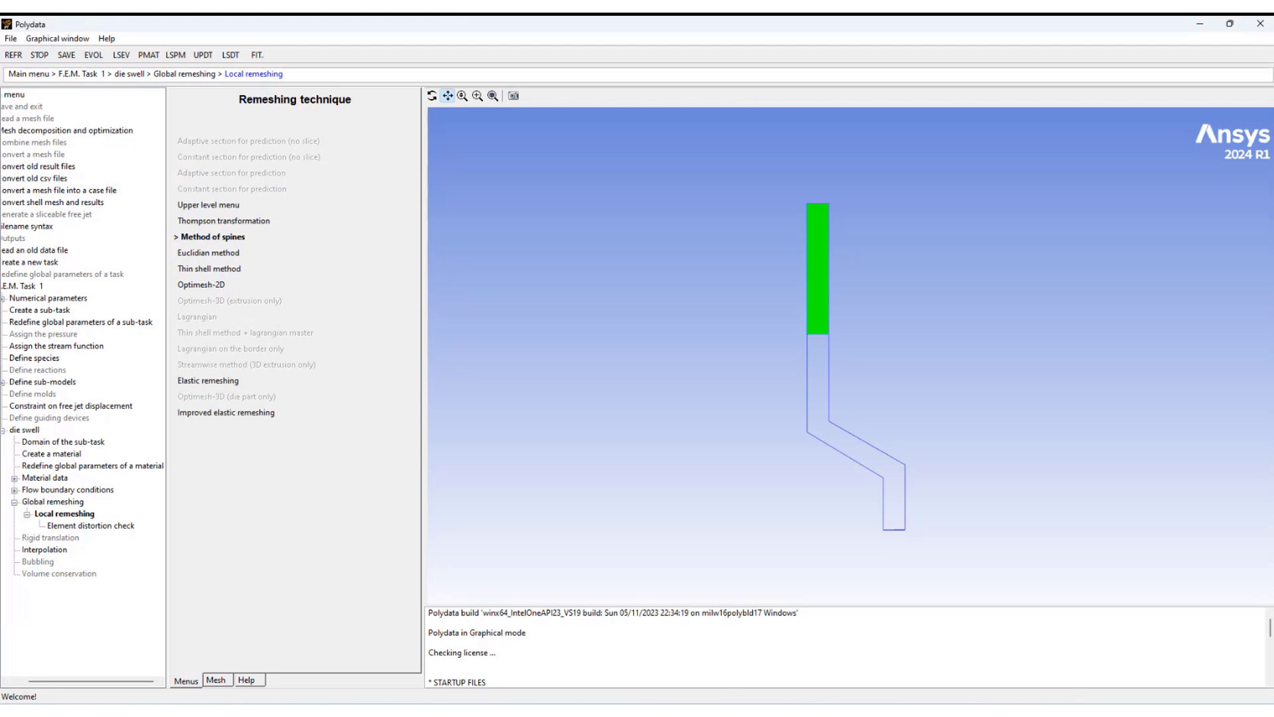
- Choose the method of spines for the local remeshing and make SD_1 part of the inlet section
{"action": "left_click", "coordinate": [193, 238]}
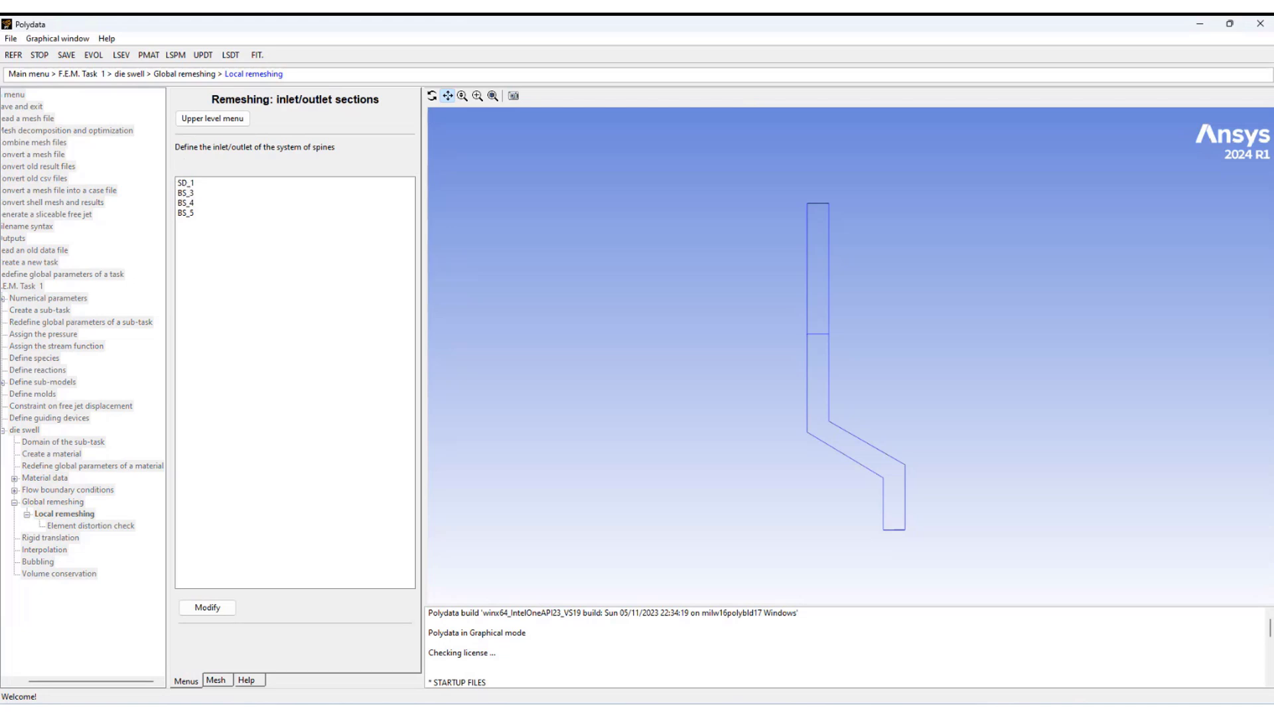
{"action": "left_click", "coordinate": [189, 183]}
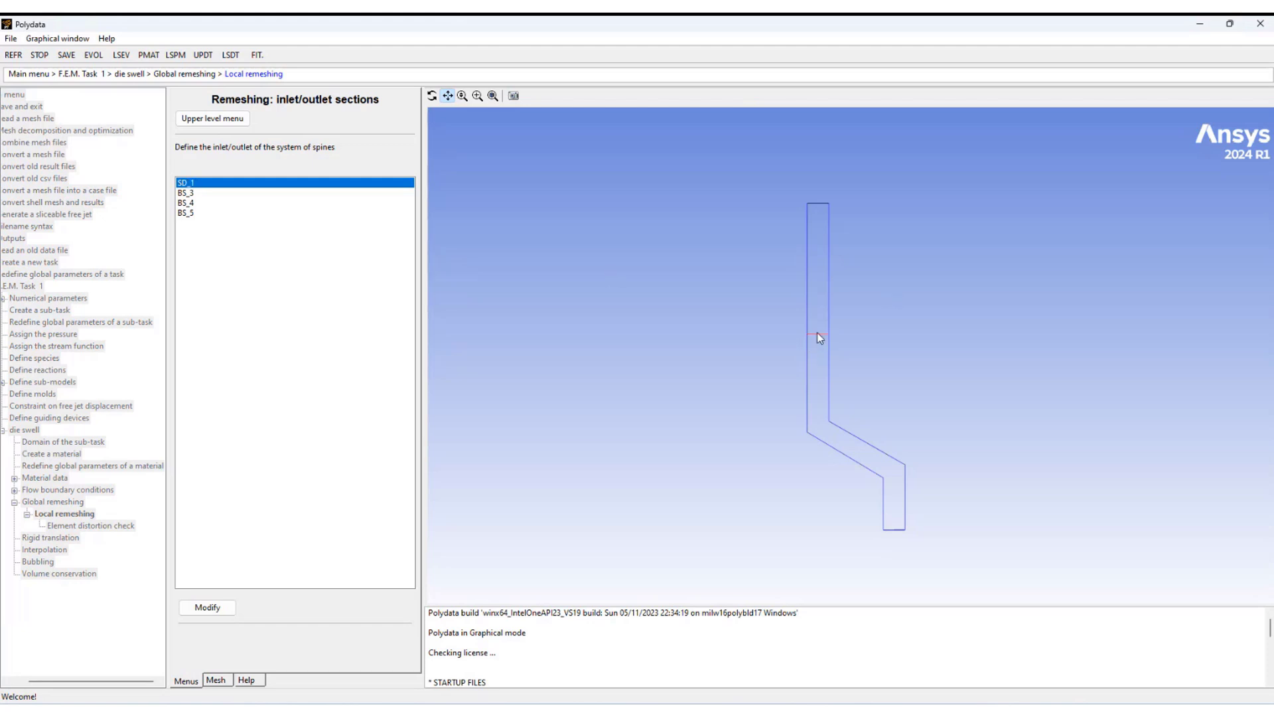
{"action": "left_click", "coordinate": [199, 608]}
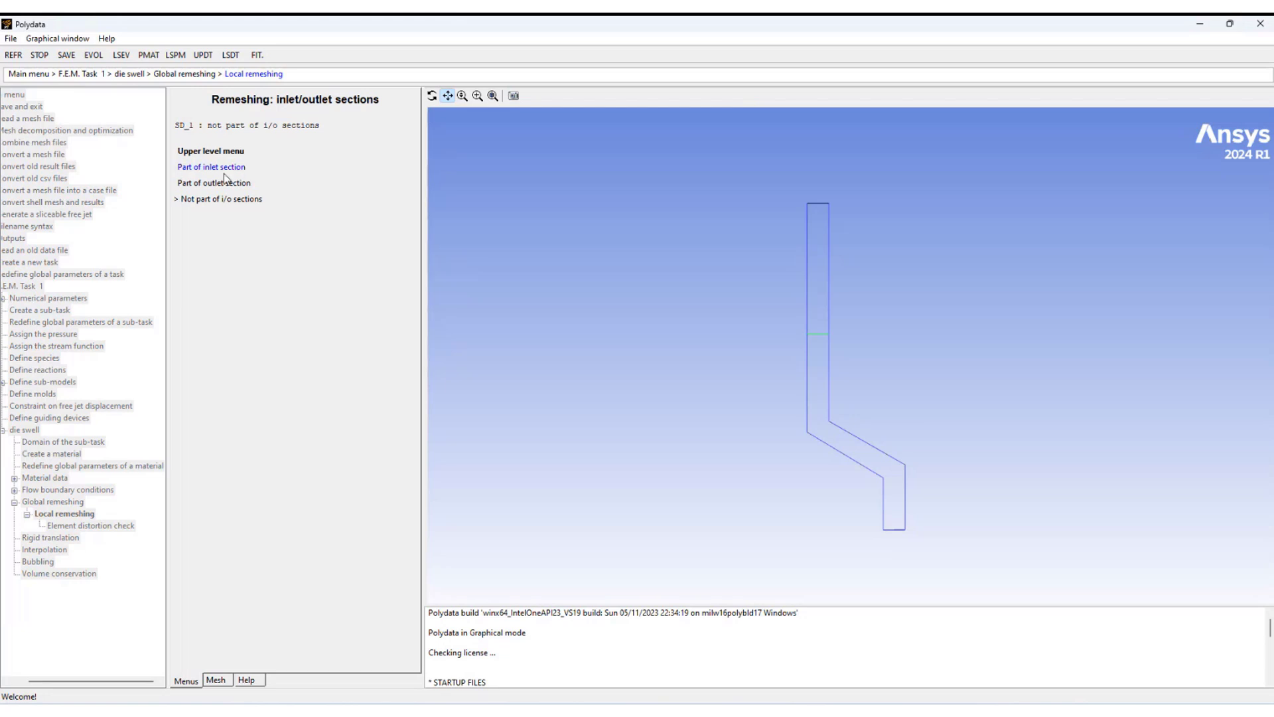
{"action": "left_click", "coordinate": [205, 172]}
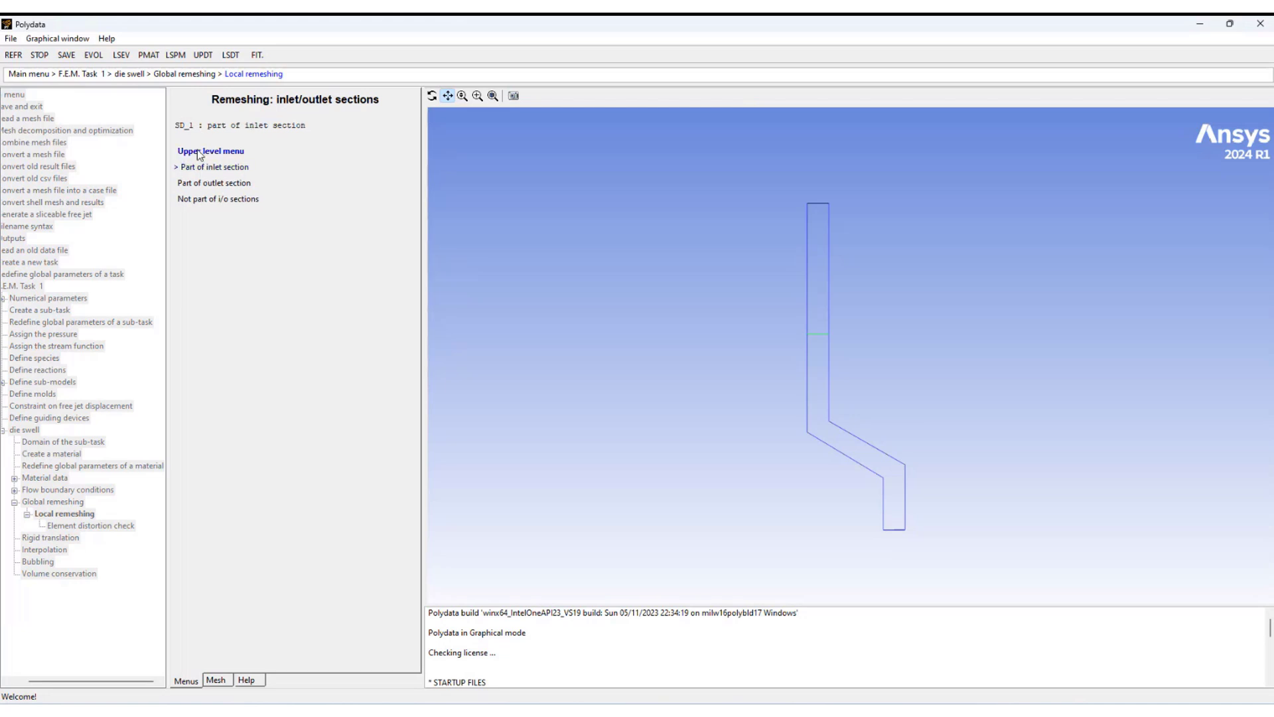
{"action": "left_click", "coordinate": [198, 152]}
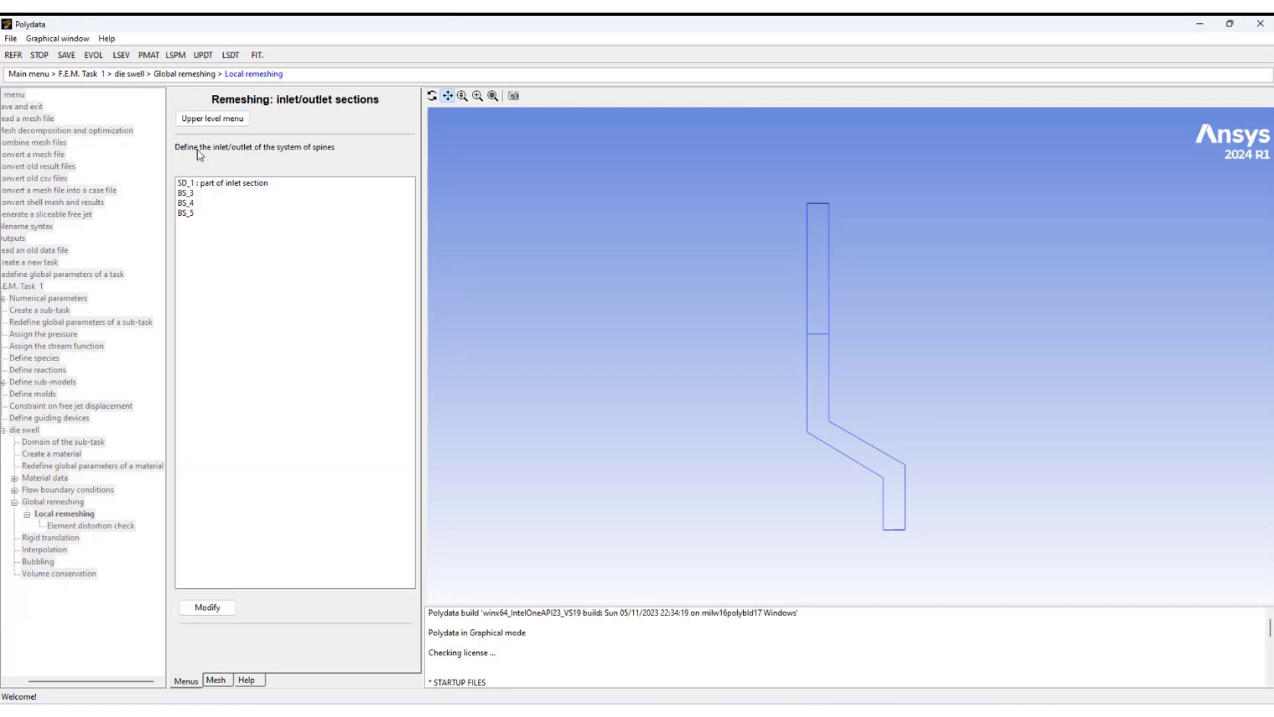
- Make BS_4 part of the outlet section of the spines and return to F.E.M. Task 1
{"action": "left_click", "coordinate": [188, 204]}
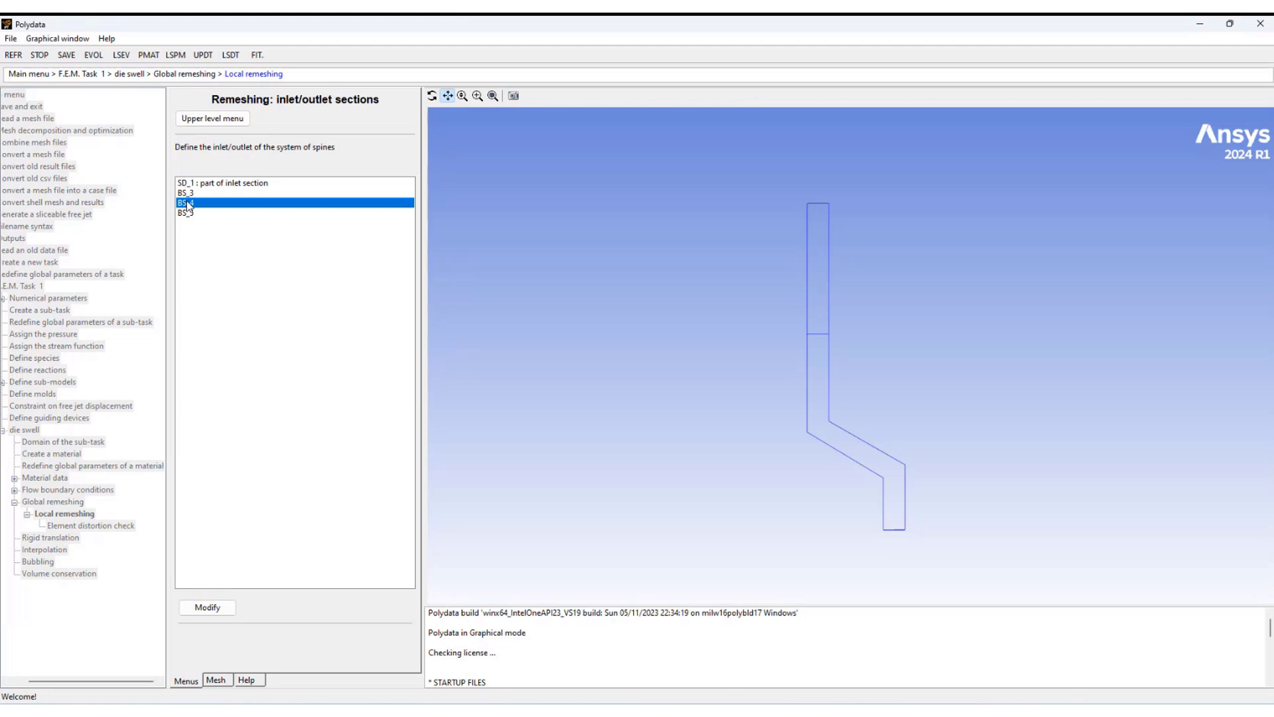
{"action": "left_click", "coordinate": [207, 607]}
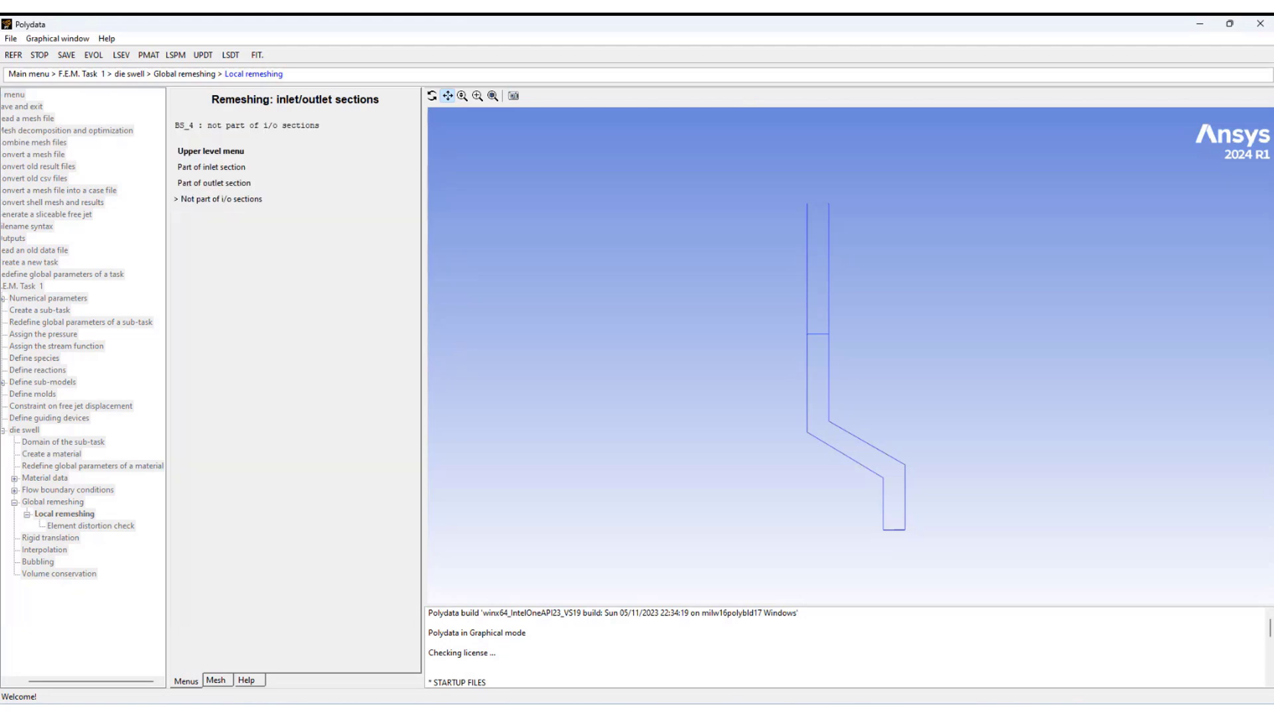
{"action": "left_click", "coordinate": [228, 189]}
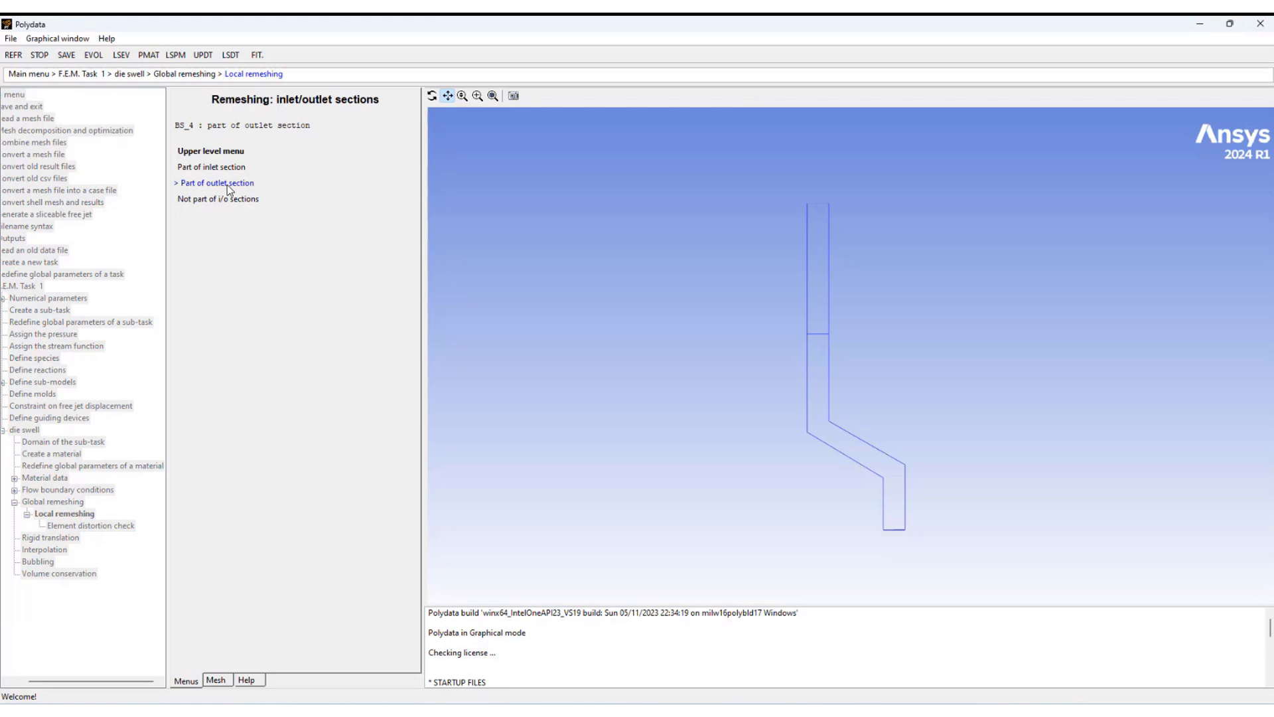
{"action": "left_click", "coordinate": [213, 153]}
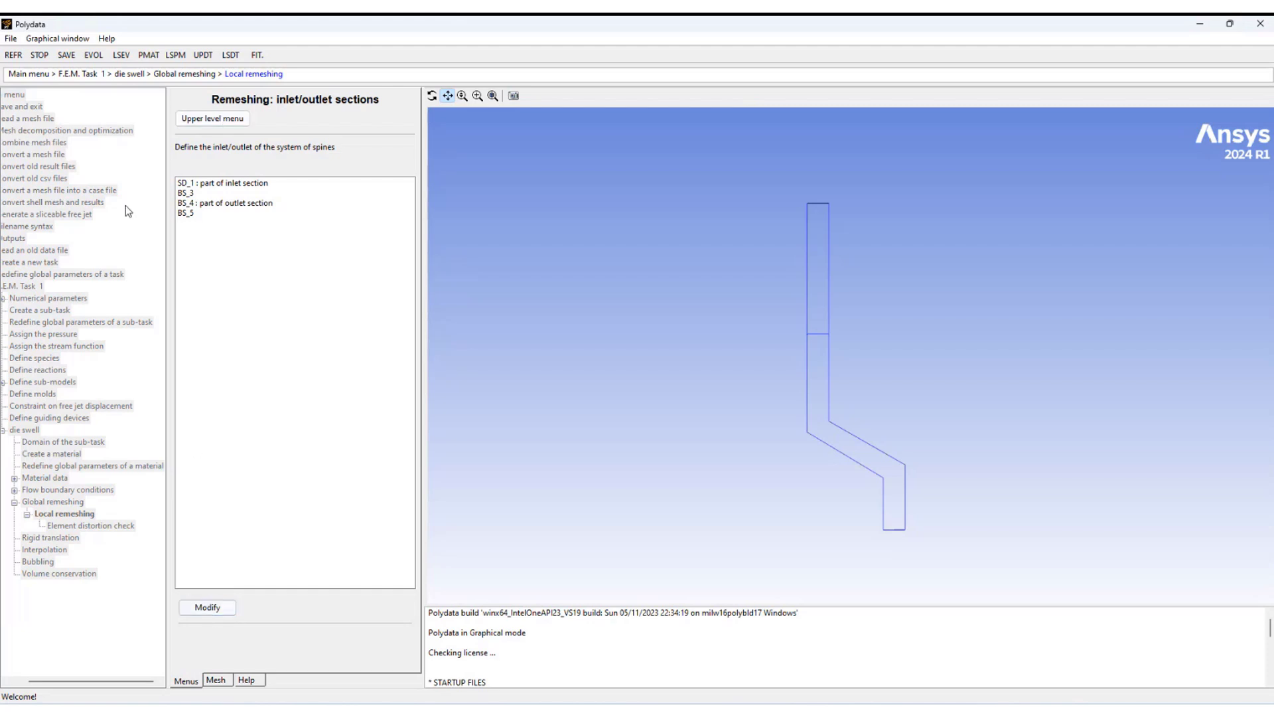
{"action": "left_click", "coordinate": [212, 119]}
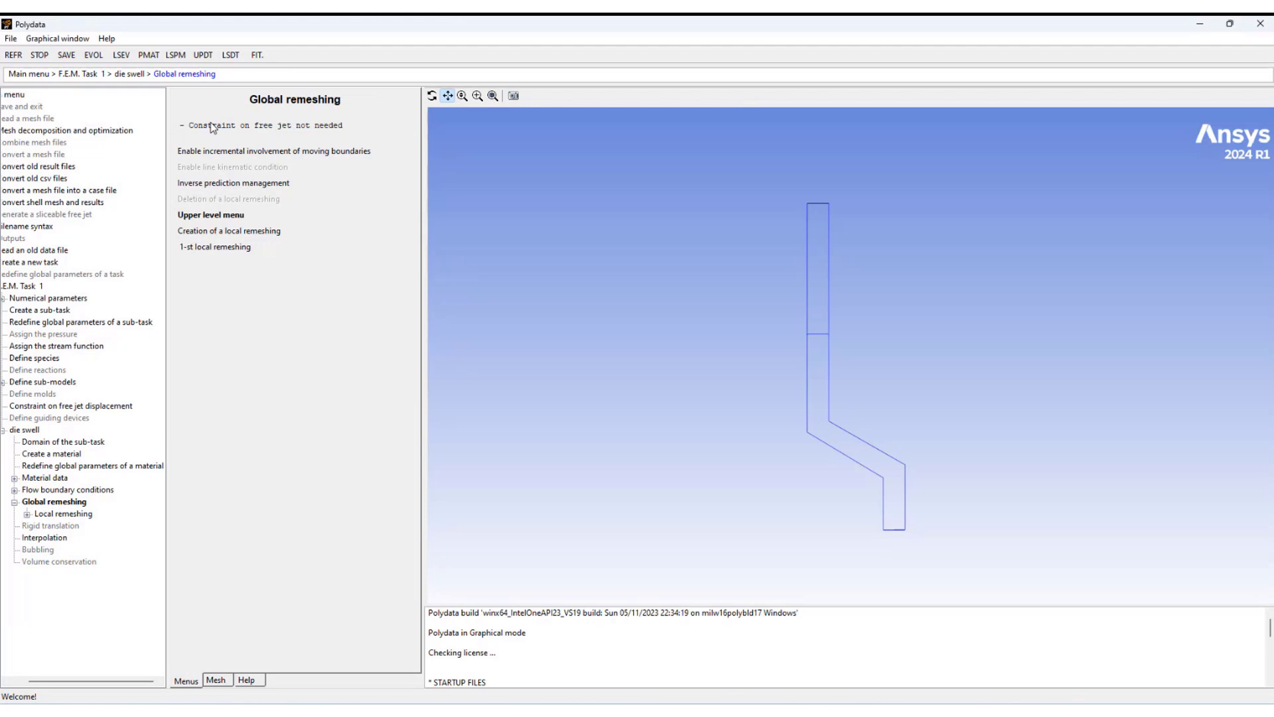
{"action": "left_click", "coordinate": [214, 217]}
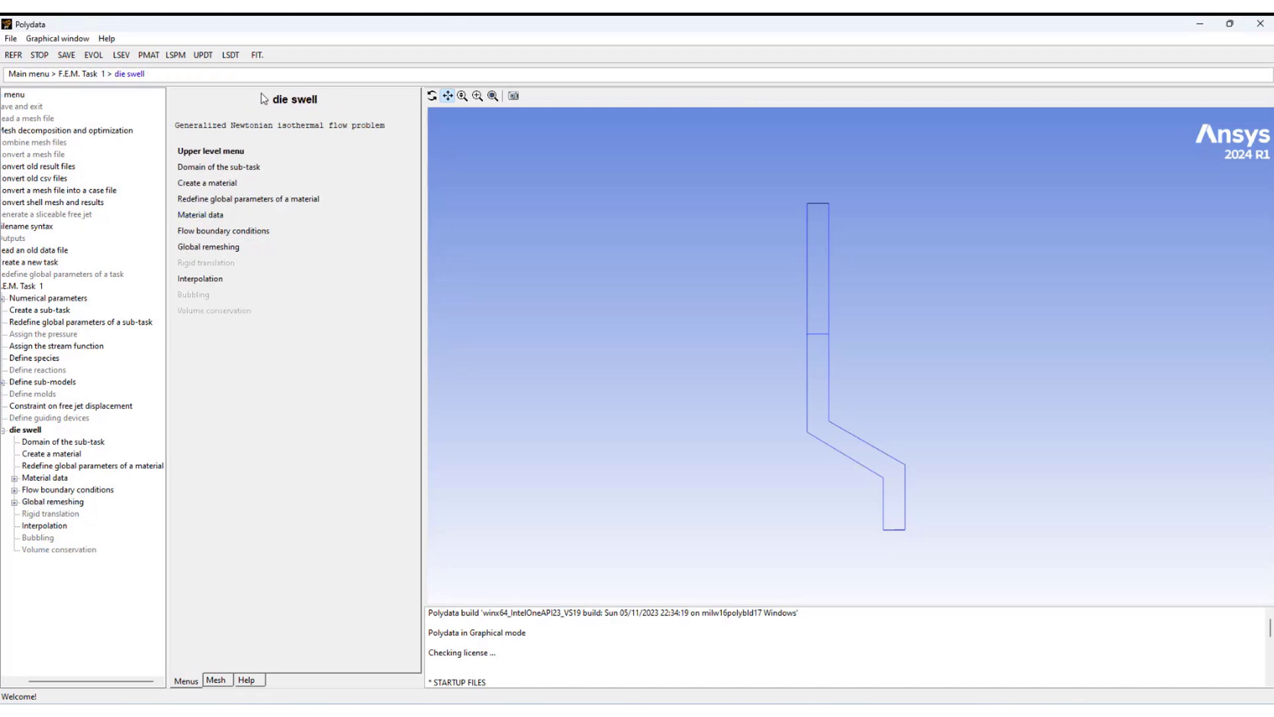
{"action": "left_click", "coordinate": [229, 151]}
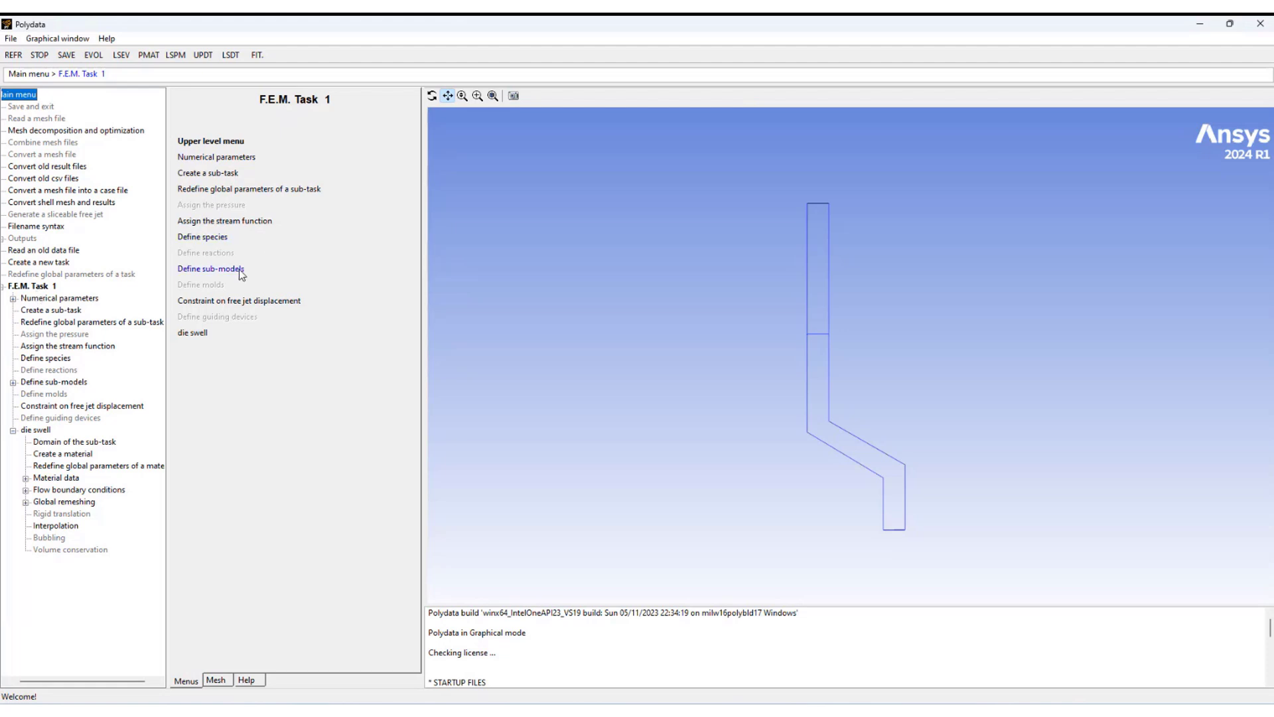
- Make the stream function for field 1 vanish at the node closest to X = 5, Y = 0, and return to the main menu
{"action": "left_click", "coordinate": [225, 221]}
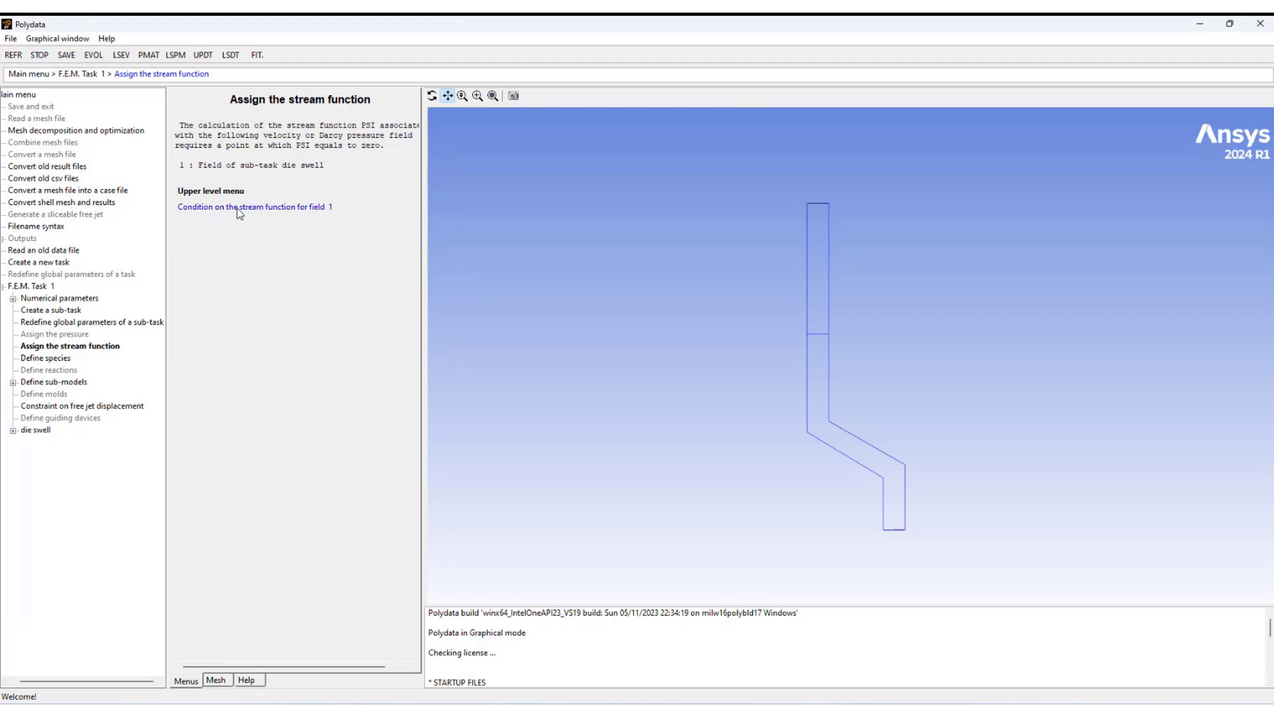
{"action": "left_click", "coordinate": [239, 209]}
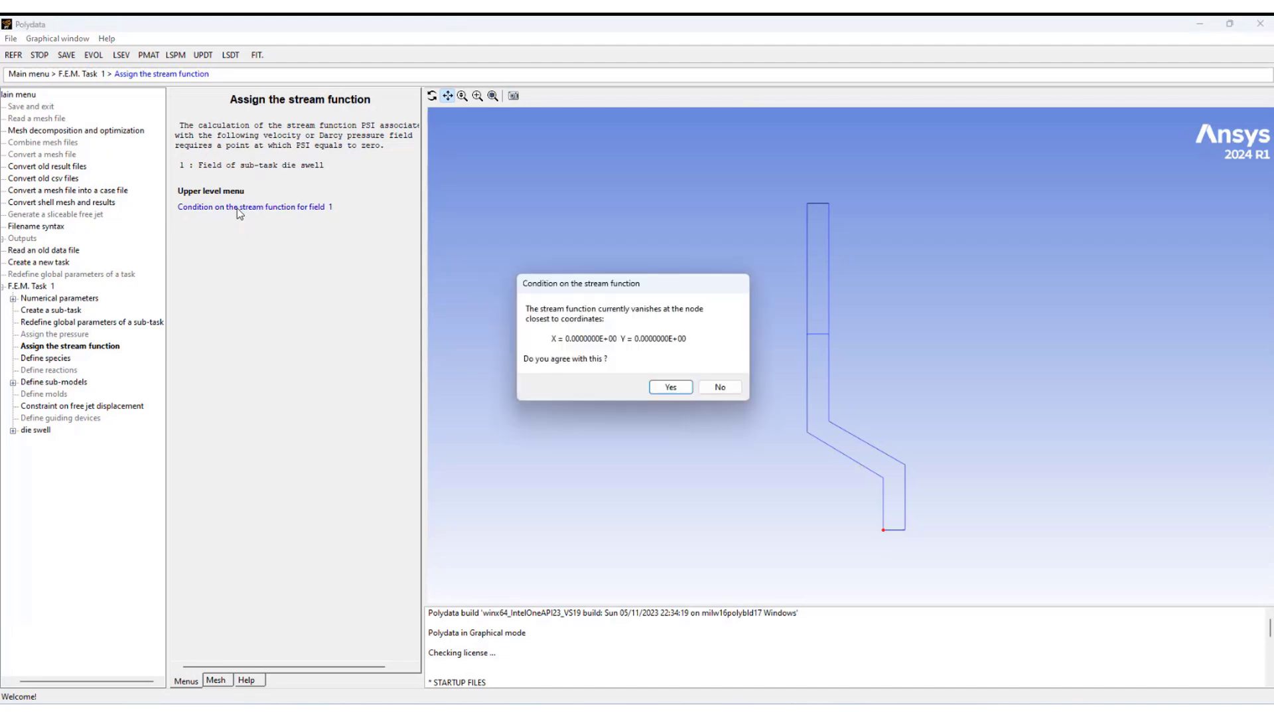
{"action": "left_click", "coordinate": [720, 386]}
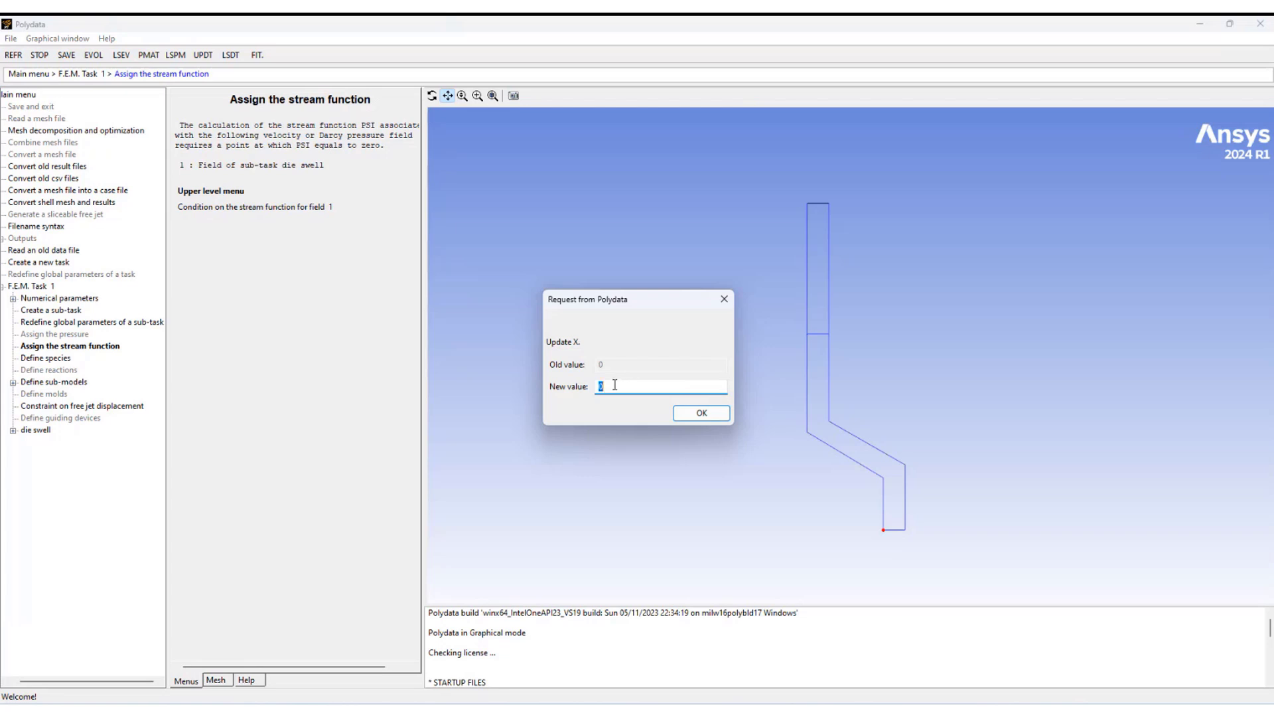
{"action": "type", "text": "5"}
{"action": "left_click", "coordinate": [681, 414]}
{"action": "left_click", "coordinate": [707, 415]}
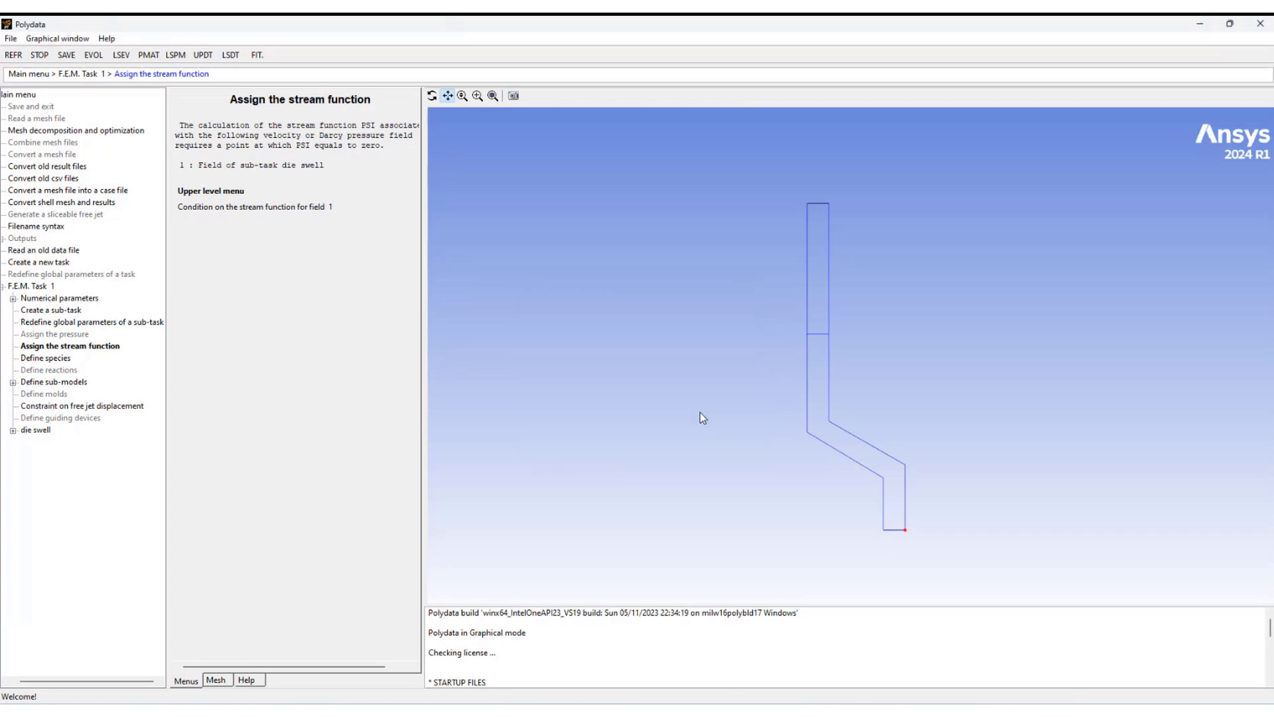
{"action": "left_click", "coordinate": [215, 192]}
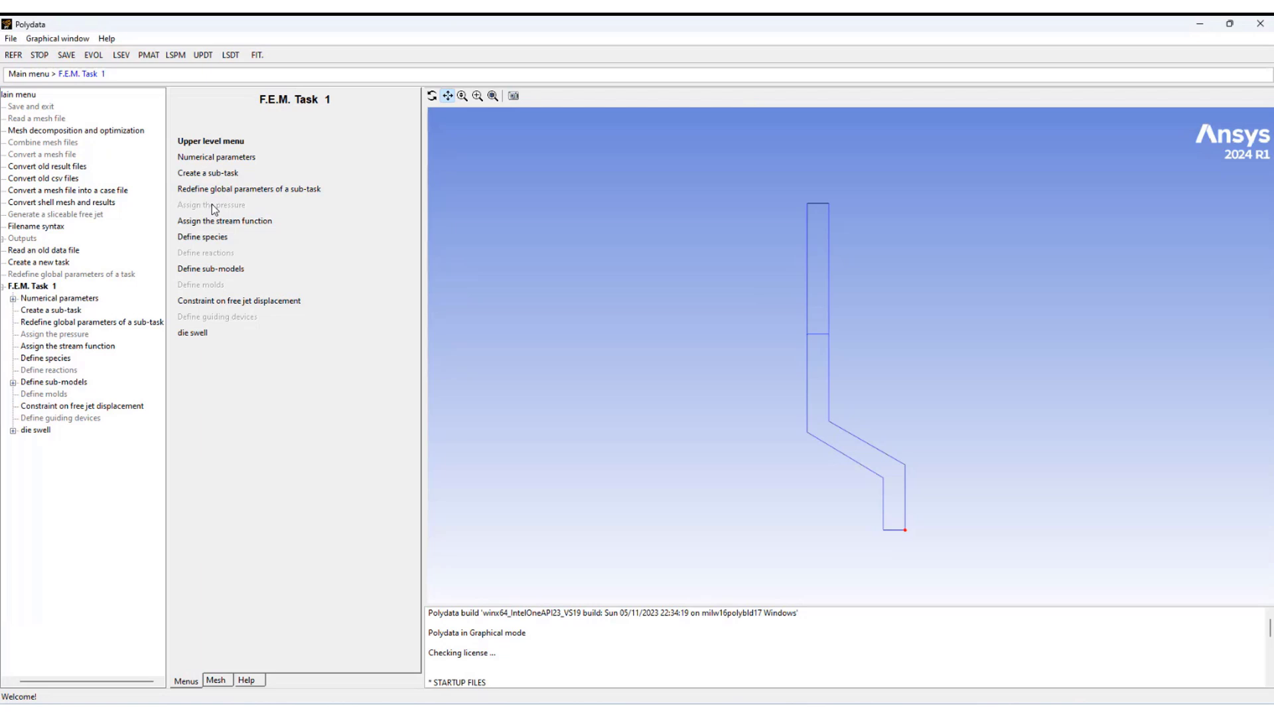
{"action": "left_click", "coordinate": [19, 240]}
{"action": "left_click", "coordinate": [212, 140]}
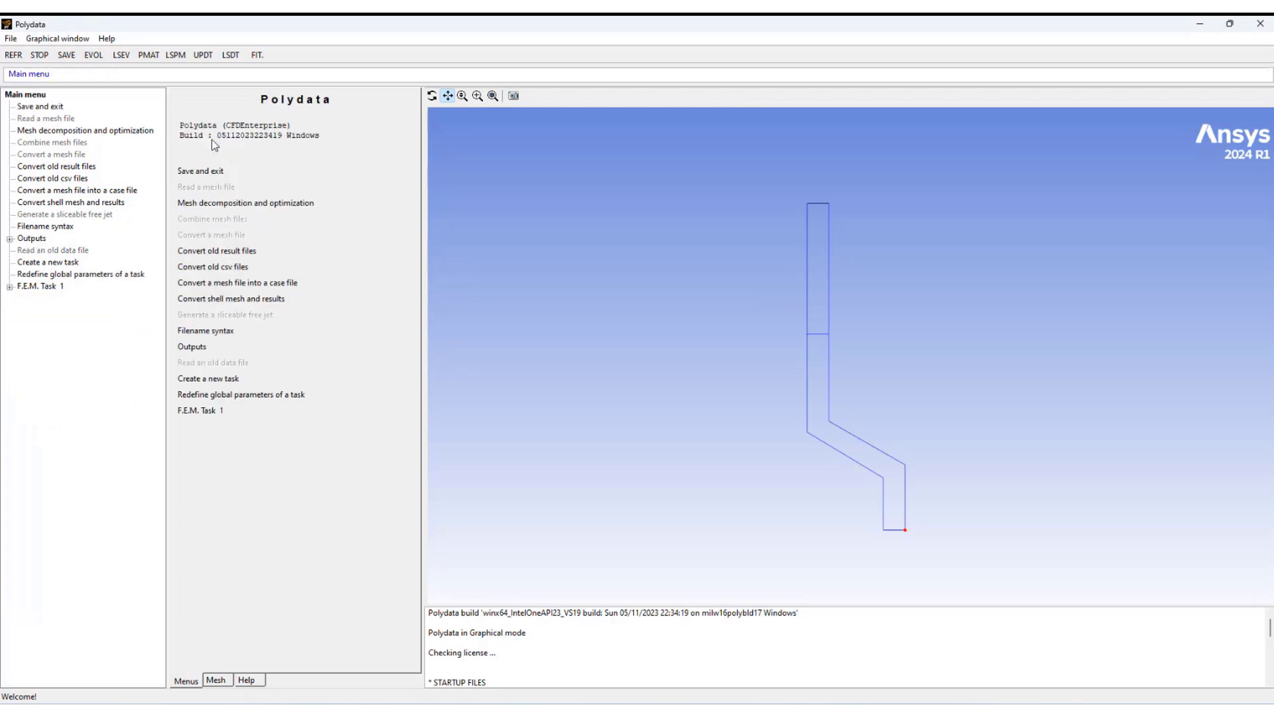
- Set the CFD-Post output units to metric_cm/g/s/A+Celsius and return to the main menu
{"action": "left_click", "coordinate": [194, 347]}
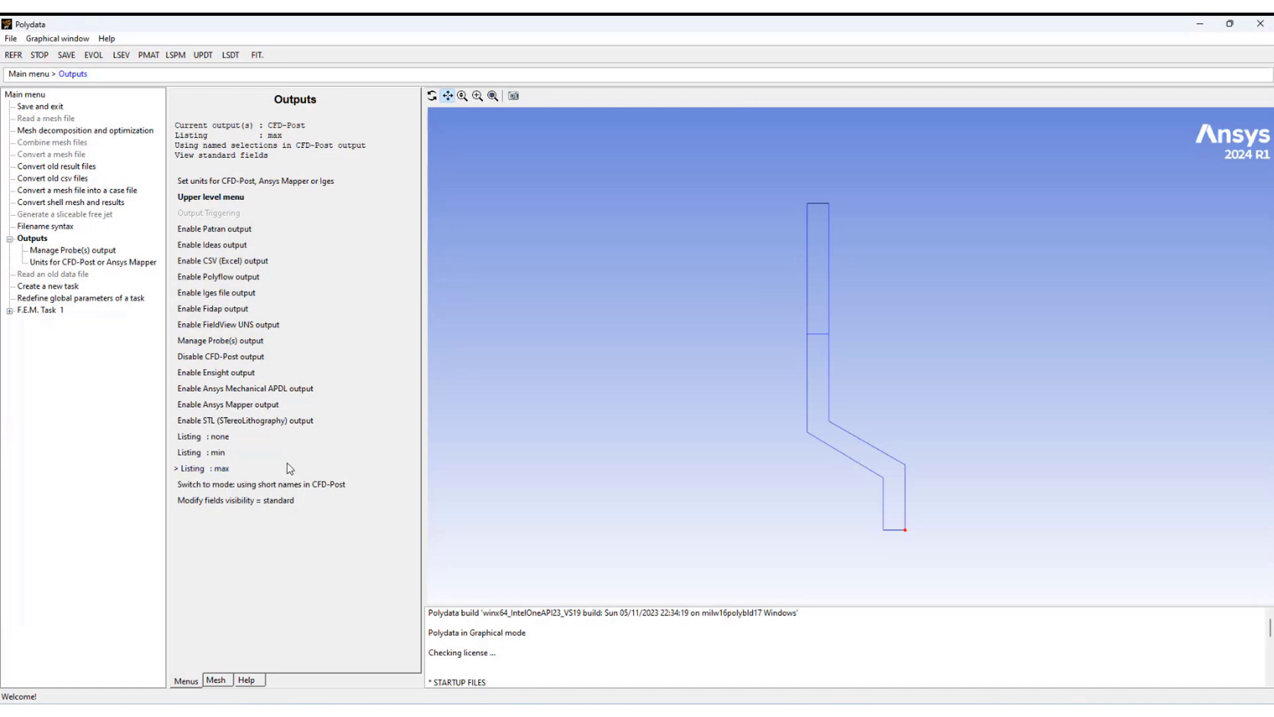
{"action": "left_click", "coordinate": [227, 201]}
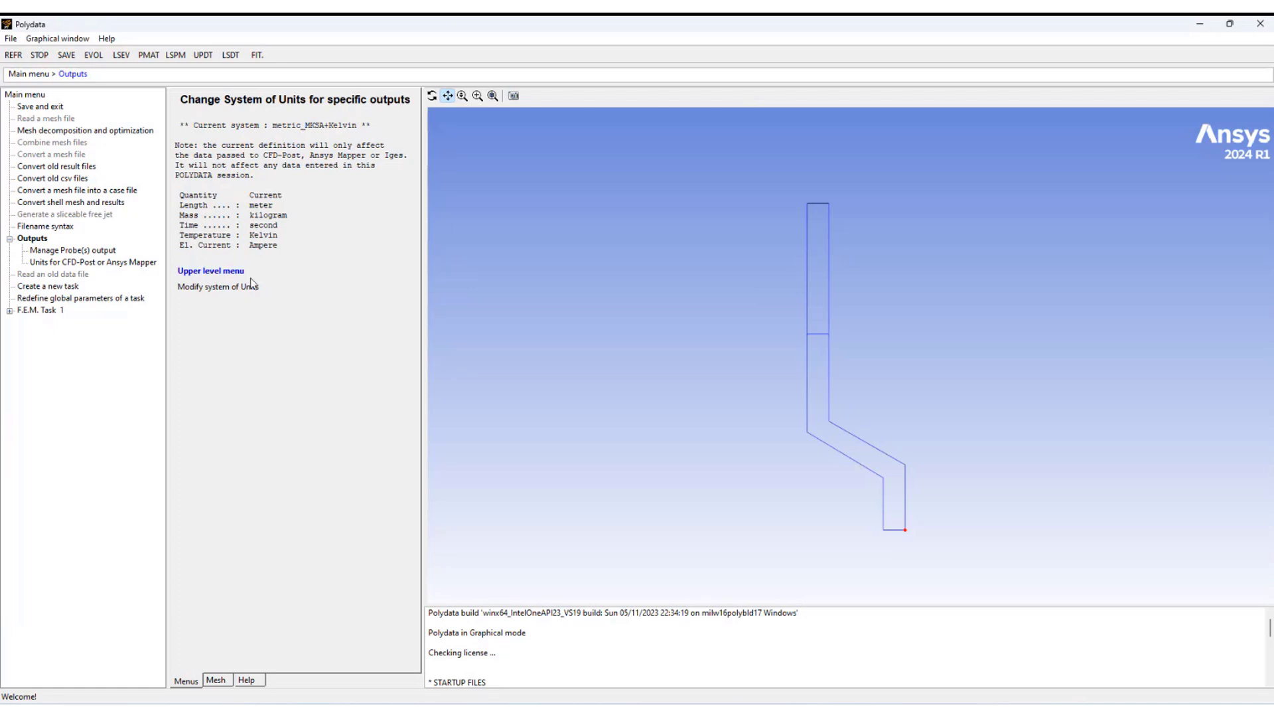
{"action": "left_click", "coordinate": [222, 288]}
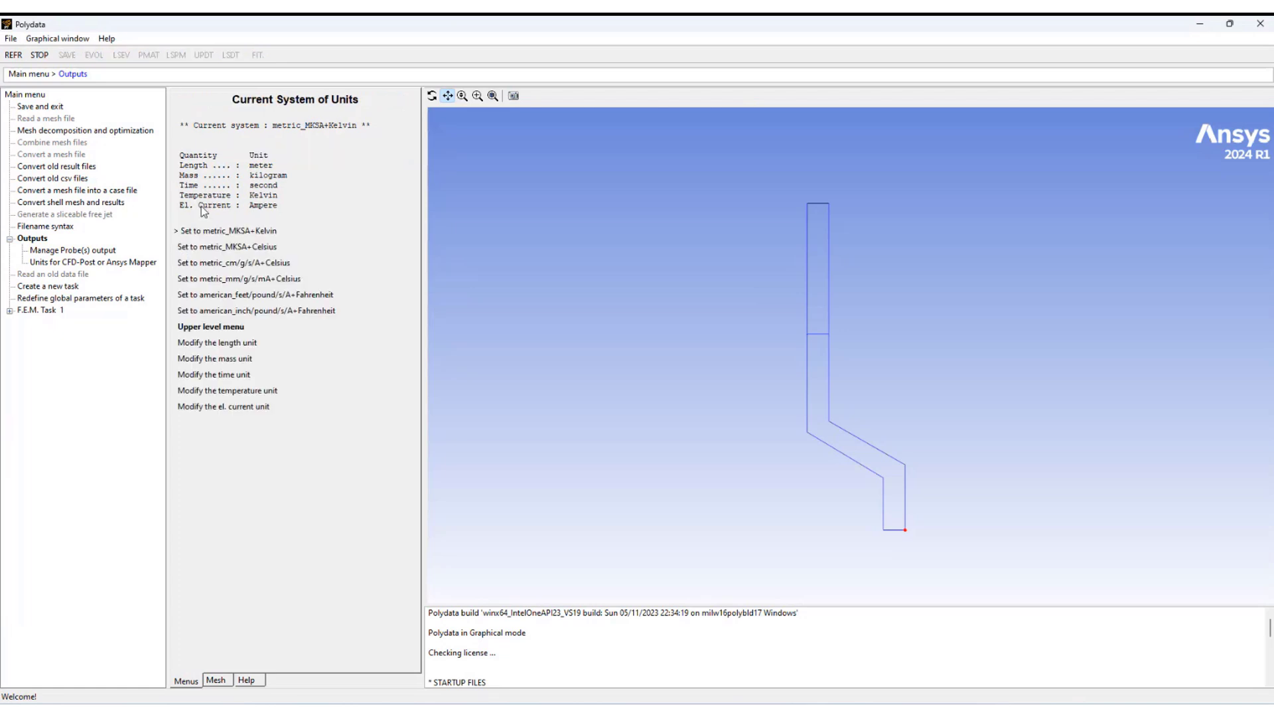
{"action": "left_click", "coordinate": [199, 262]}
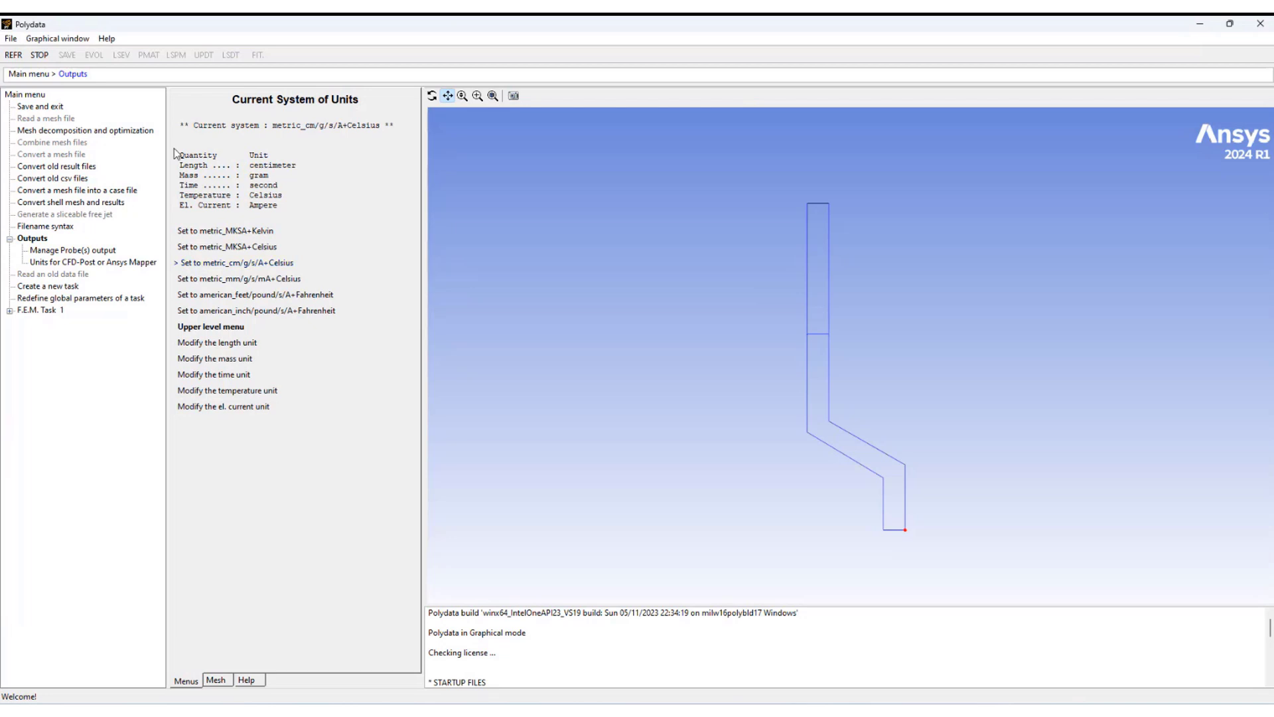
{"action": "left_click", "coordinate": [212, 327]}
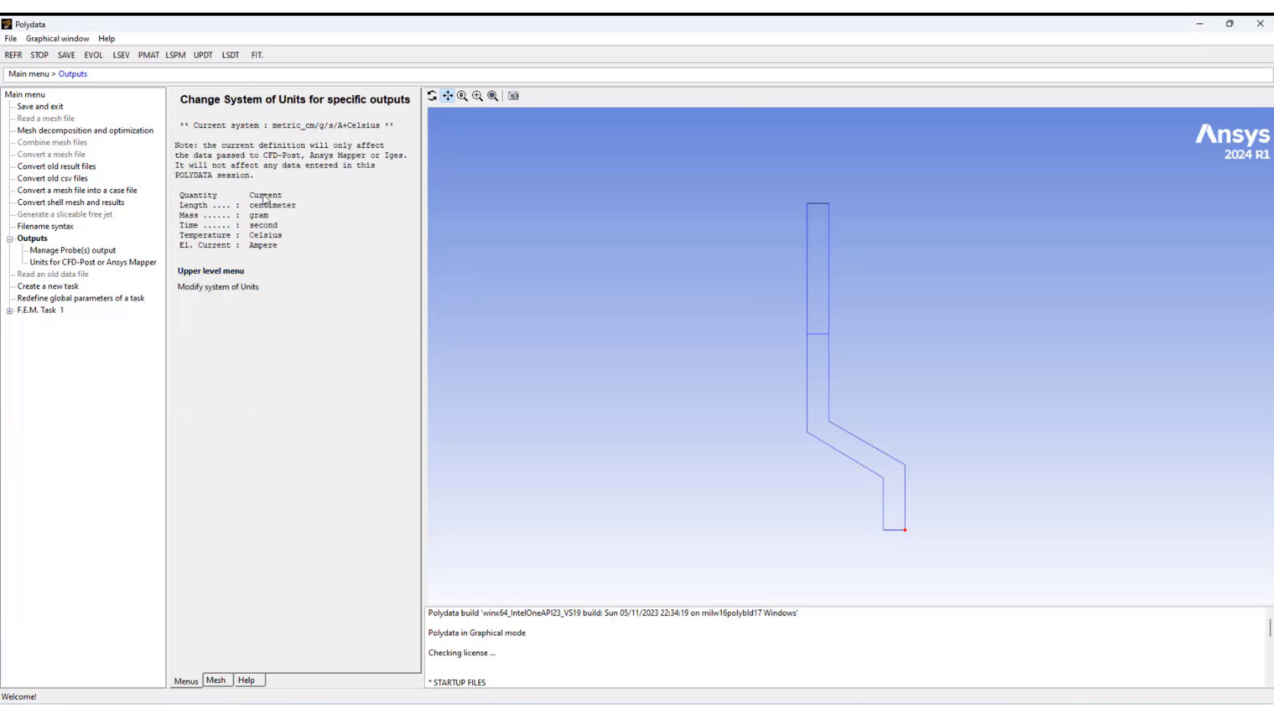
{"action": "left_click", "coordinate": [214, 272]}
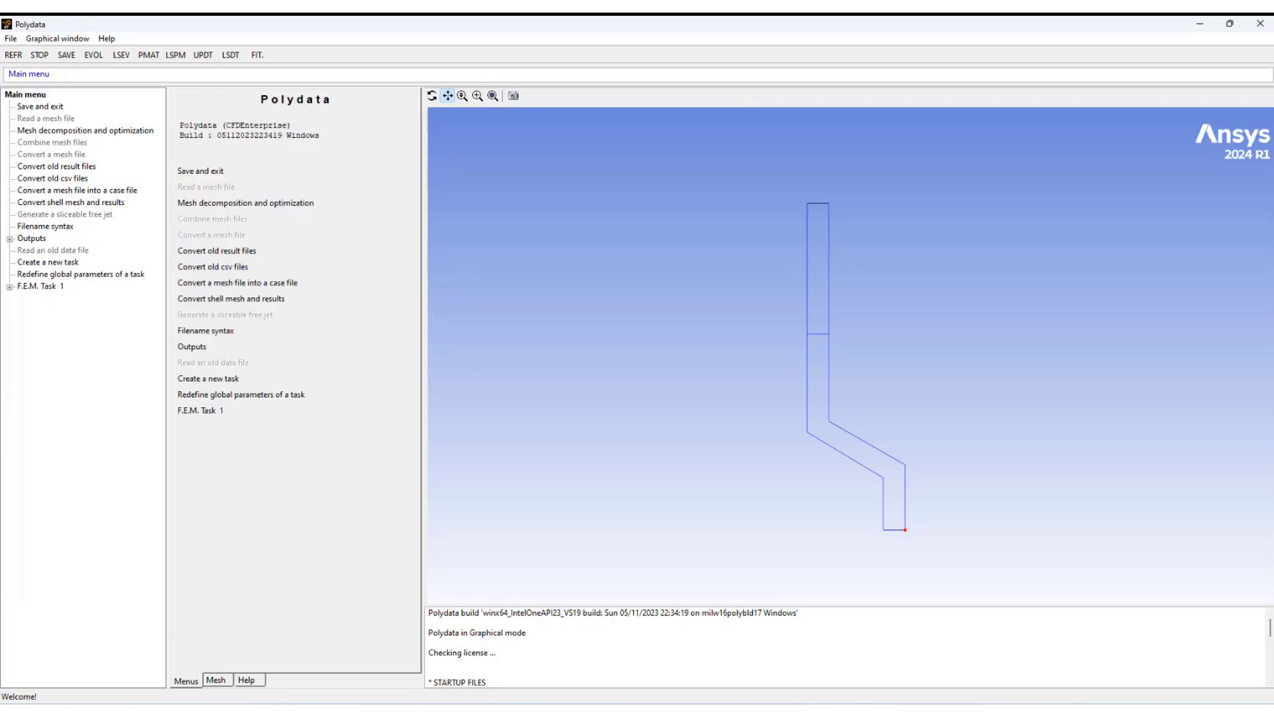
- Save and exit the Polydata setup, accepting the current convergence setup, the current fields and the output file settings
{"action": "left_click", "coordinate": [205, 172]}
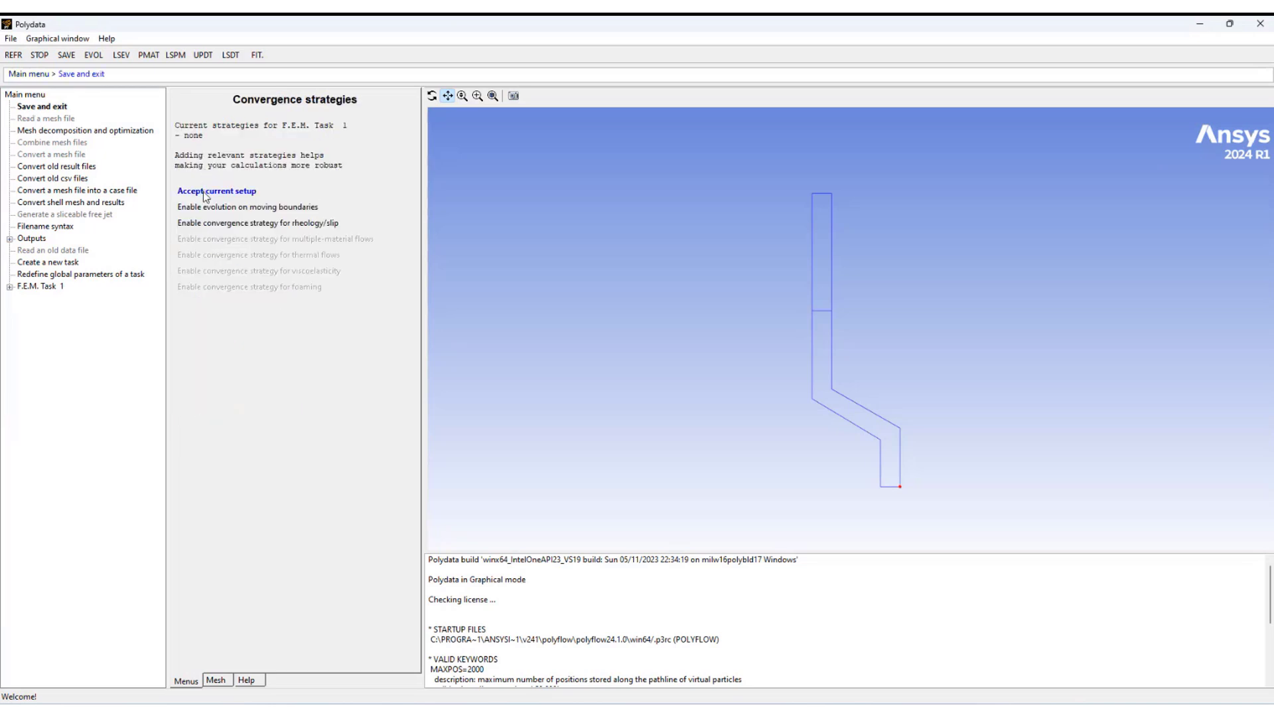
{"action": "left_click", "coordinate": [206, 193]}
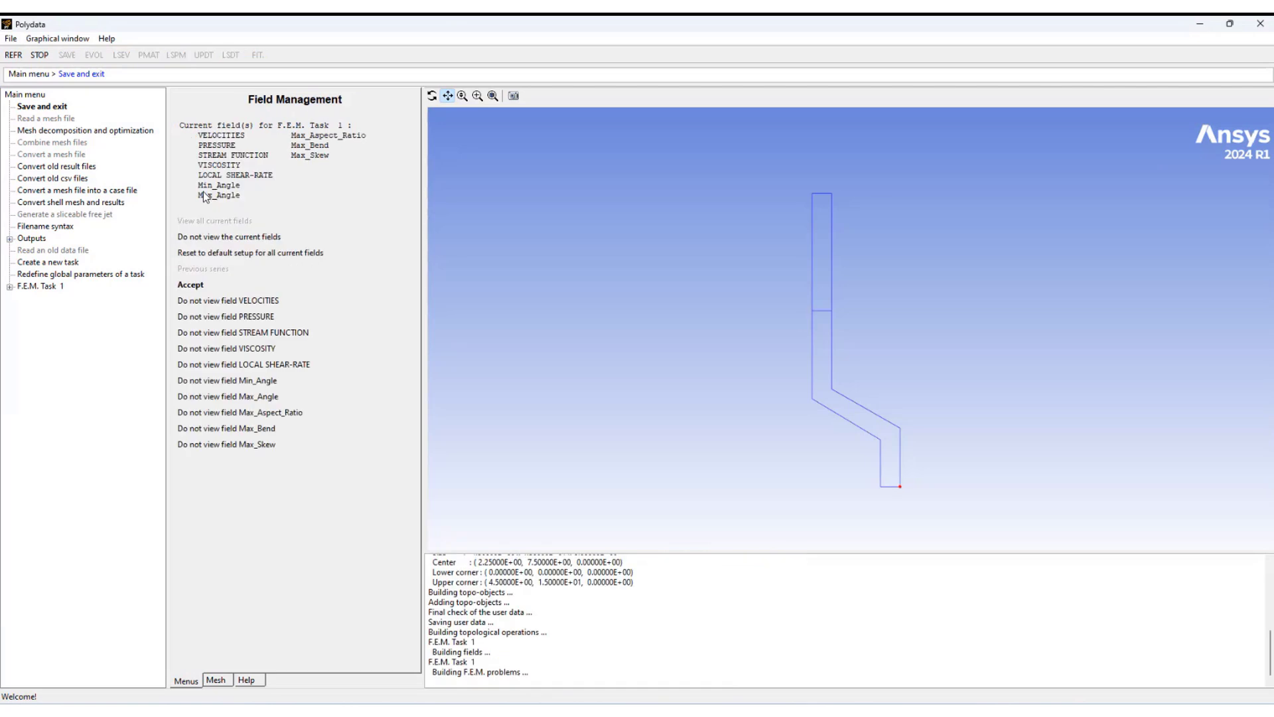
{"action": "left_click", "coordinate": [190, 285]}
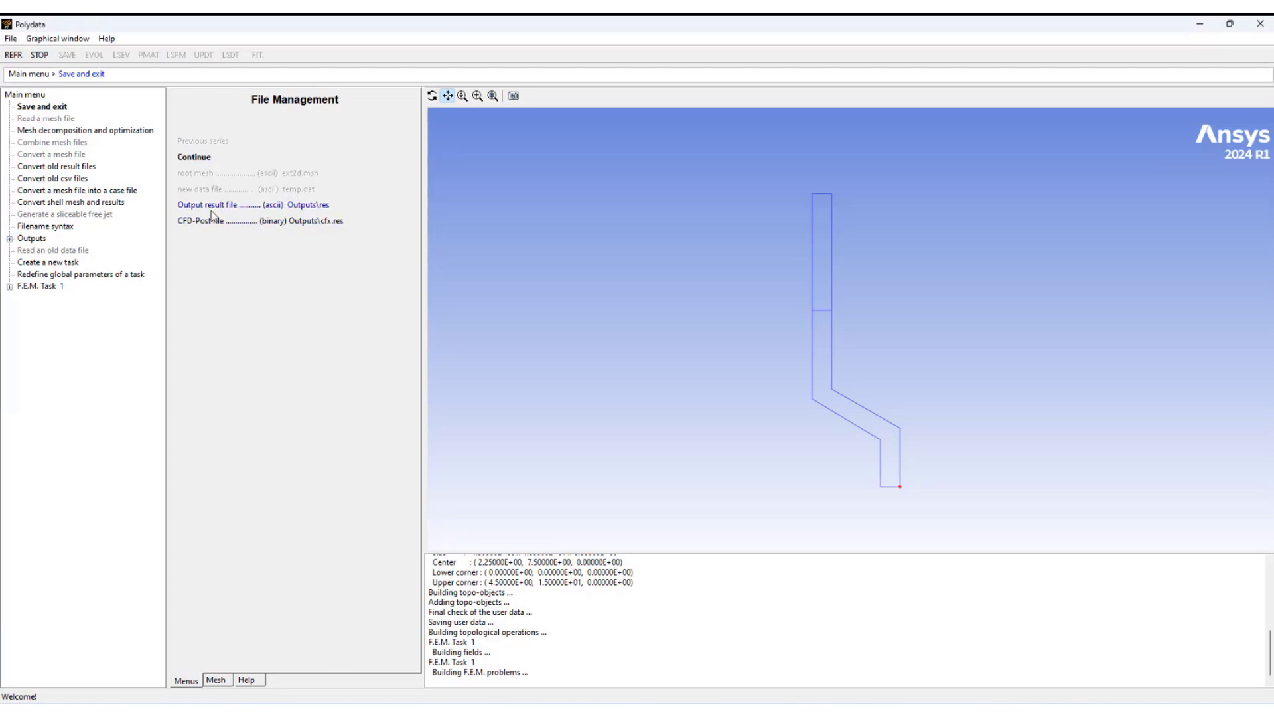
{"action": "left_click", "coordinate": [191, 159]}
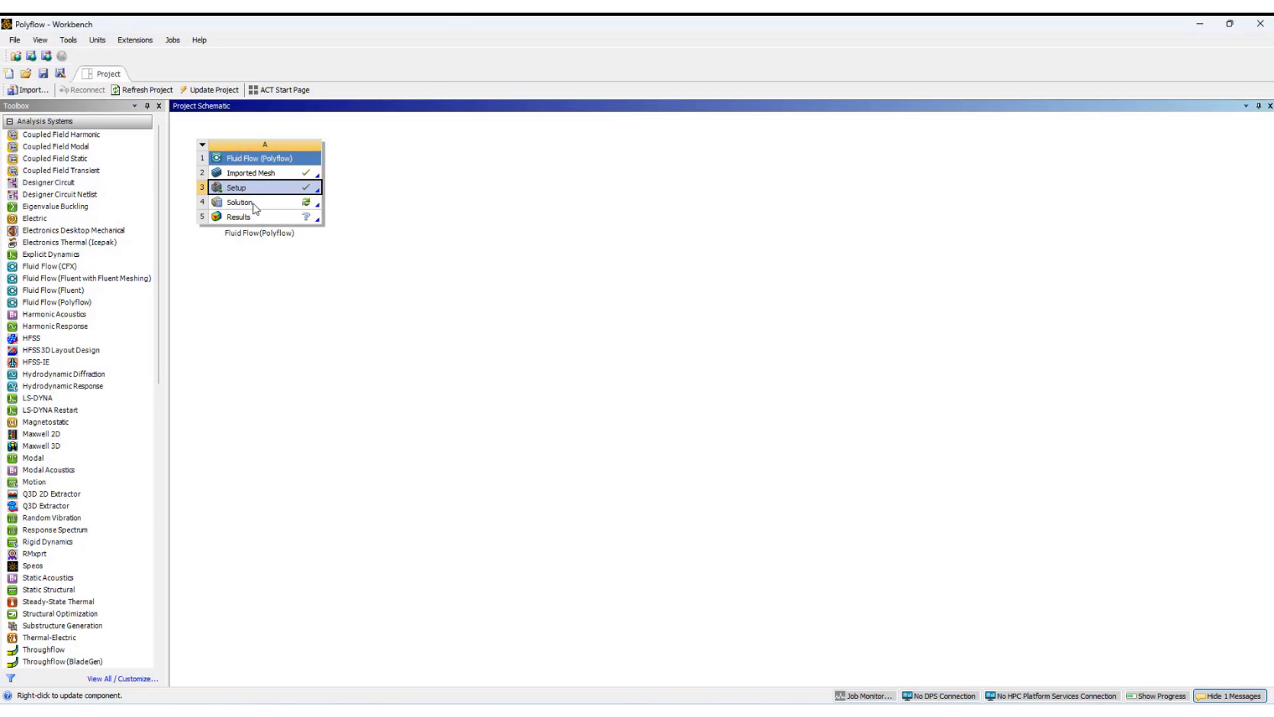
- Update the Solution cell of the Polyflow system and open its listing viewer
{"action": "right_click", "coordinate": [255, 207]}
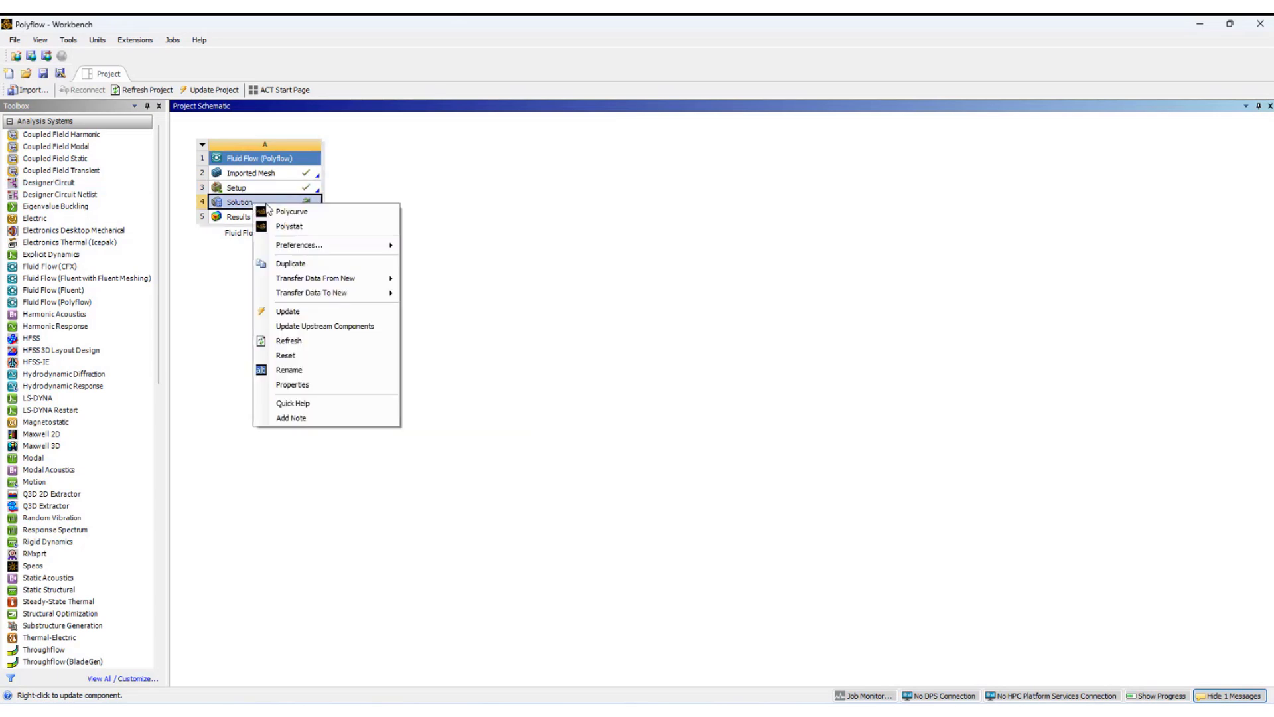
{"action": "left_click", "coordinate": [290, 311]}
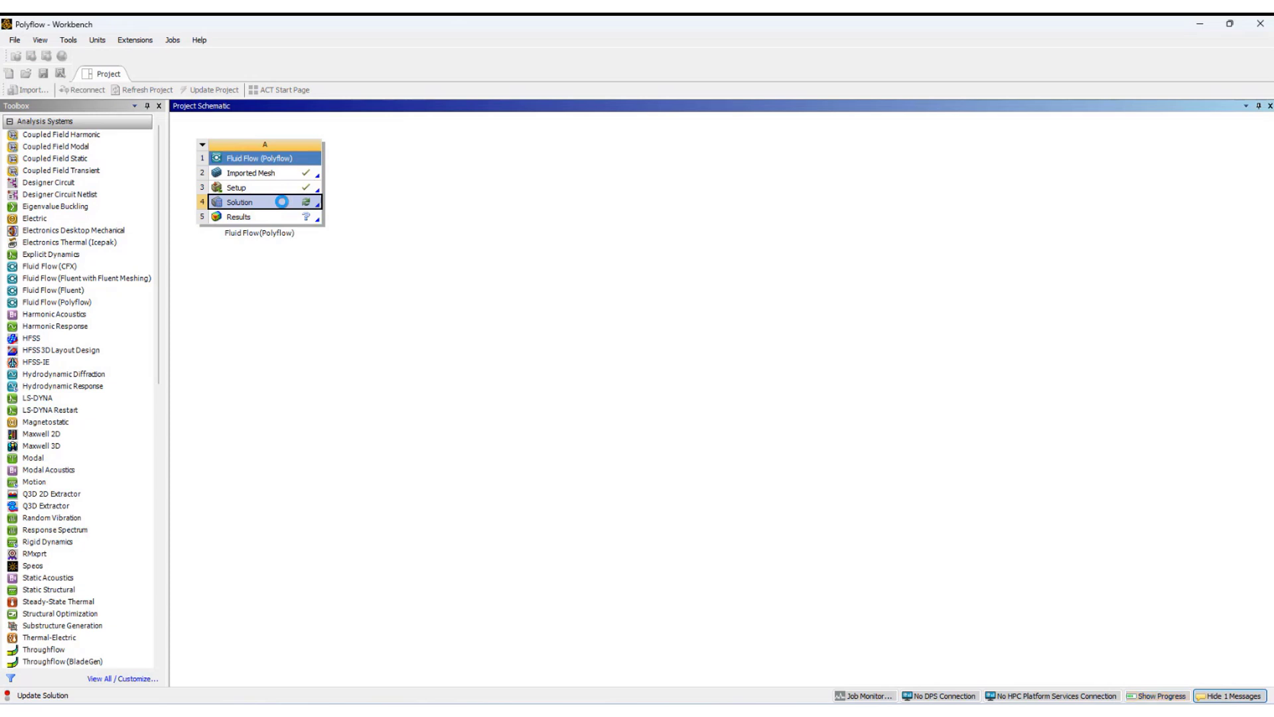
{"action": "right_click", "coordinate": [261, 203]}
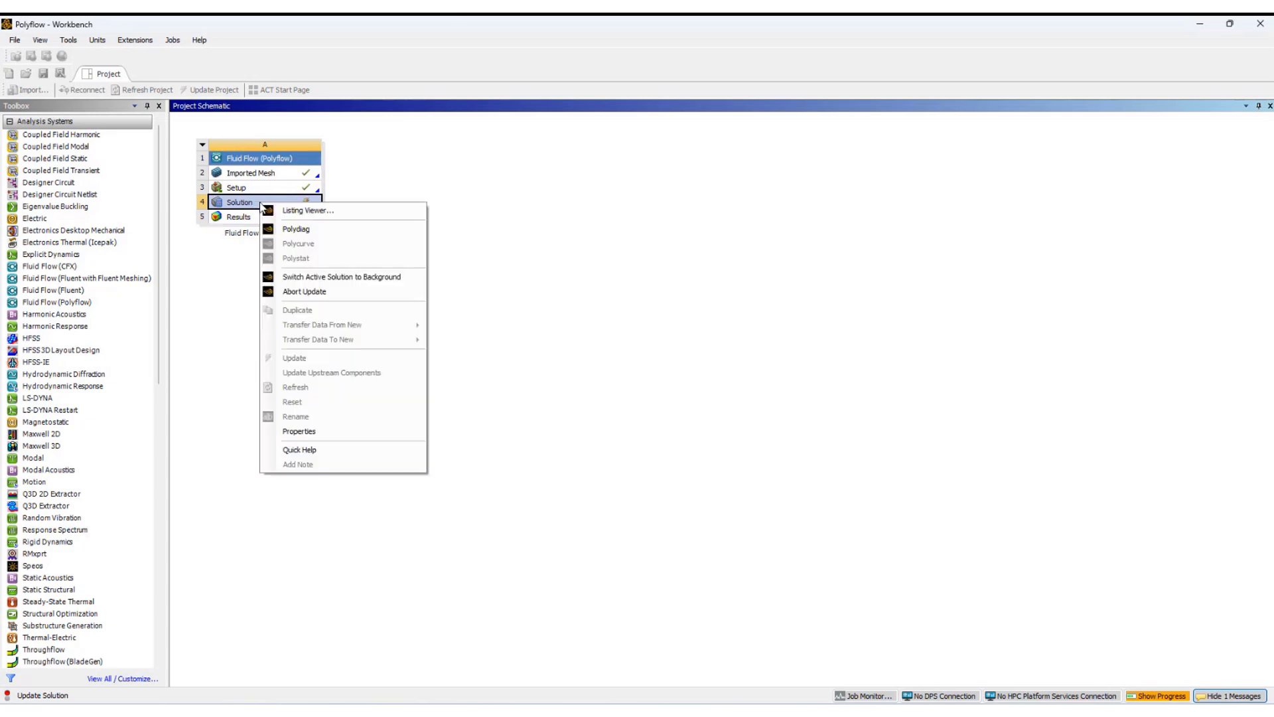
{"action": "left_click", "coordinate": [299, 210]}
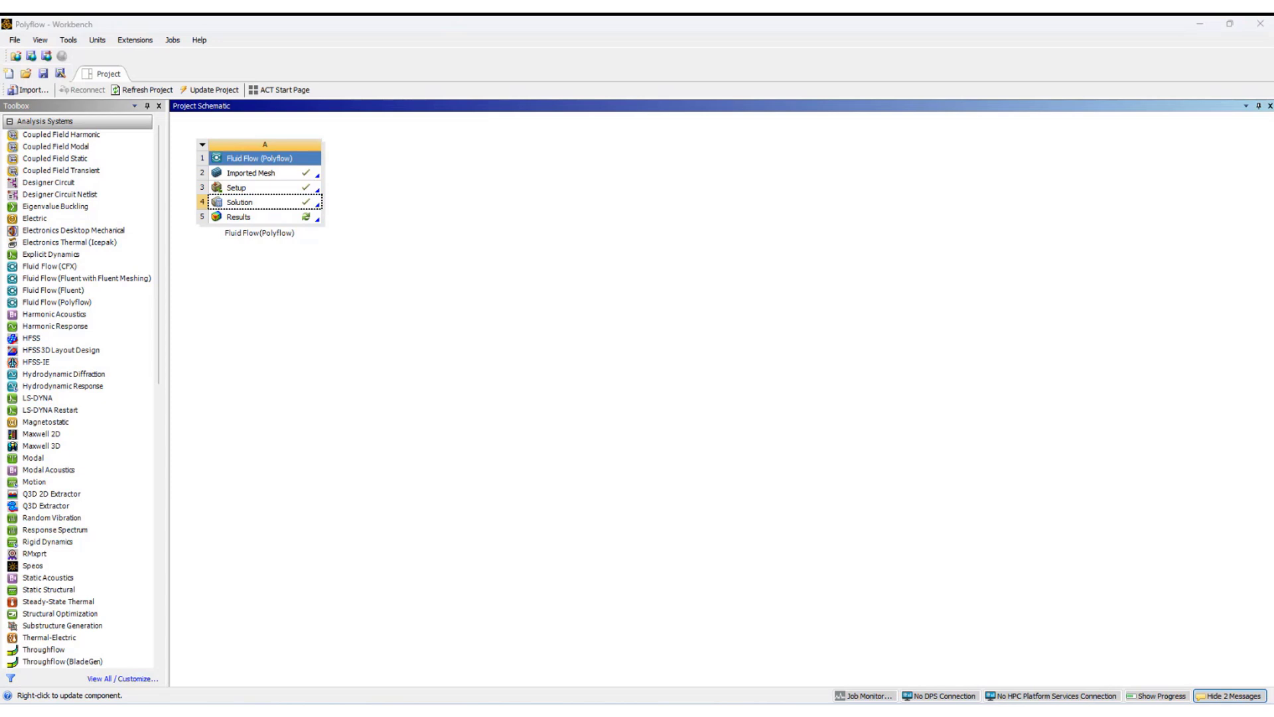
- Read the simulation summary at the end of the polyflow.lst listing and close the viewer
{"action": "left_click_drag", "start_coordinate": [369, 88], "coordinate": [522, 66]}
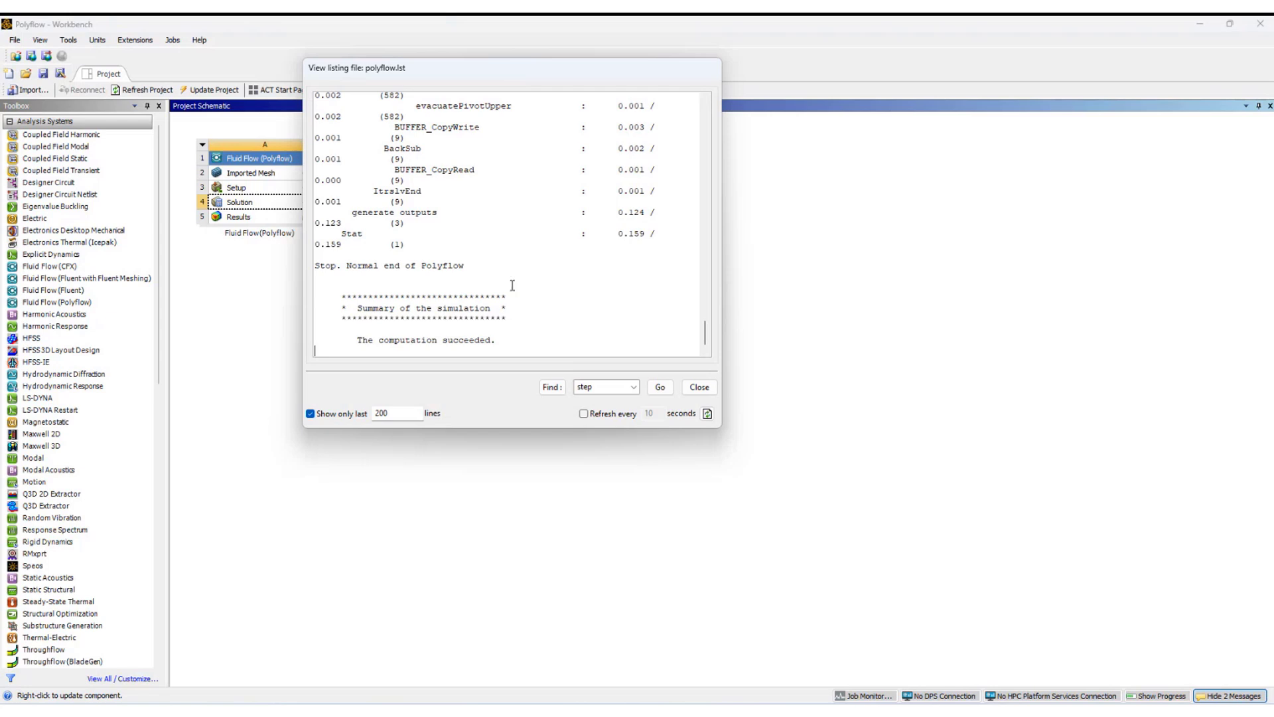
{"action": "scroll", "coordinate": [512, 285], "scroll_direction": "up", "scroll_amount": 3}
{"action": "scroll", "coordinate": [512, 284], "scroll_direction": "down", "scroll_amount": 3}
{"action": "left_click_drag", "start_coordinate": [359, 338], "coordinate": [503, 342]}
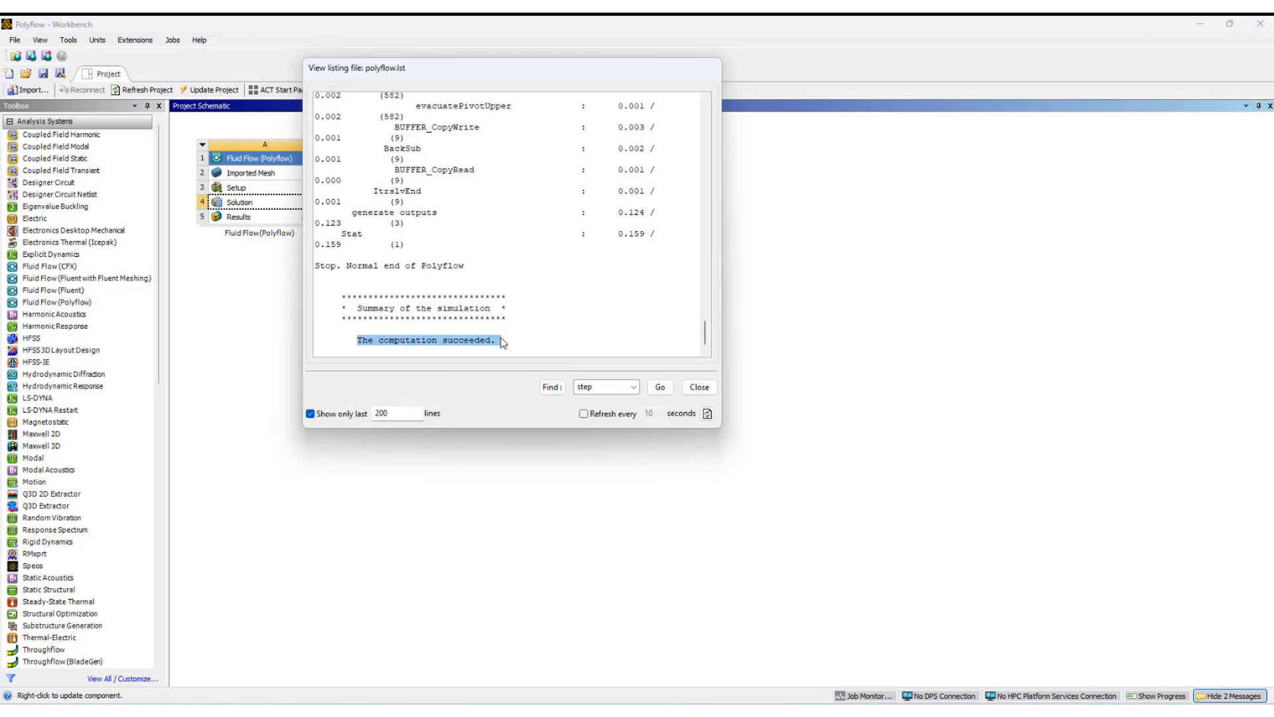
{"action": "left_click", "coordinate": [700, 387]}
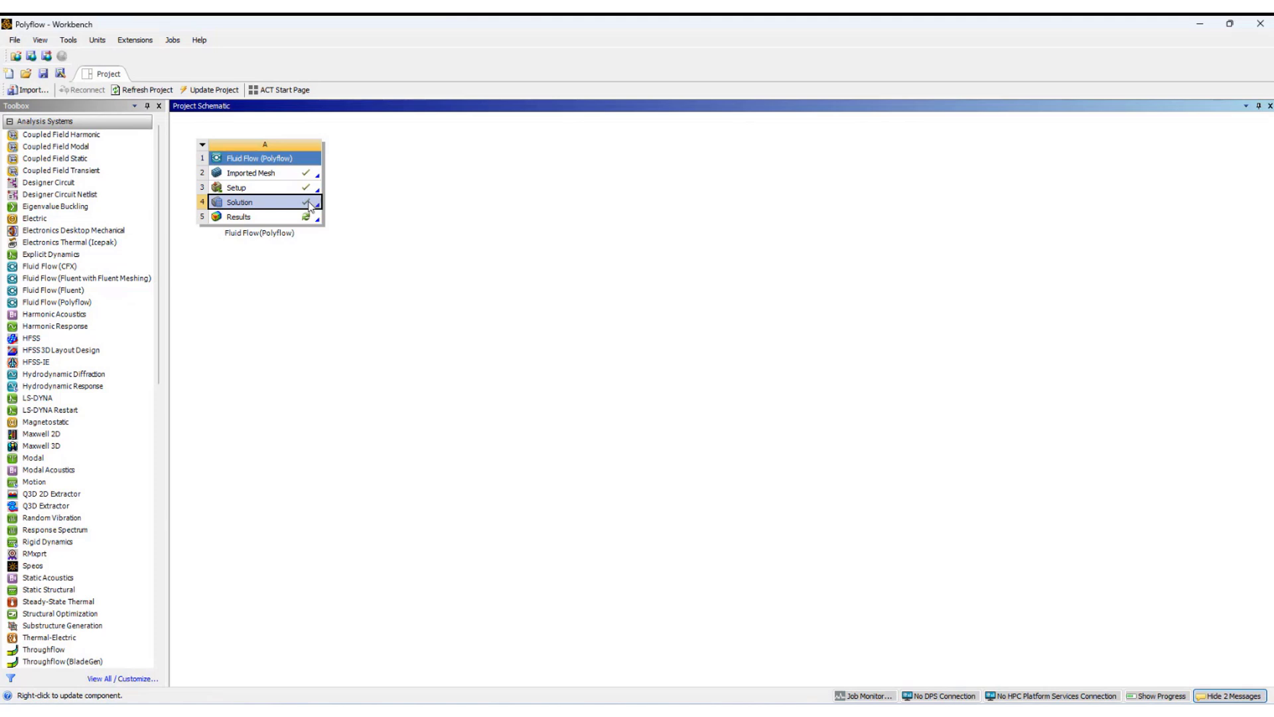
- Open the Polyflow results in CFD-Post and orient the view along the Z axis
{"action": "right_click", "coordinate": [251, 216]}
{"action": "left_click", "coordinate": [282, 225]}
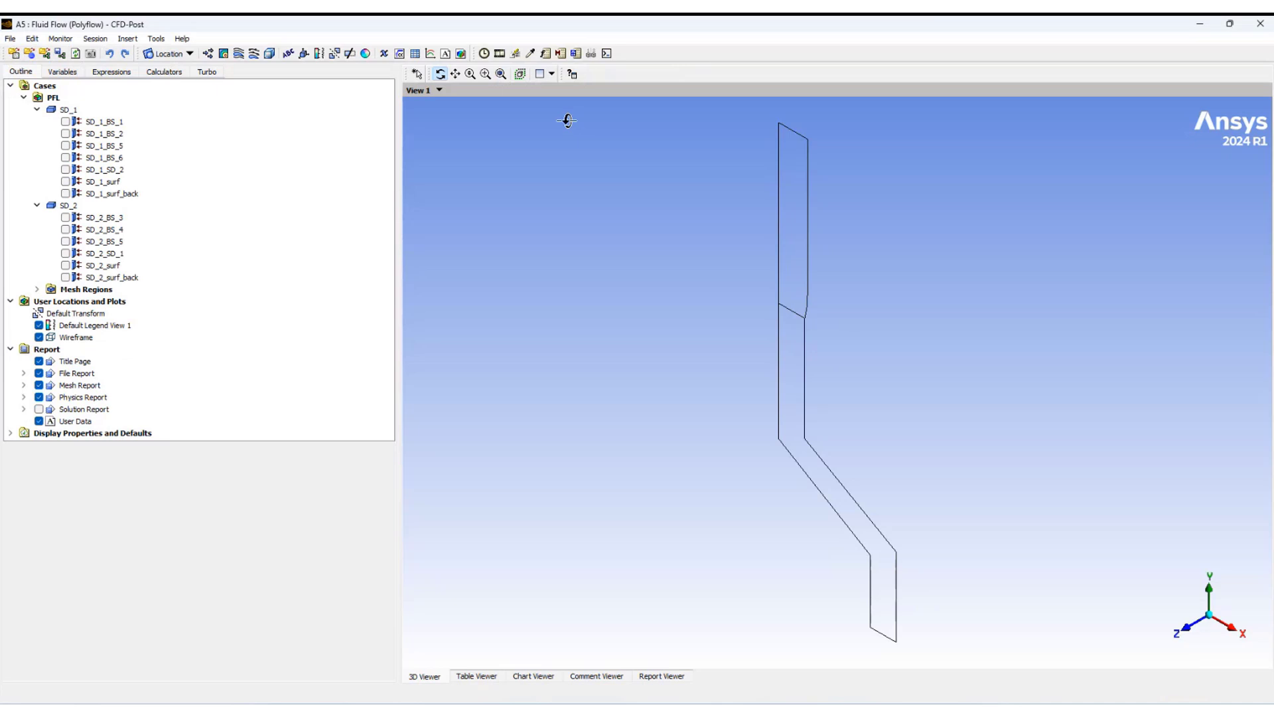
{"action": "left_click", "coordinate": [1186, 632]}
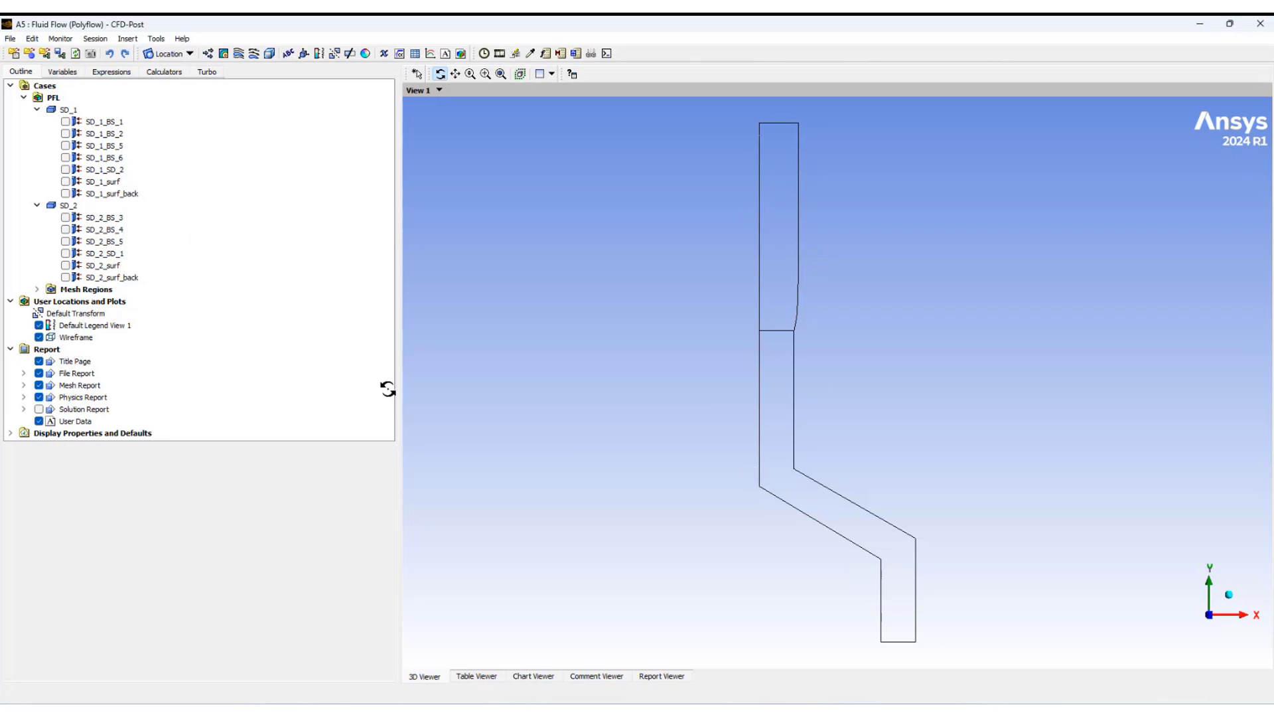
- Set the Default Transform to 2 graphical instances rotated about Y with 2 passages, without instancing info from the domain
{"action": "left_click", "coordinate": [64, 315]}
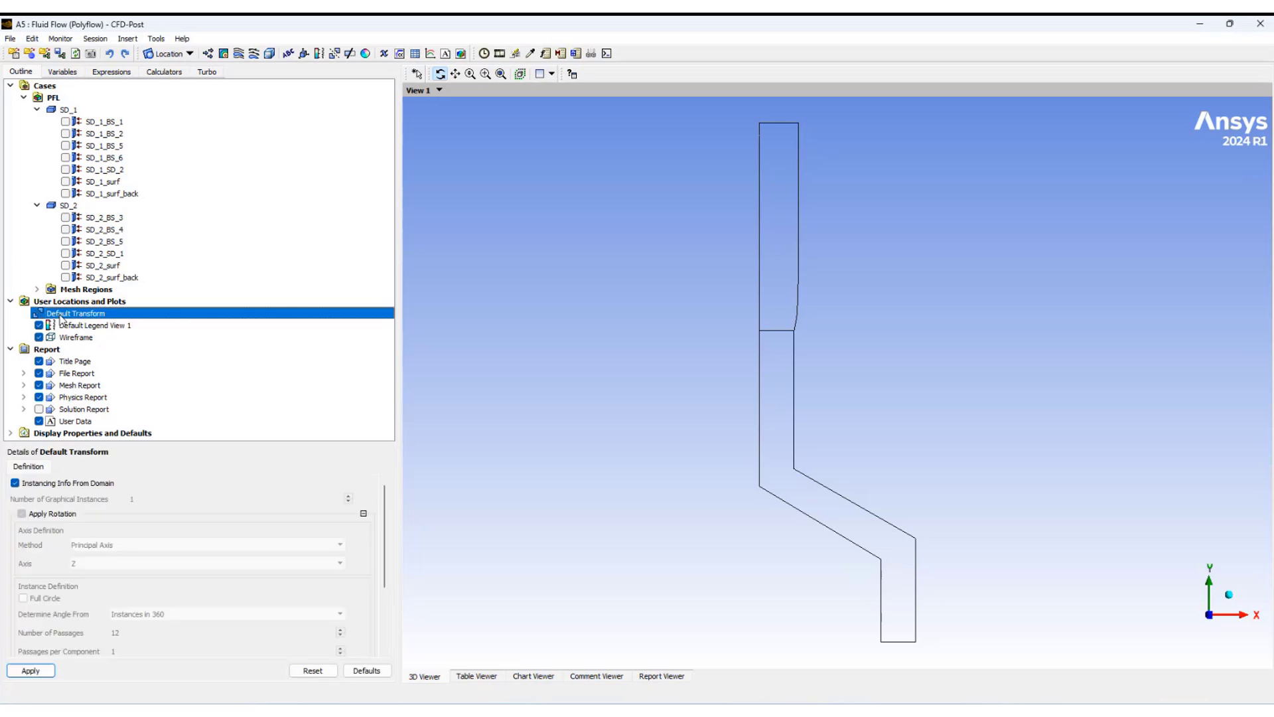
{"action": "left_click", "coordinate": [14, 483]}
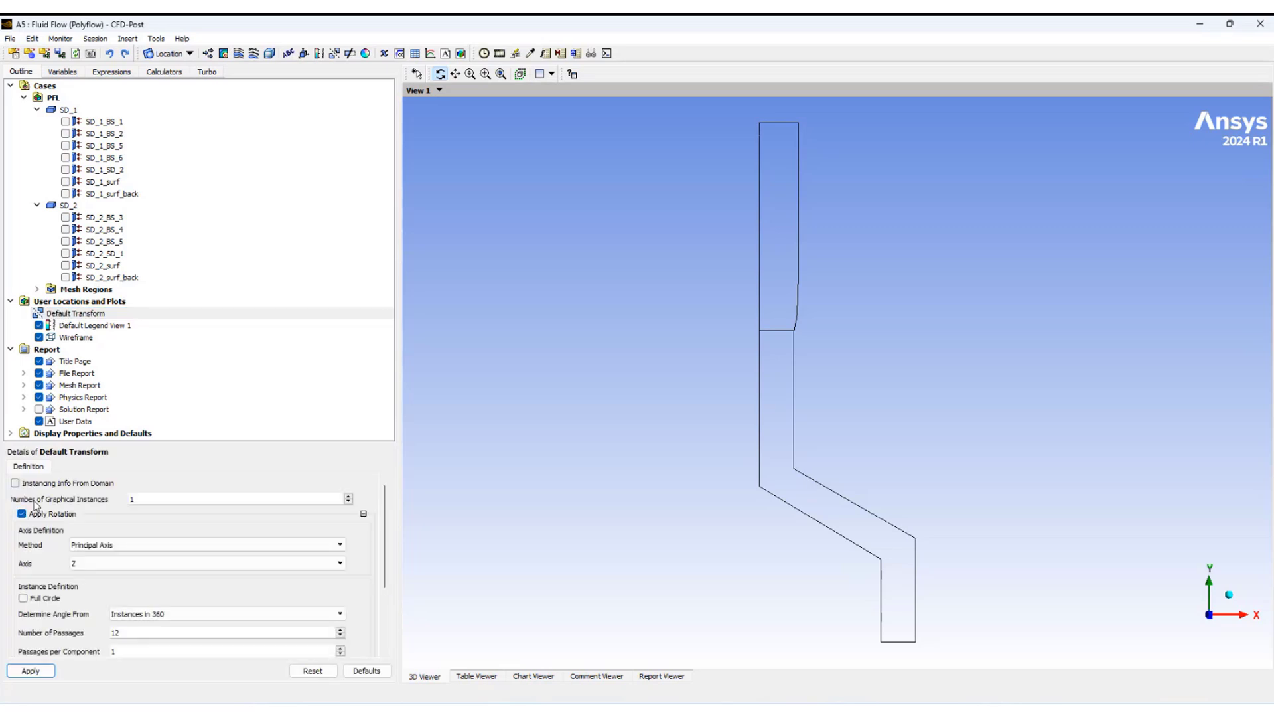
{"action": "left_click", "coordinate": [97, 564]}
{"action": "left_click", "coordinate": [74, 585]}
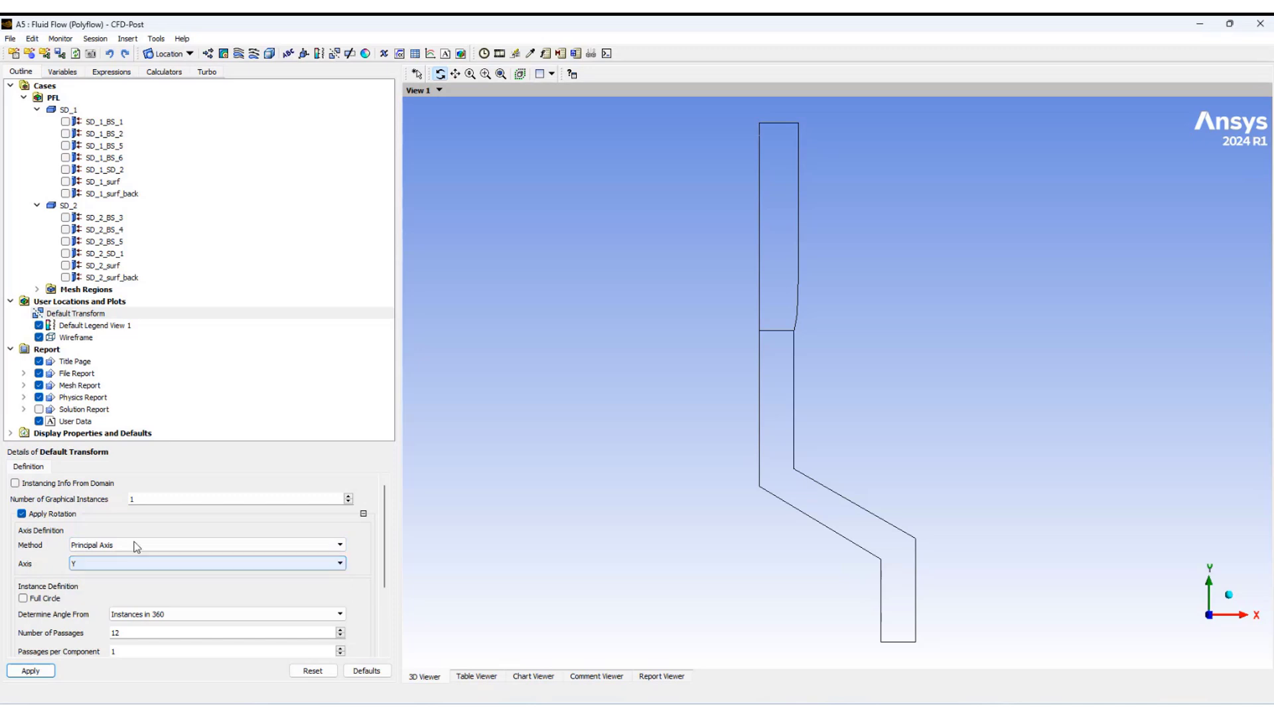
{"action": "left_click_drag", "start_coordinate": [154, 501], "coordinate": [98, 499]}
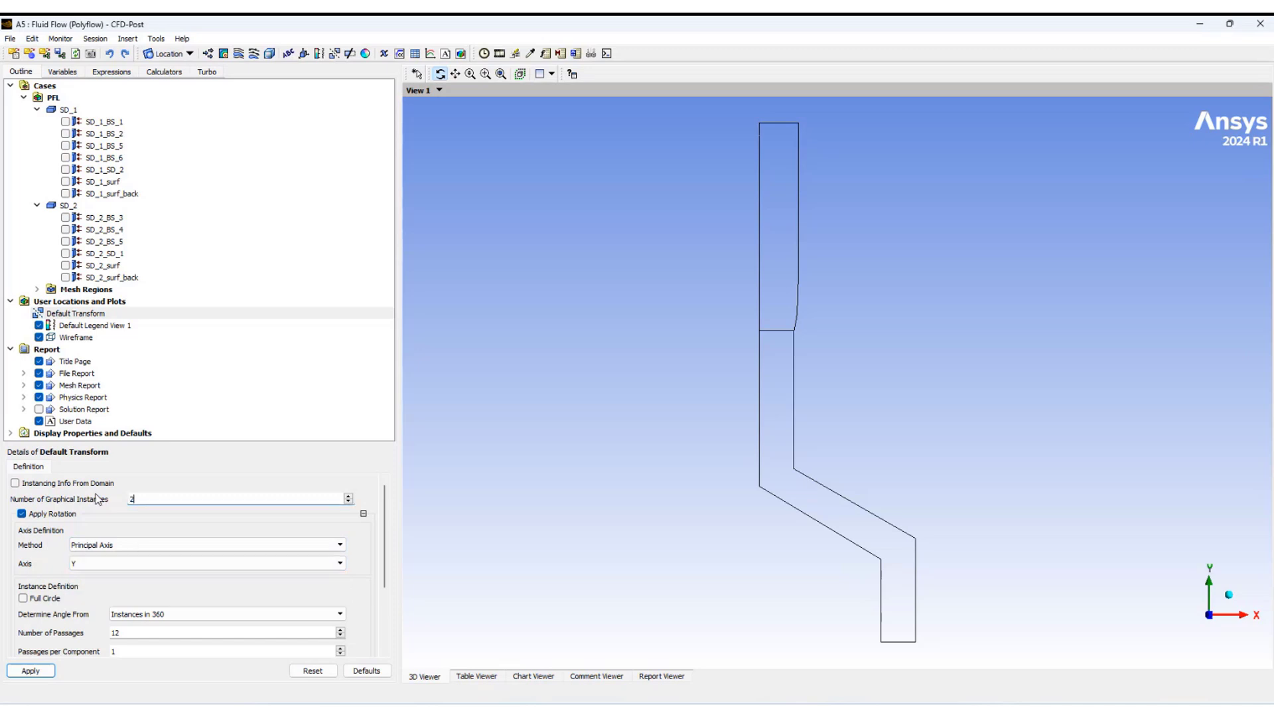
{"action": "type", "text": "2"}
{"action": "double_click", "coordinate": [114, 633]}
{"action": "type", "text": "0"}
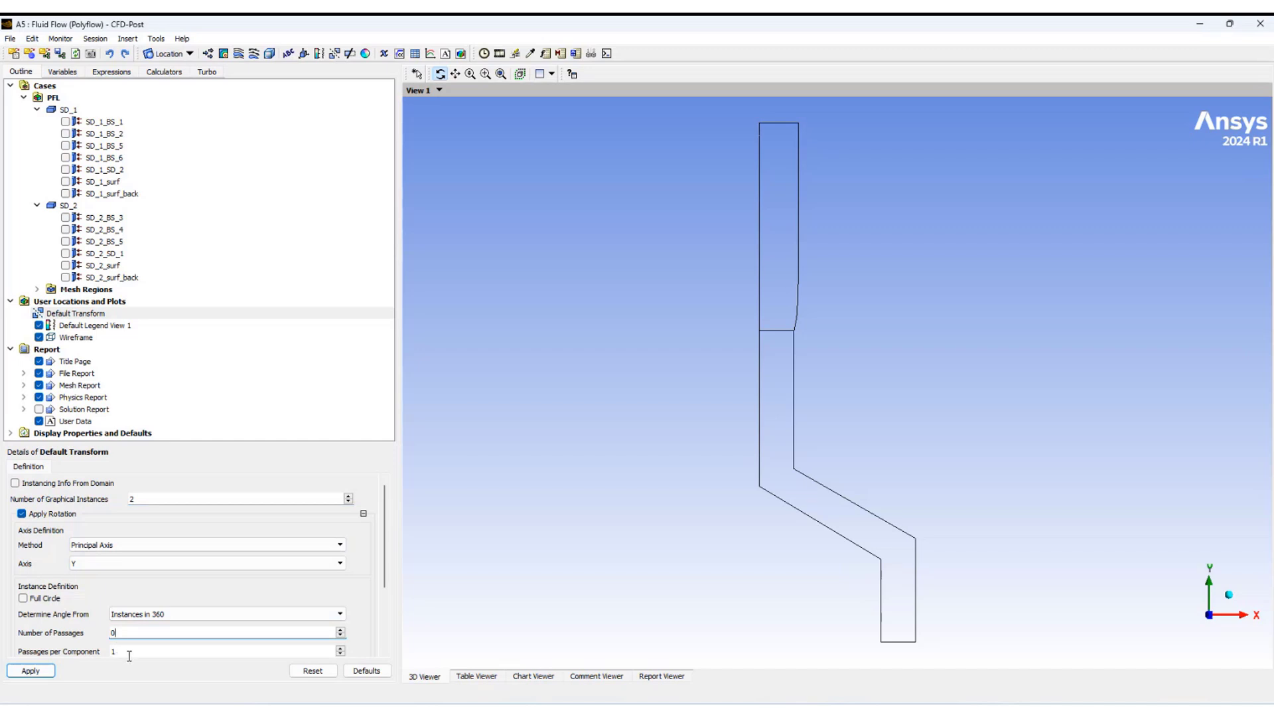
{"action": "type", "text": "2"}
{"action": "left_click", "coordinate": [31, 670]}
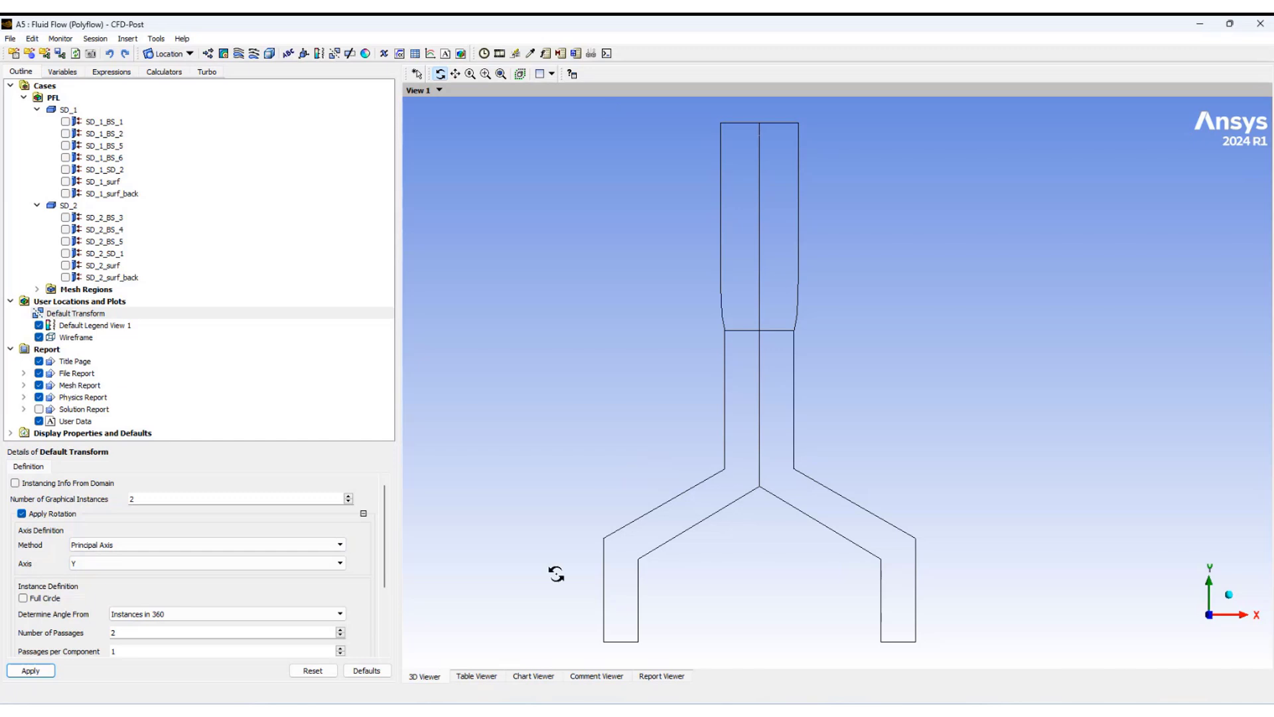
- Show the surface mesh on the wireframe
{"action": "left_click", "coordinate": [74, 313]}
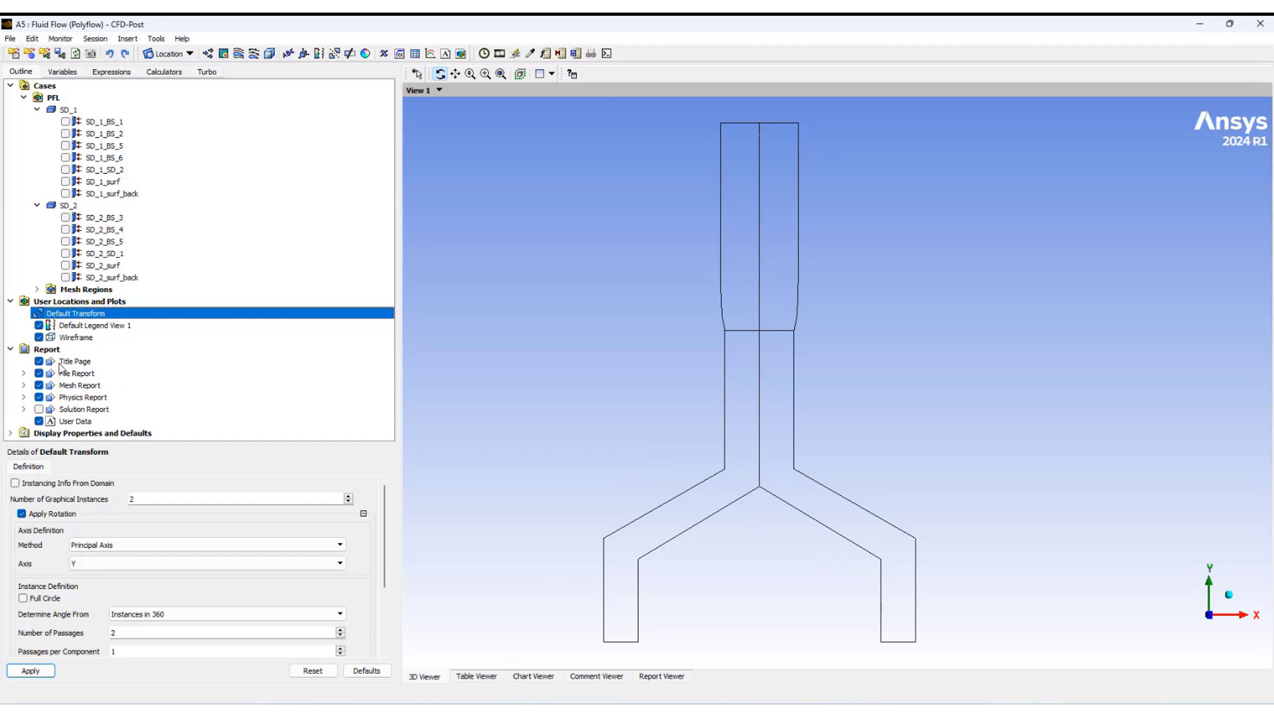
{"action": "left_click", "coordinate": [67, 337]}
{"action": "left_click", "coordinate": [17, 503]}
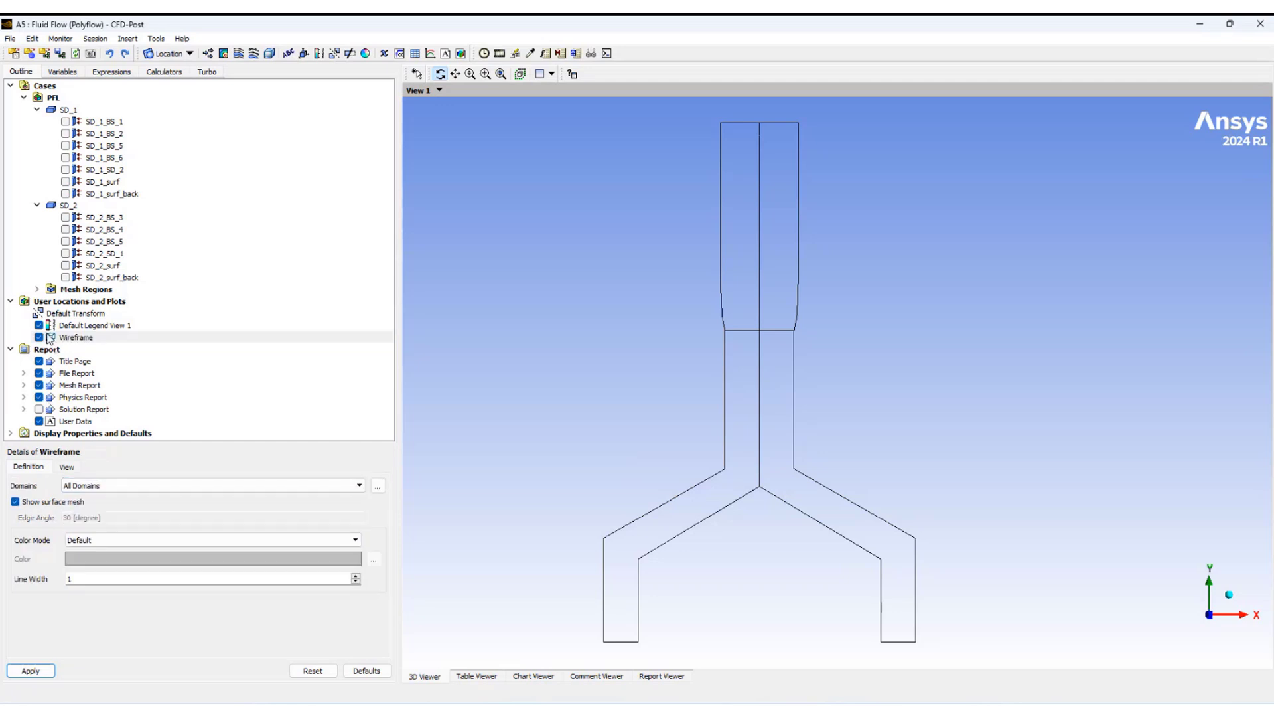
{"action": "left_click", "coordinate": [31, 670]}
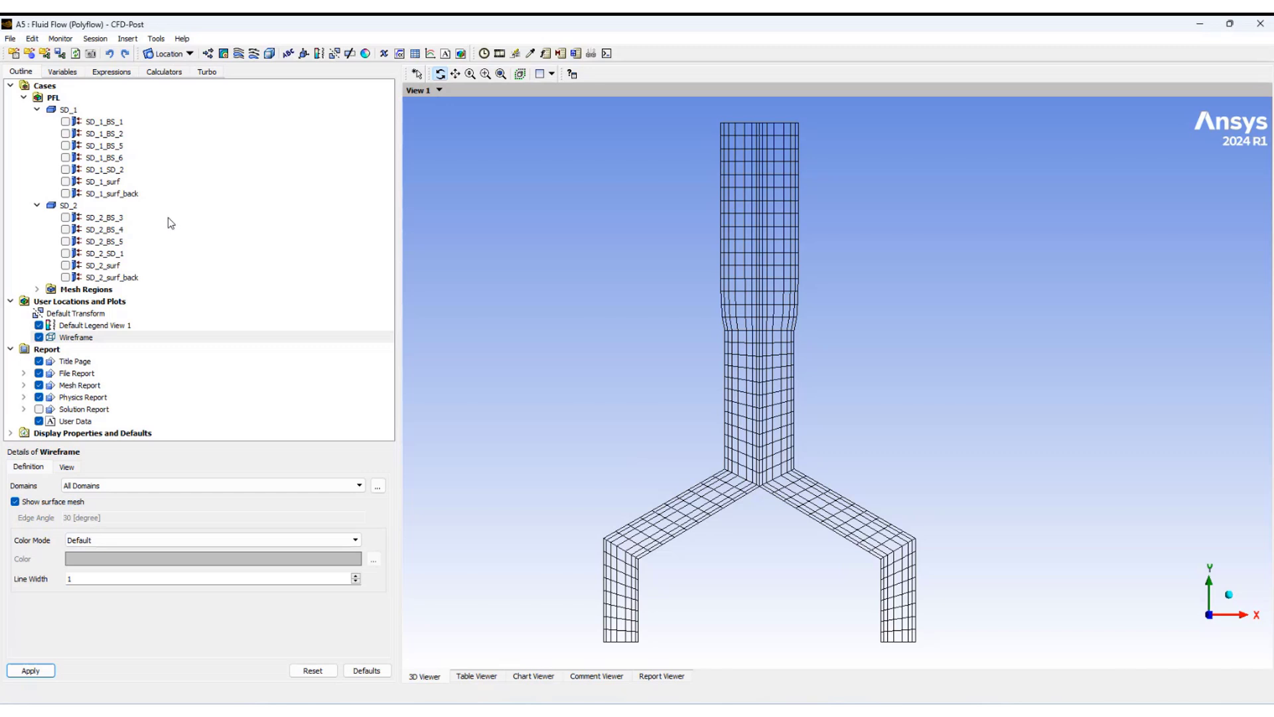
- Insert a contour named pressure and set its variable to PRESSURE
{"action": "left_click", "coordinate": [224, 53]}
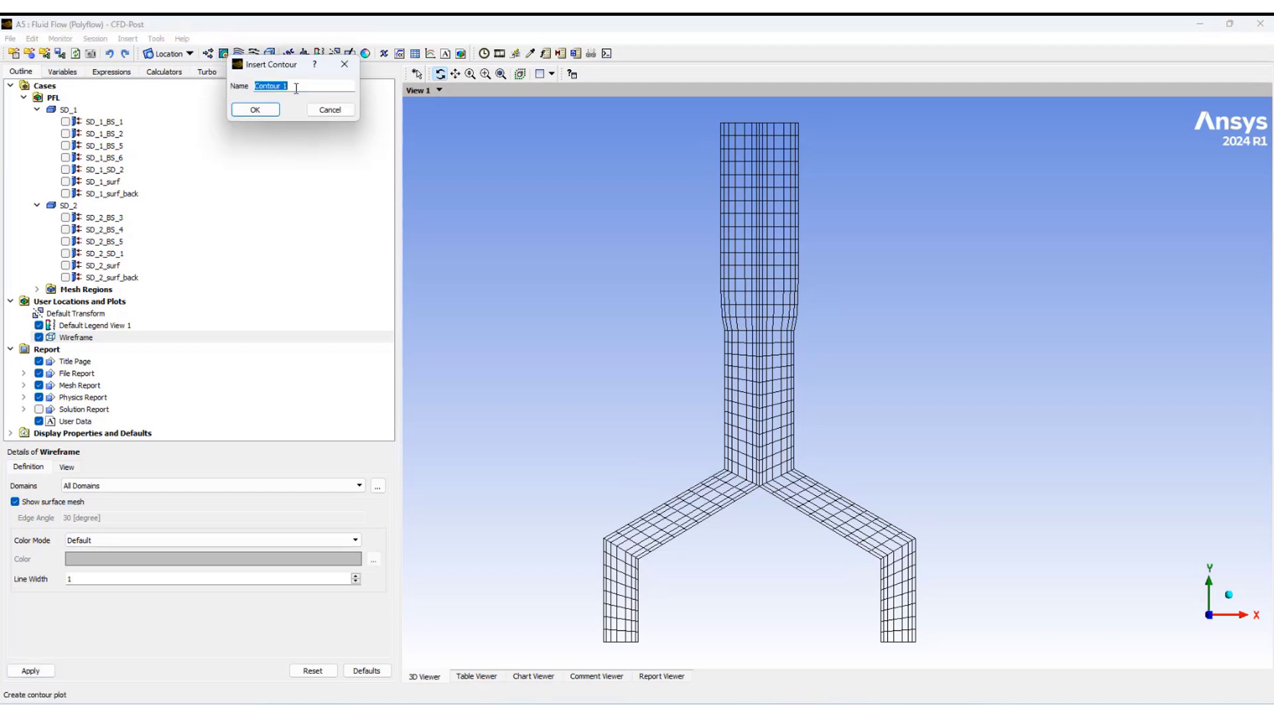
{"action": "type", "text": "pressure"}
{"action": "left_click", "coordinate": [259, 110]}
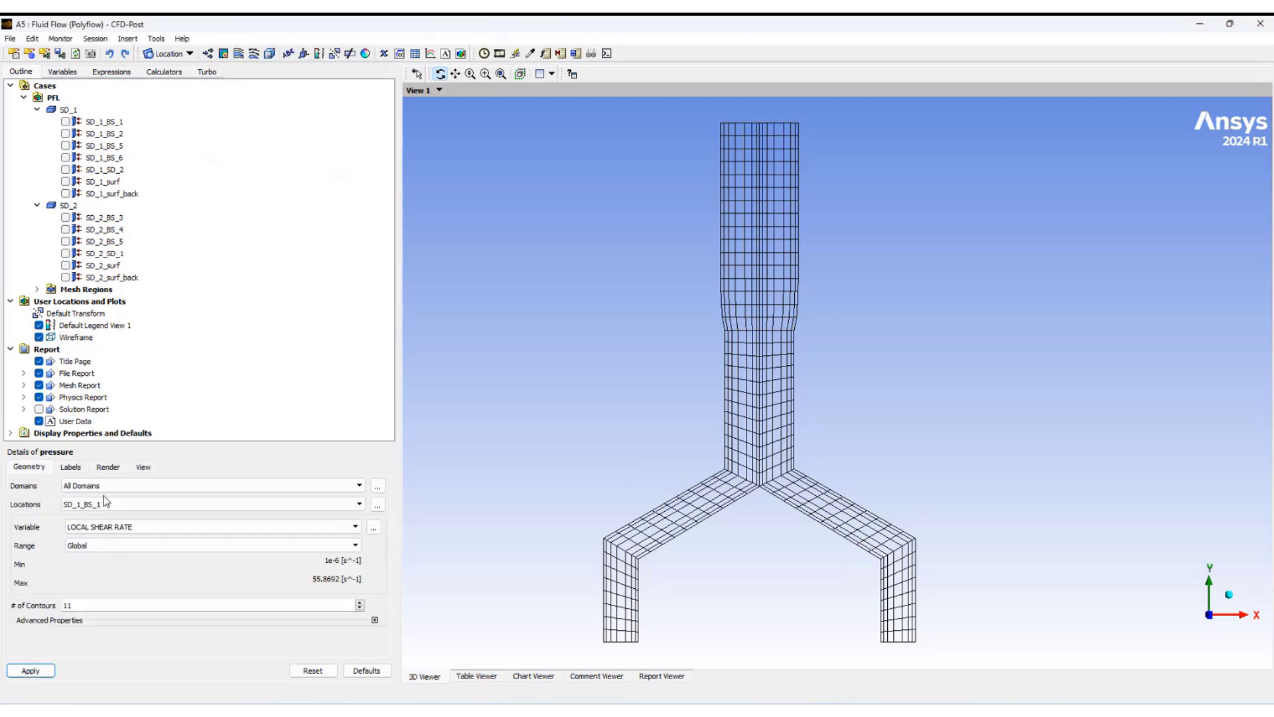
{"action": "left_click", "coordinate": [146, 528]}
{"action": "left_click", "coordinate": [199, 546]}
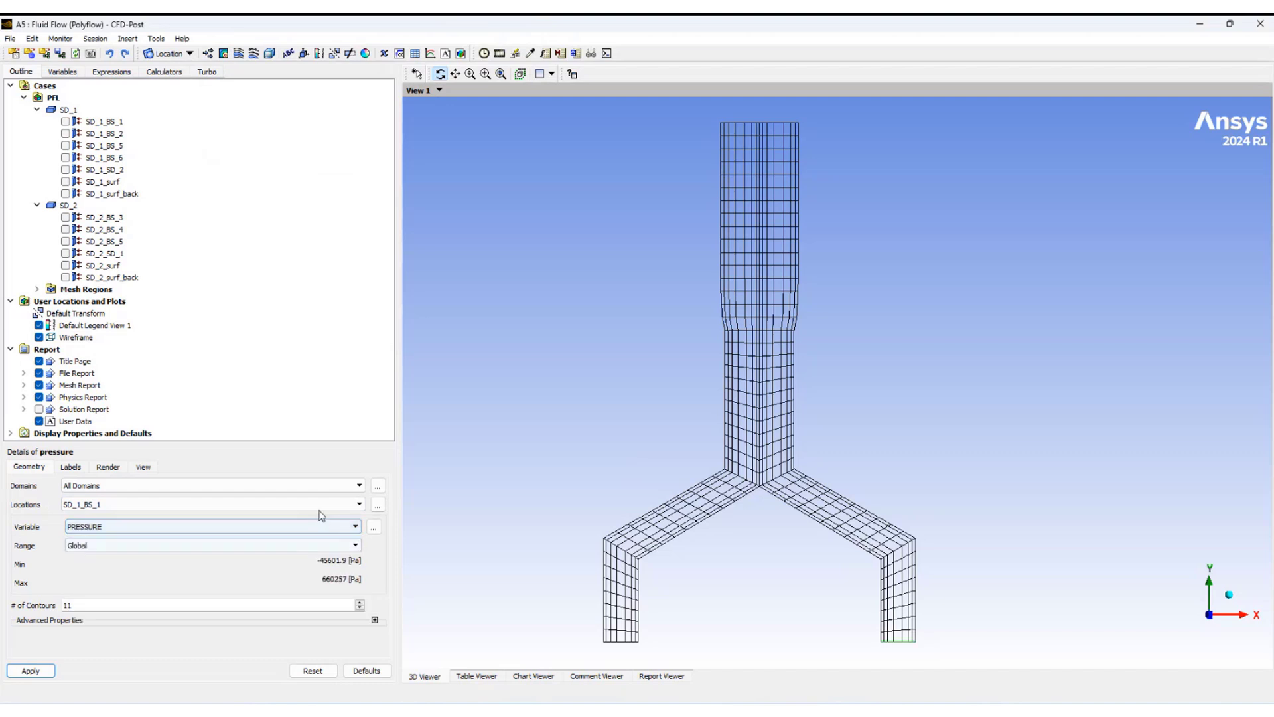
- Set the pressure contour's locations to SD_1_surf and SD_2_surf and apply it
{"action": "left_click", "coordinate": [377, 504]}
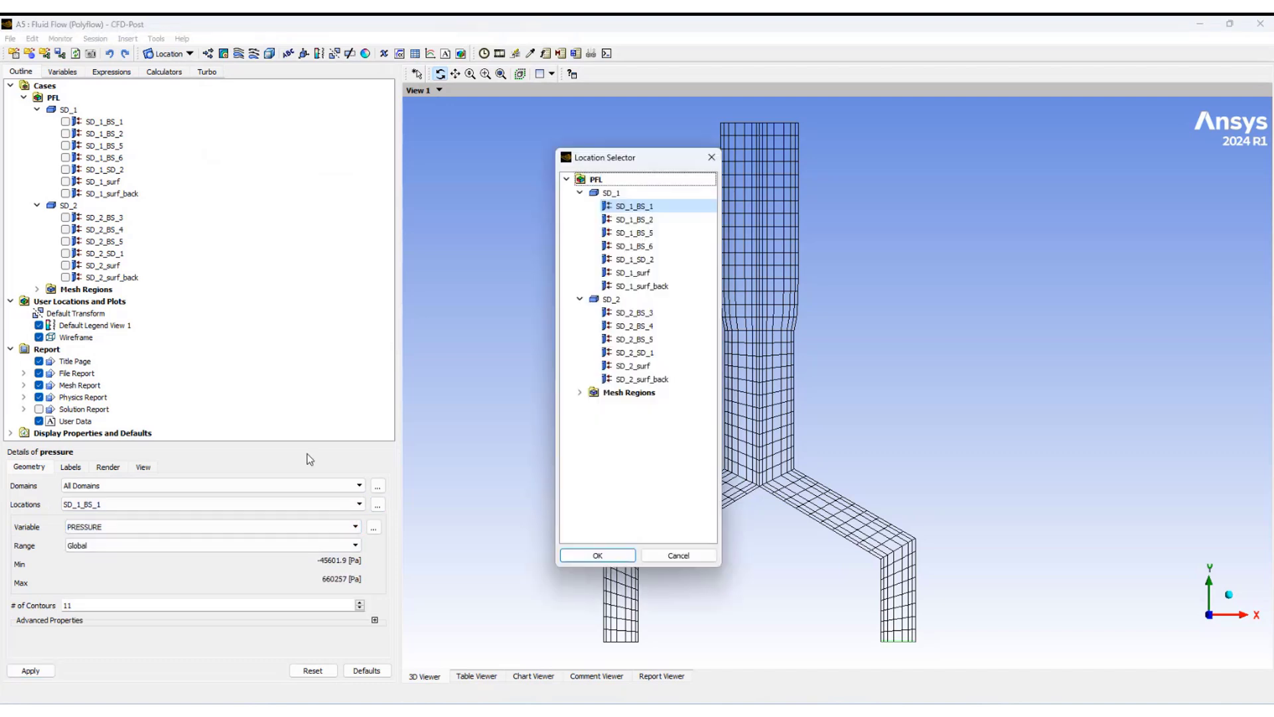
{"action": "left_click", "coordinate": [649, 273]}
{"action": "left_click", "coordinate": [654, 366], "text": "ctrl"}
{"action": "left_click", "coordinate": [597, 556]}
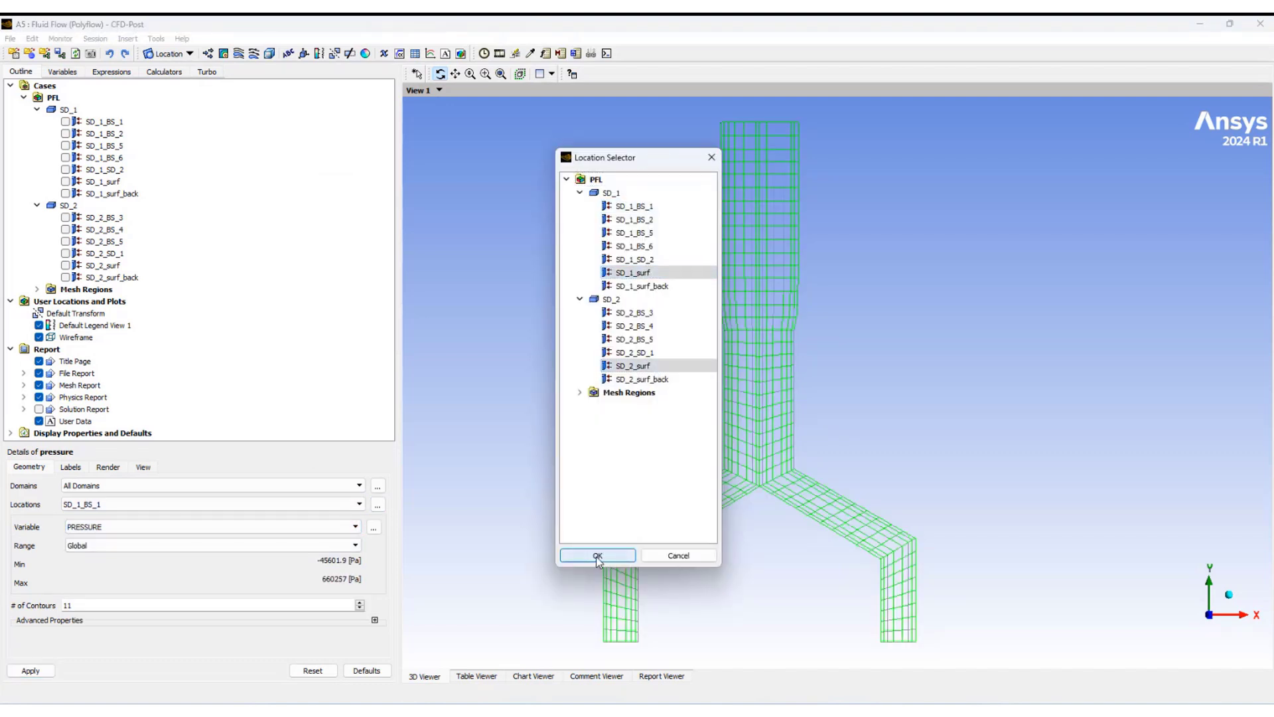
{"action": "left_click", "coordinate": [34, 670]}
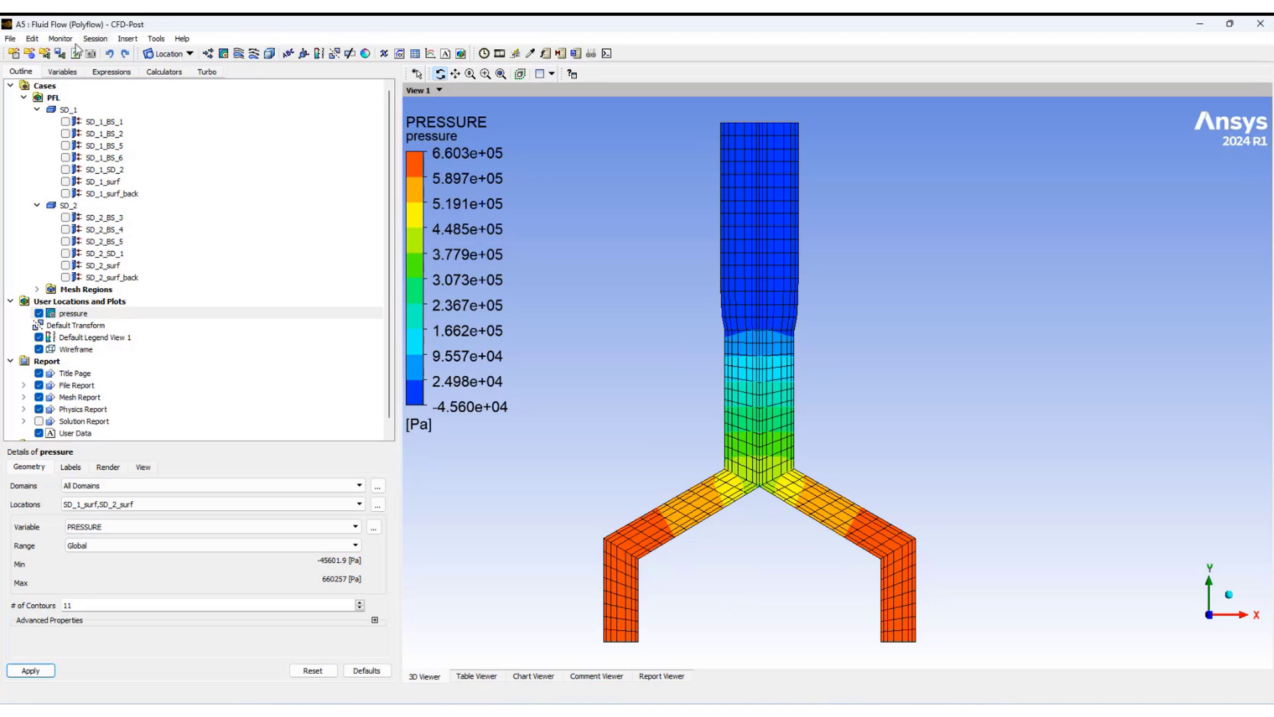
- Insert a text object named Polyflow Results with the text string "Polyflow results" and apply it
{"action": "left_click", "coordinate": [130, 40]}
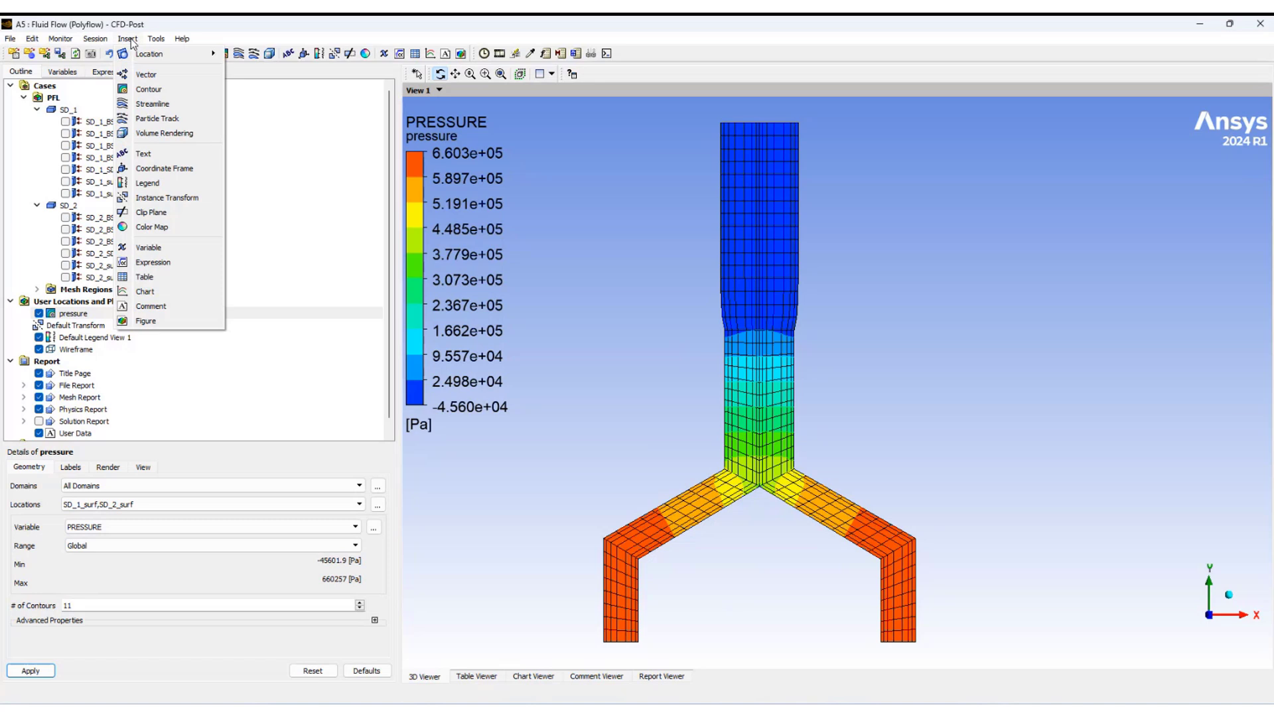
{"action": "left_click", "coordinate": [143, 153]}
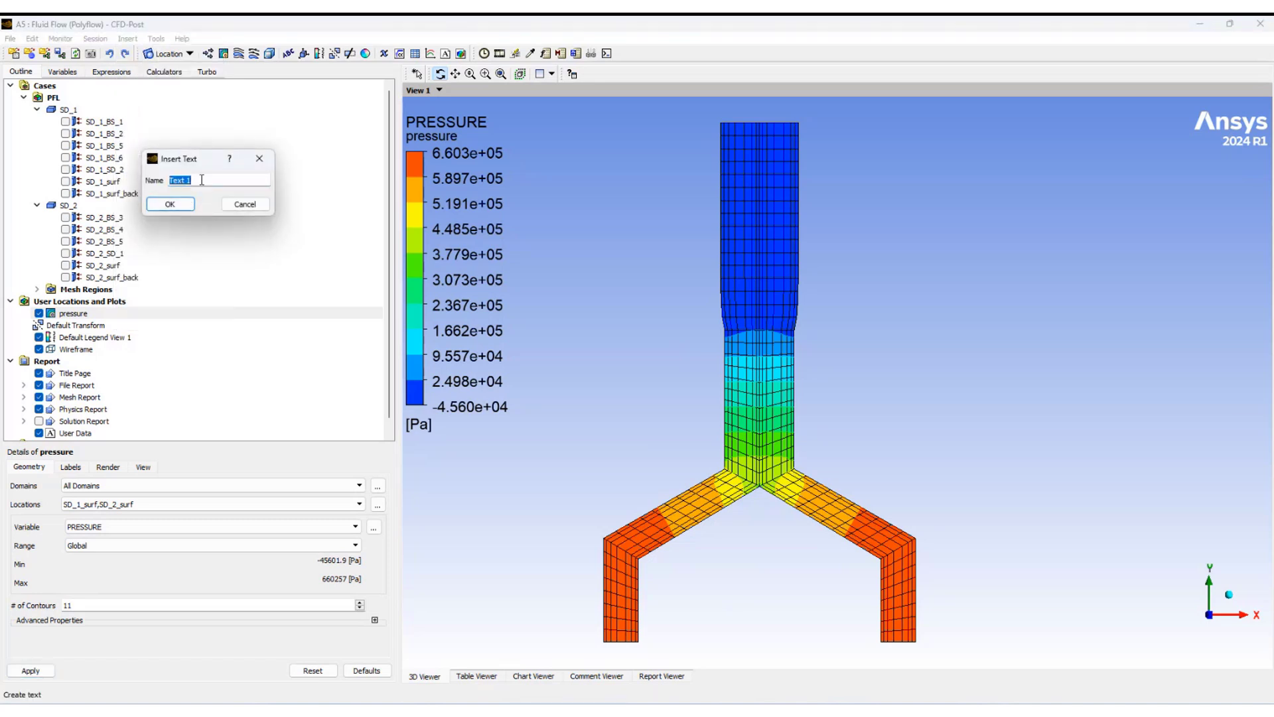
{"action": "type", "text": "Polyflow Results"}
{"action": "left_click", "coordinate": [178, 199]}
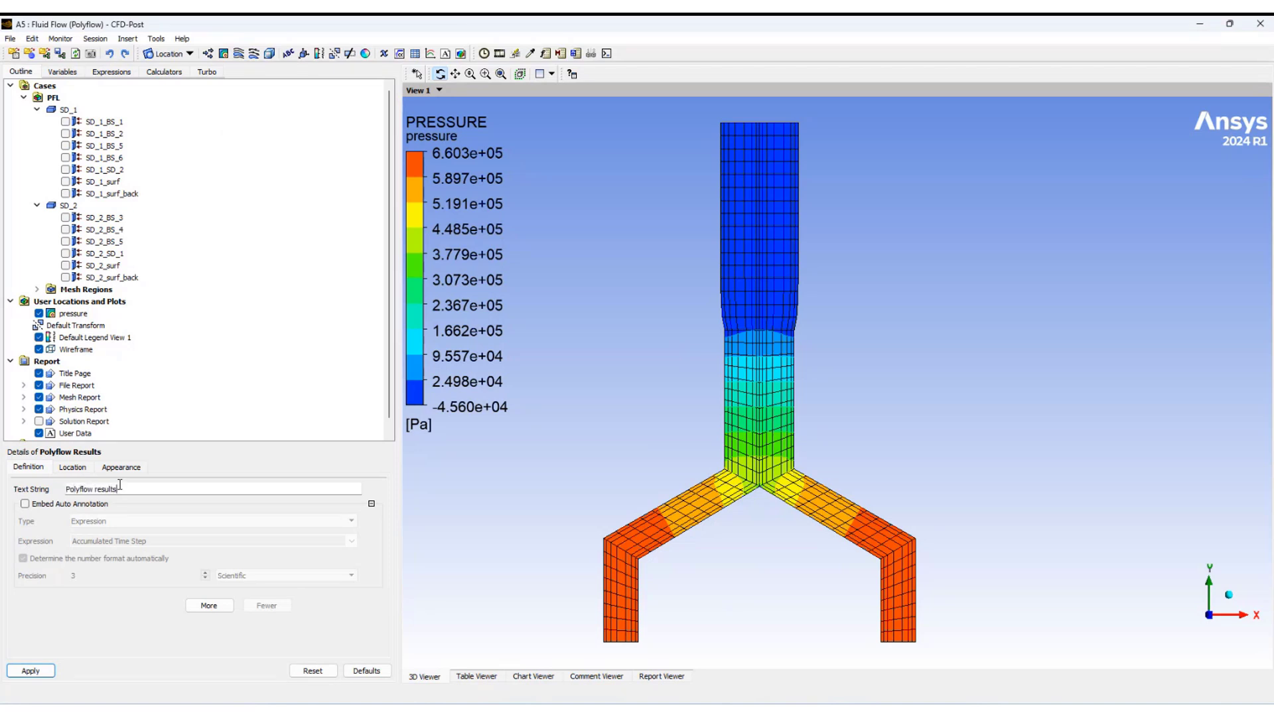
{"action": "left_click", "coordinate": [31, 670]}
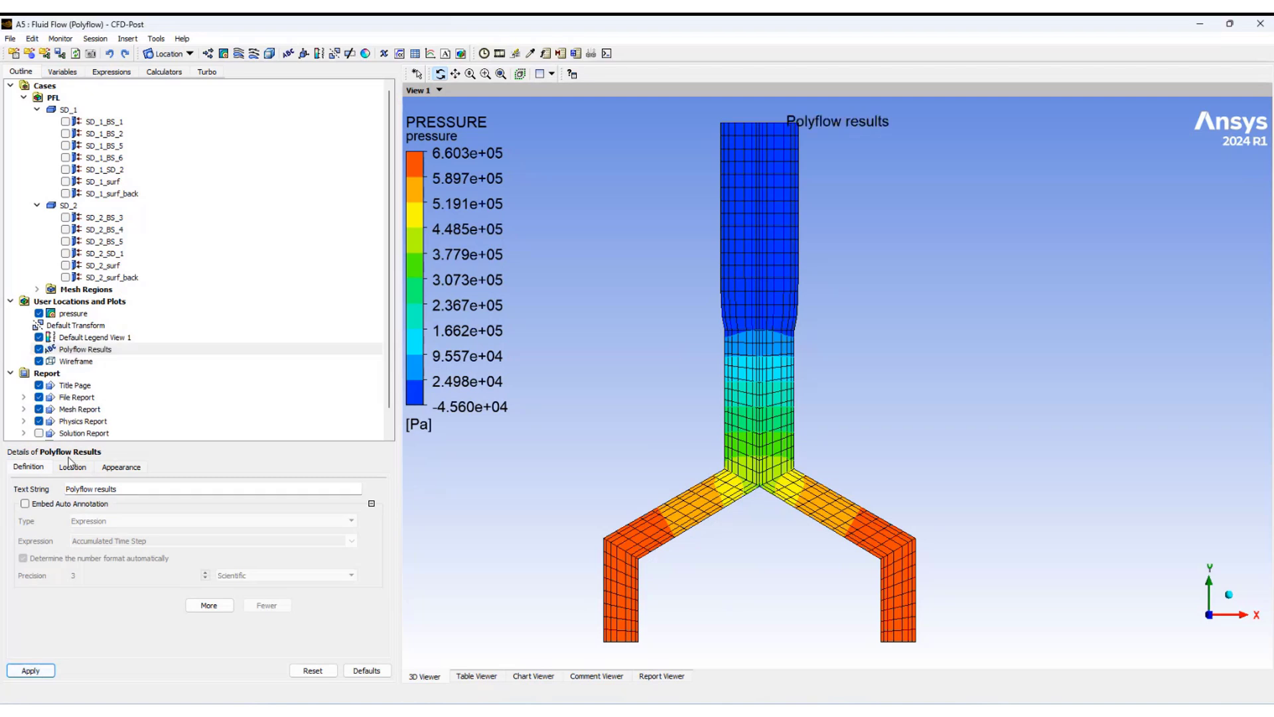
- Raise the Polyflow results text by setting its vertical position to 0.977 and apply the change
{"action": "left_click", "coordinate": [113, 468]}
{"action": "left_click", "coordinate": [73, 469]}
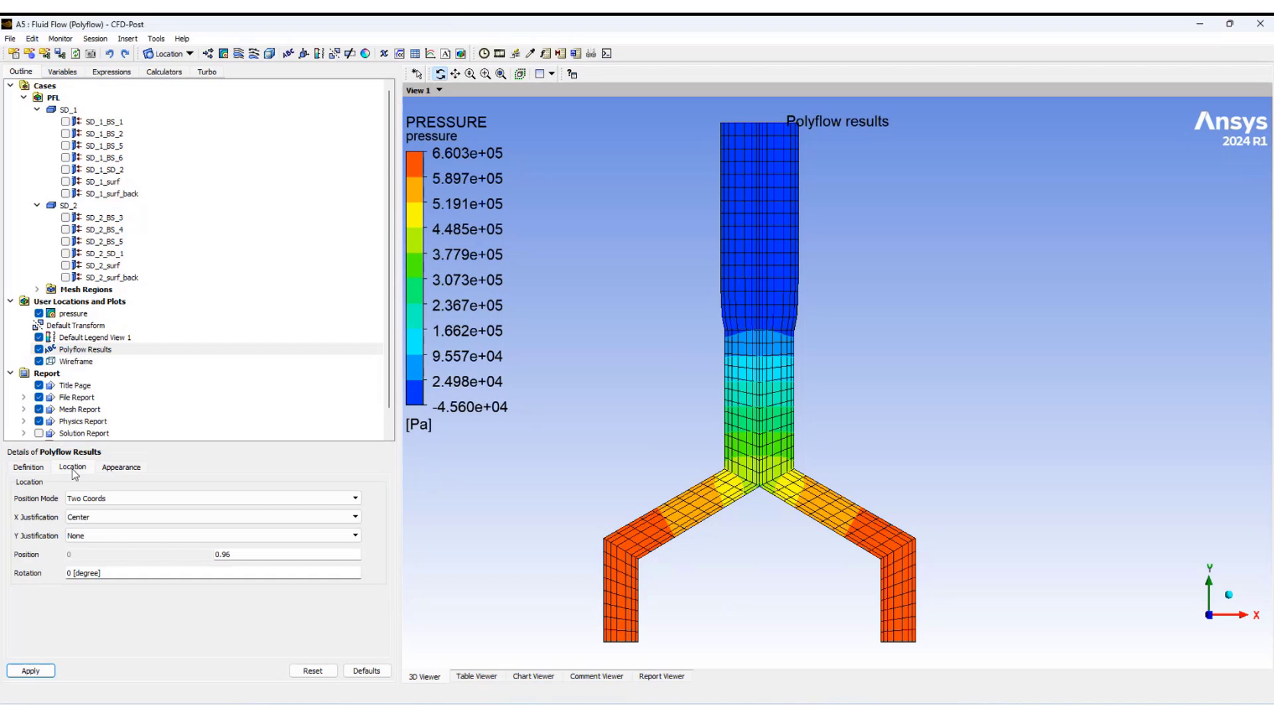
{"action": "left_click", "coordinate": [238, 555]}
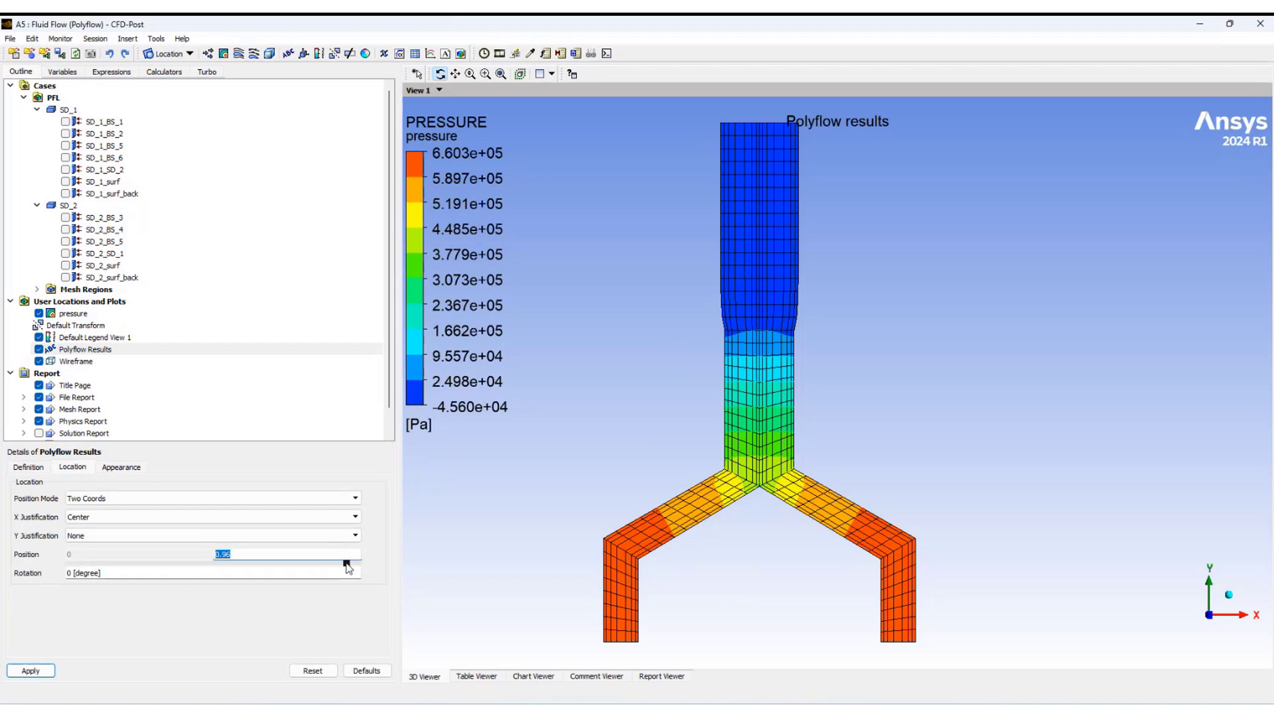
{"action": "left_click_drag", "start_coordinate": [347, 566], "coordinate": [351, 566]}
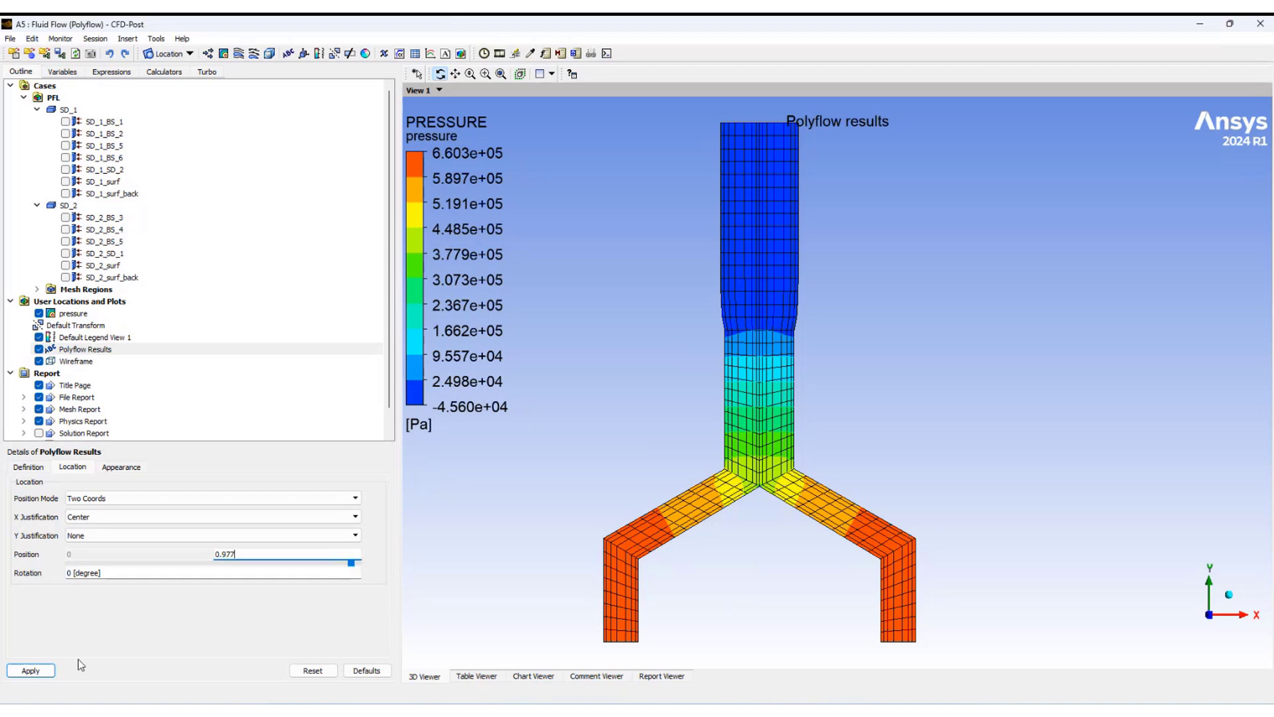
{"action": "left_click", "coordinate": [26, 671]}
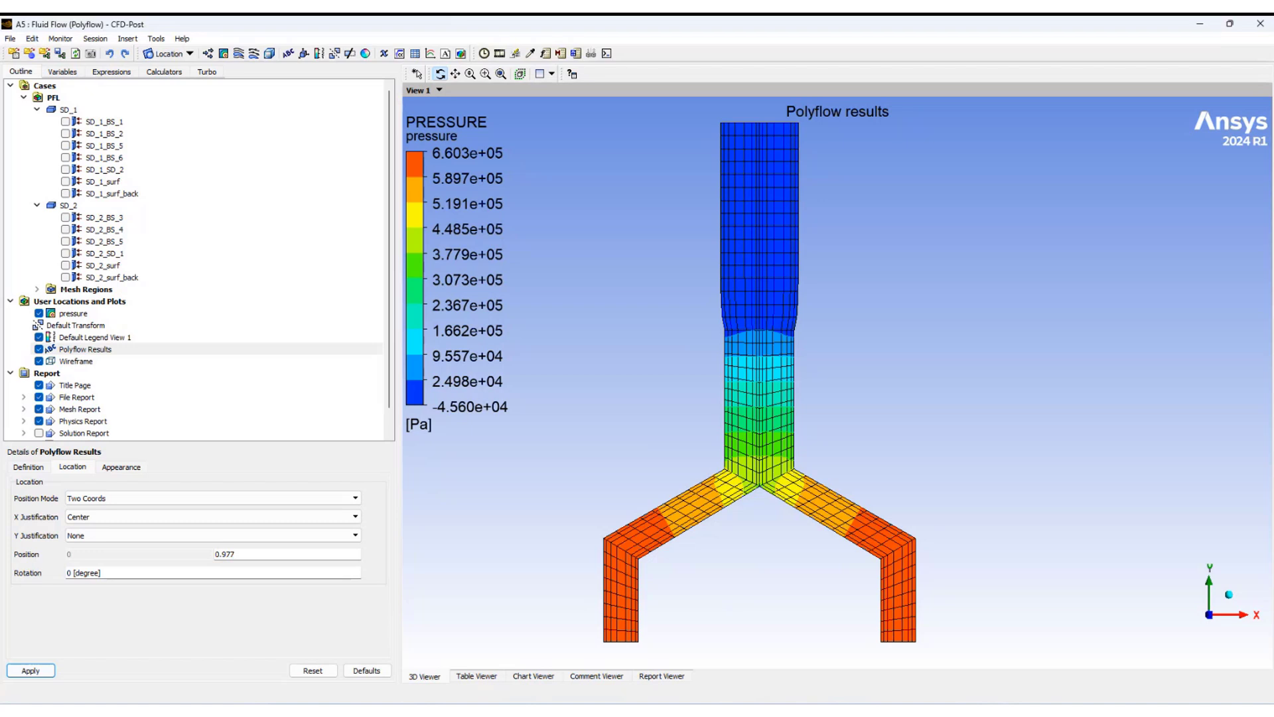
- Duplicate the pressure contour under the name velocities
{"action": "right_click", "coordinate": [71, 315]}
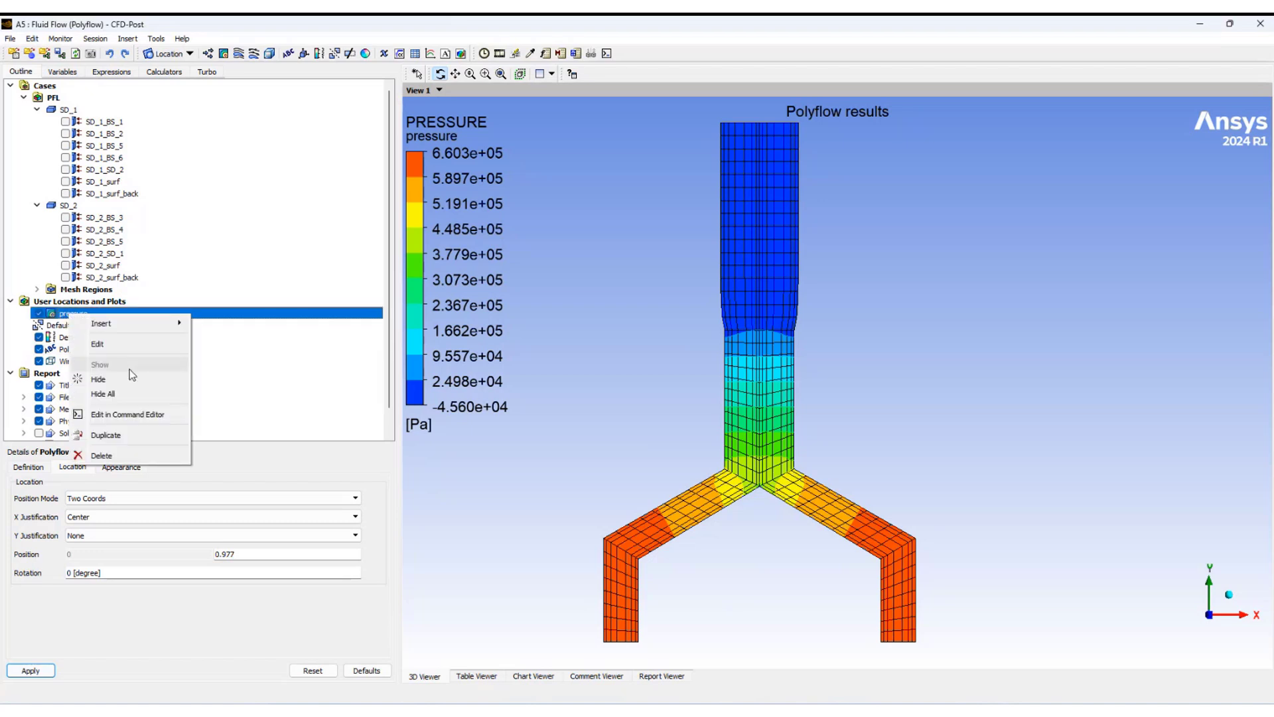
{"action": "left_click", "coordinate": [103, 436]}
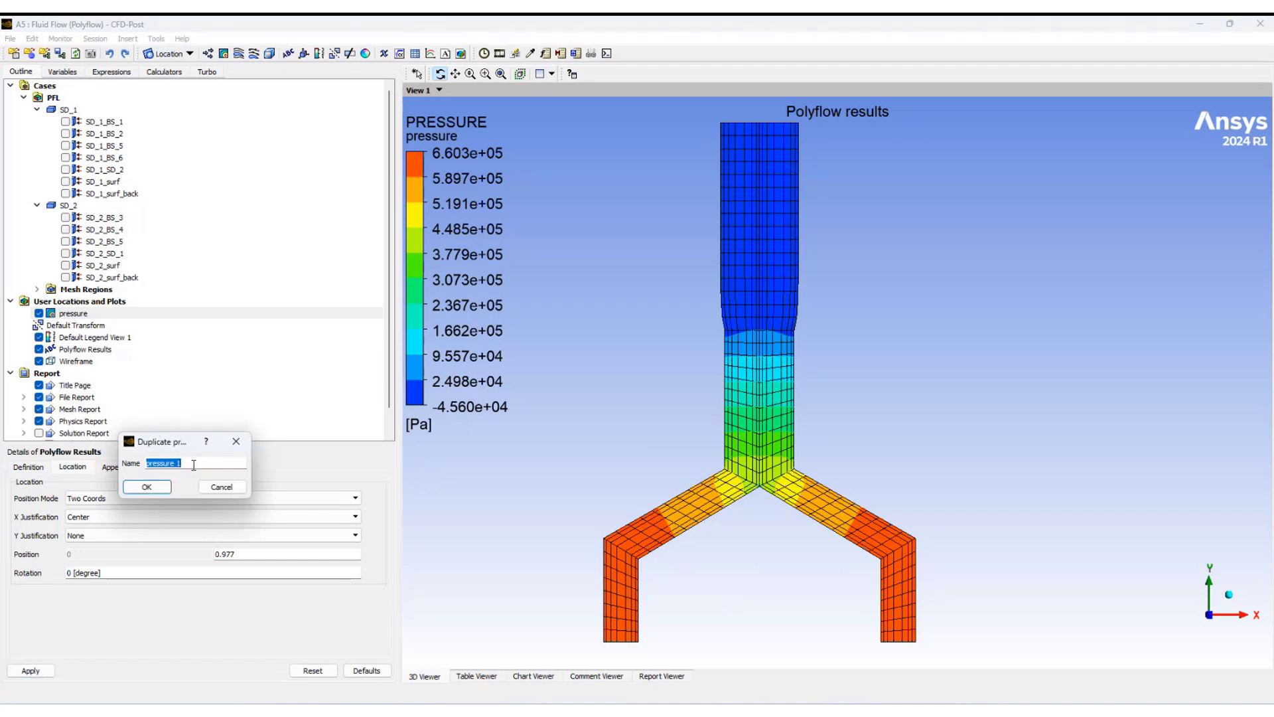
{"action": "type", "text": "velocities"}
{"action": "left_click", "coordinate": [147, 487]}
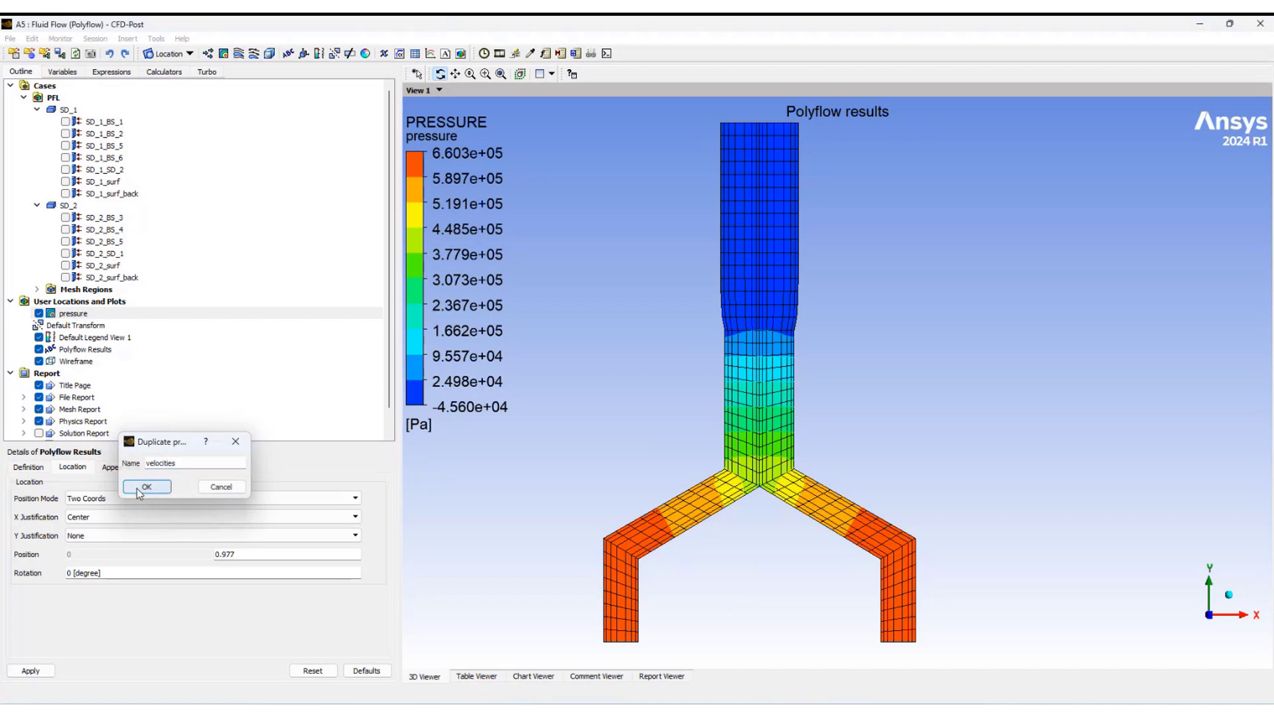
- Set the velocities contour's variable to VELOCITIES, apply it, and hide the pressure contour
{"action": "left_click", "coordinate": [75, 325]}
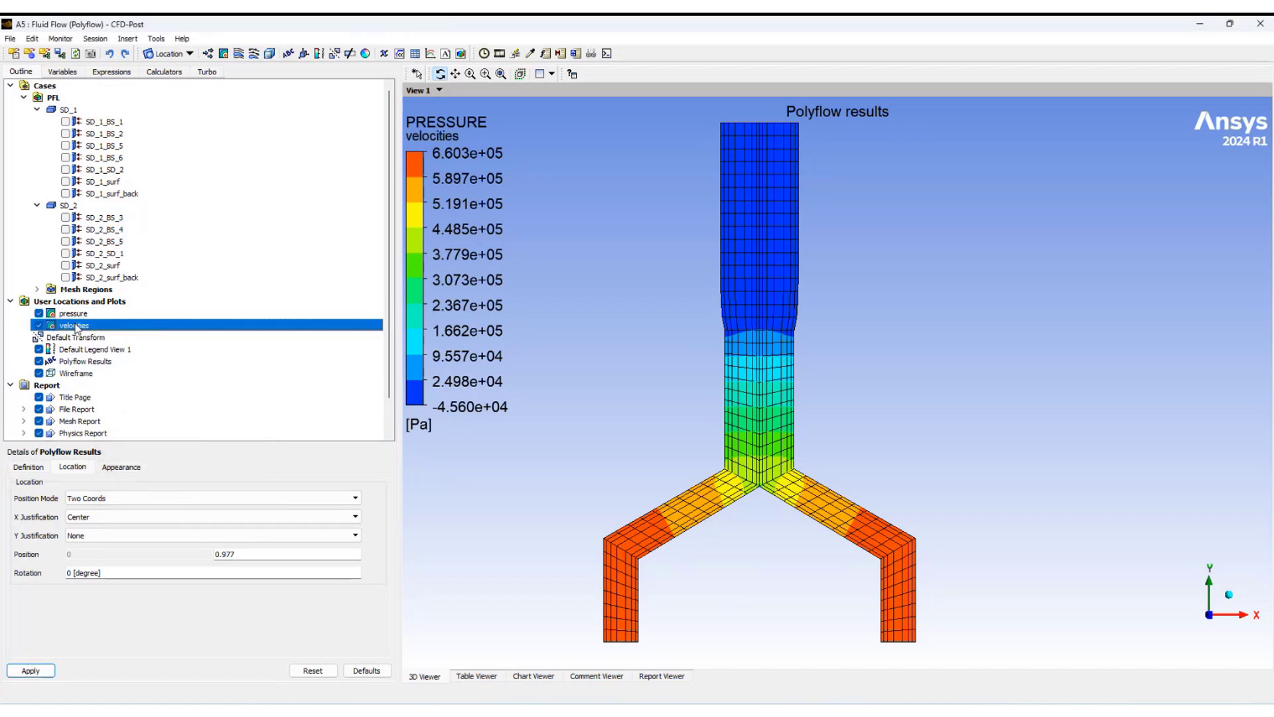
{"action": "left_click", "coordinate": [374, 528]}
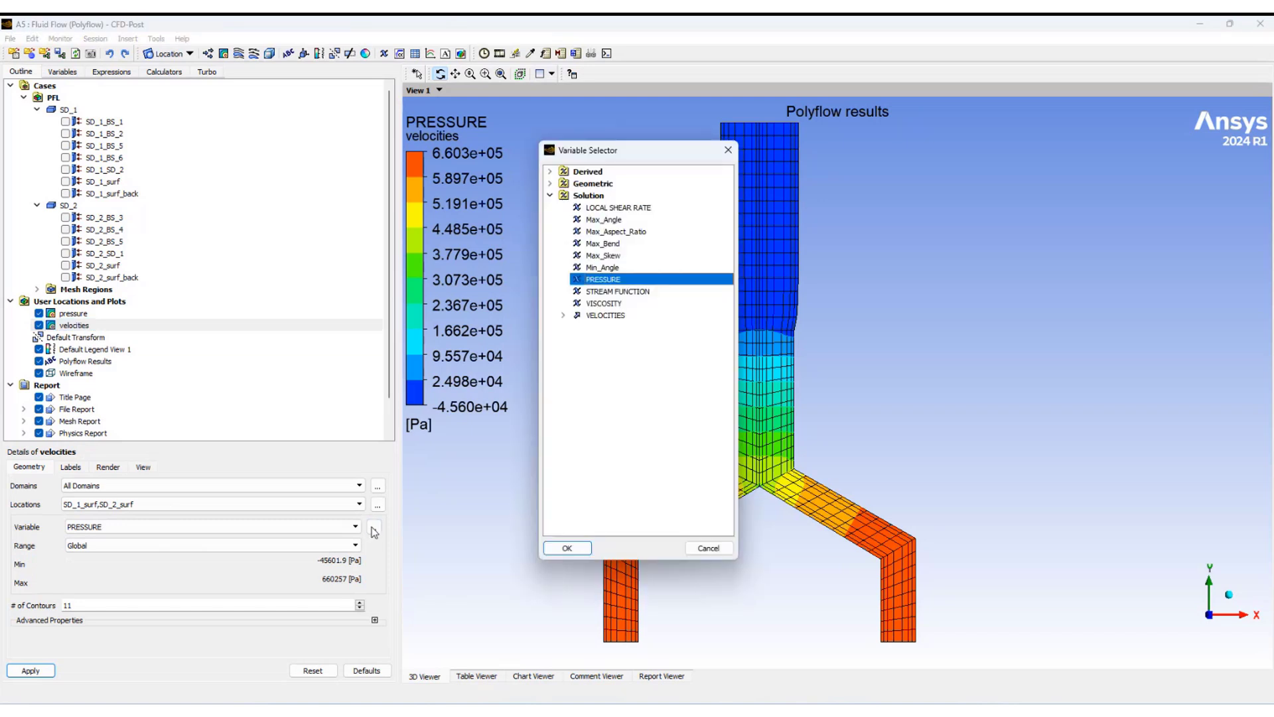
{"action": "left_click", "coordinate": [601, 315]}
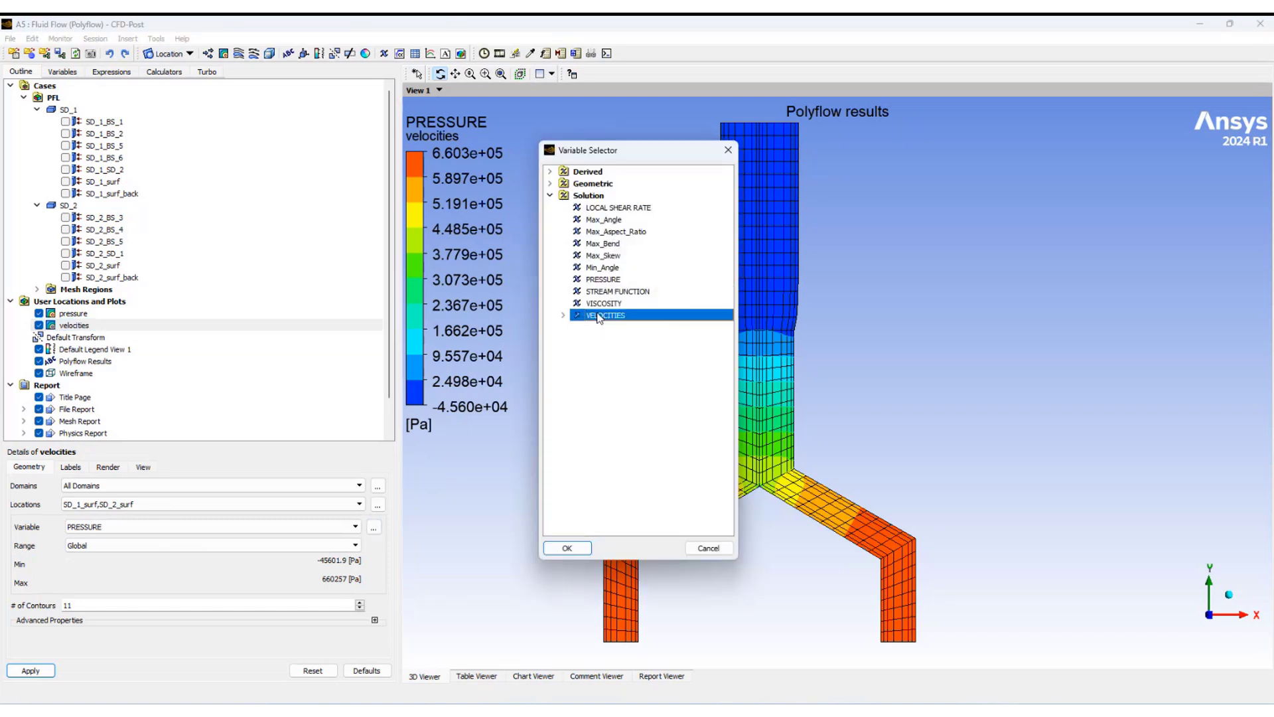
{"action": "left_click", "coordinate": [561, 550]}
{"action": "left_click", "coordinate": [31, 670]}
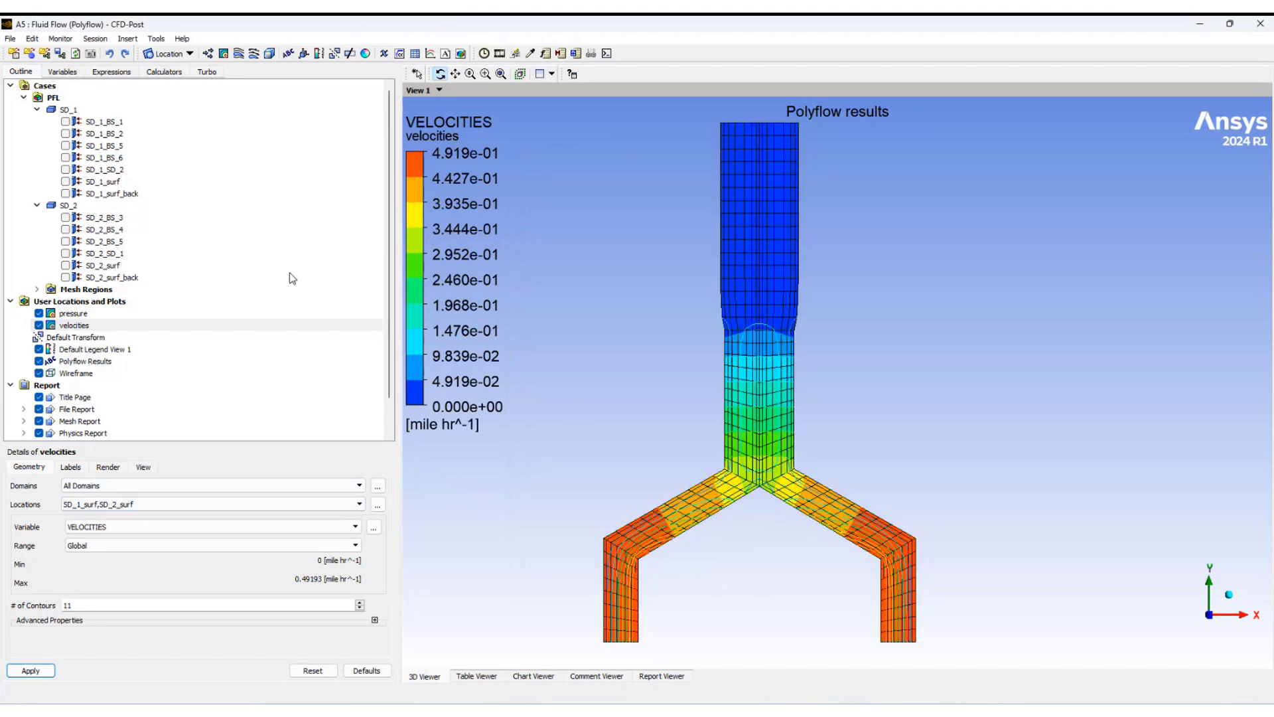
{"action": "left_click", "coordinate": [38, 313]}
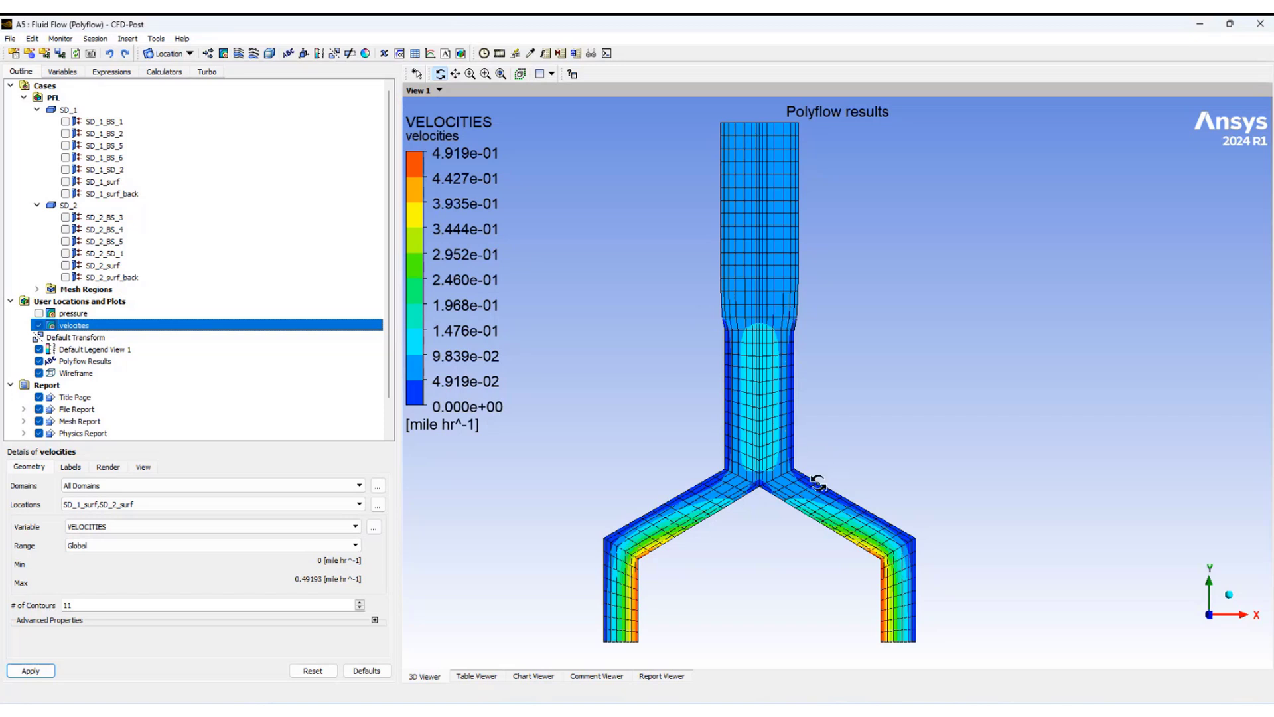
- Hide the velocities contour and insert a vector plot with the default name
{"action": "left_click", "coordinate": [38, 325]}
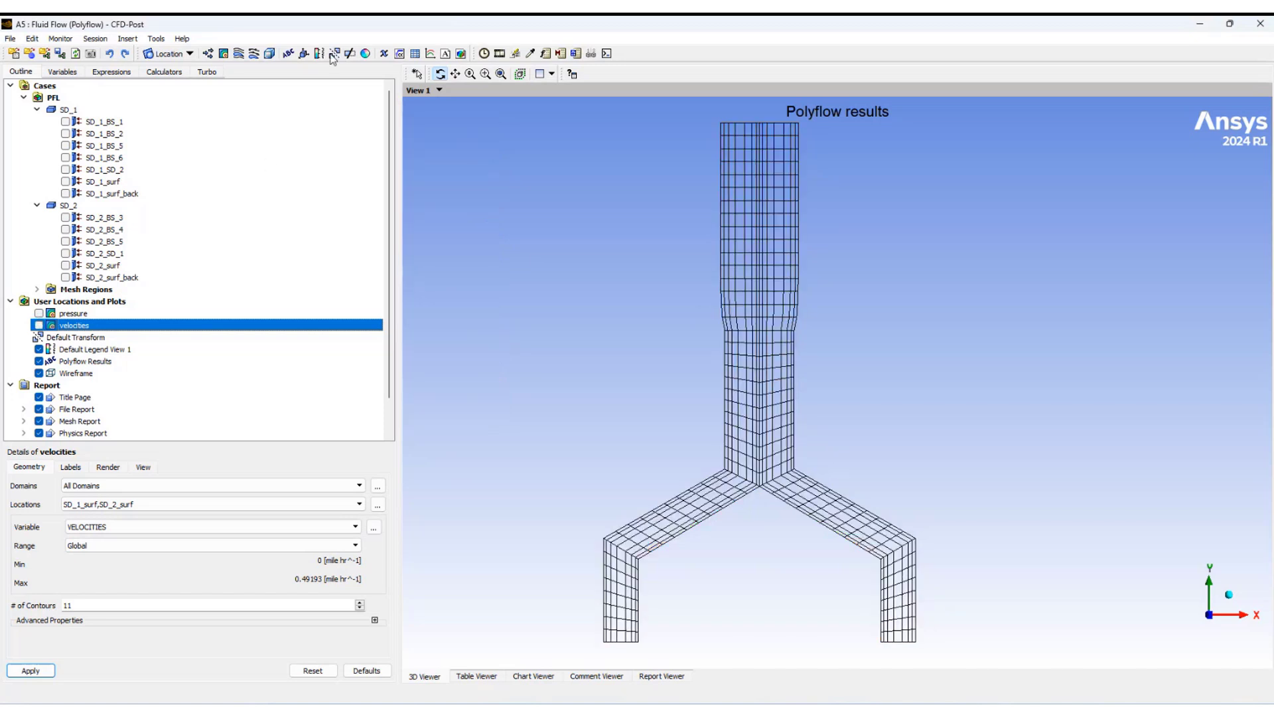
{"action": "left_click", "coordinate": [208, 53]}
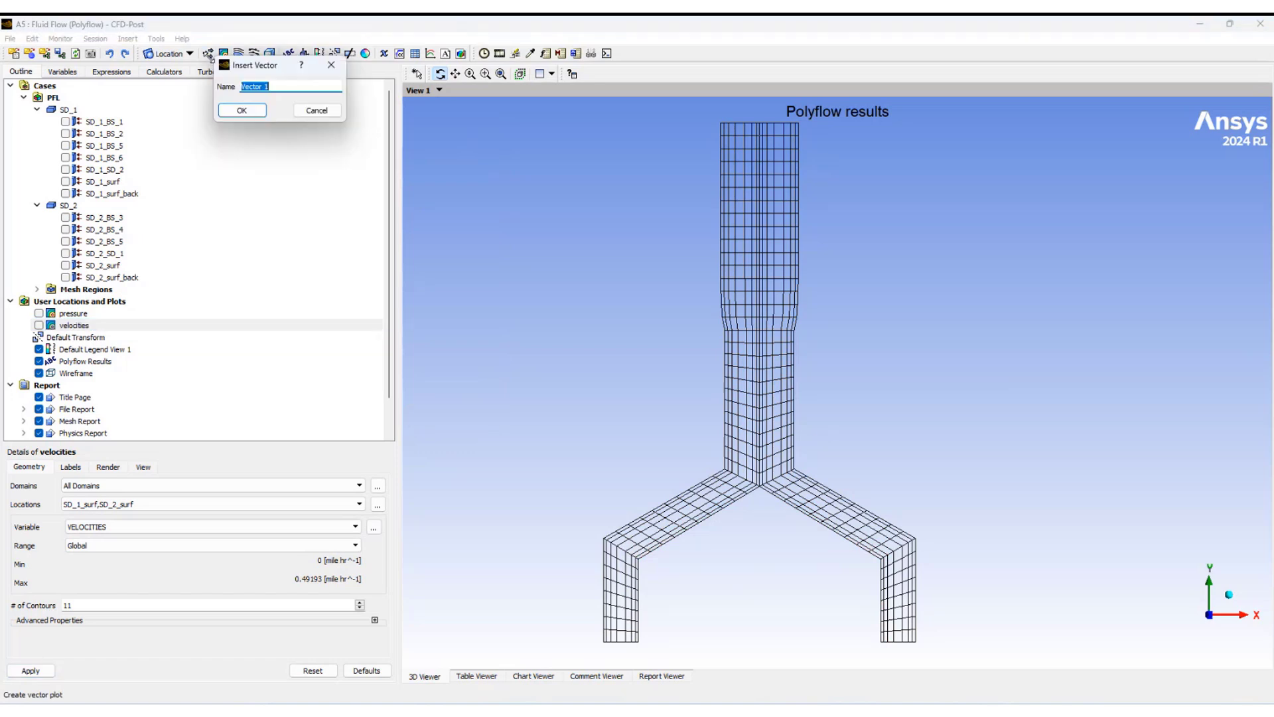
{"action": "left_click", "coordinate": [247, 109]}
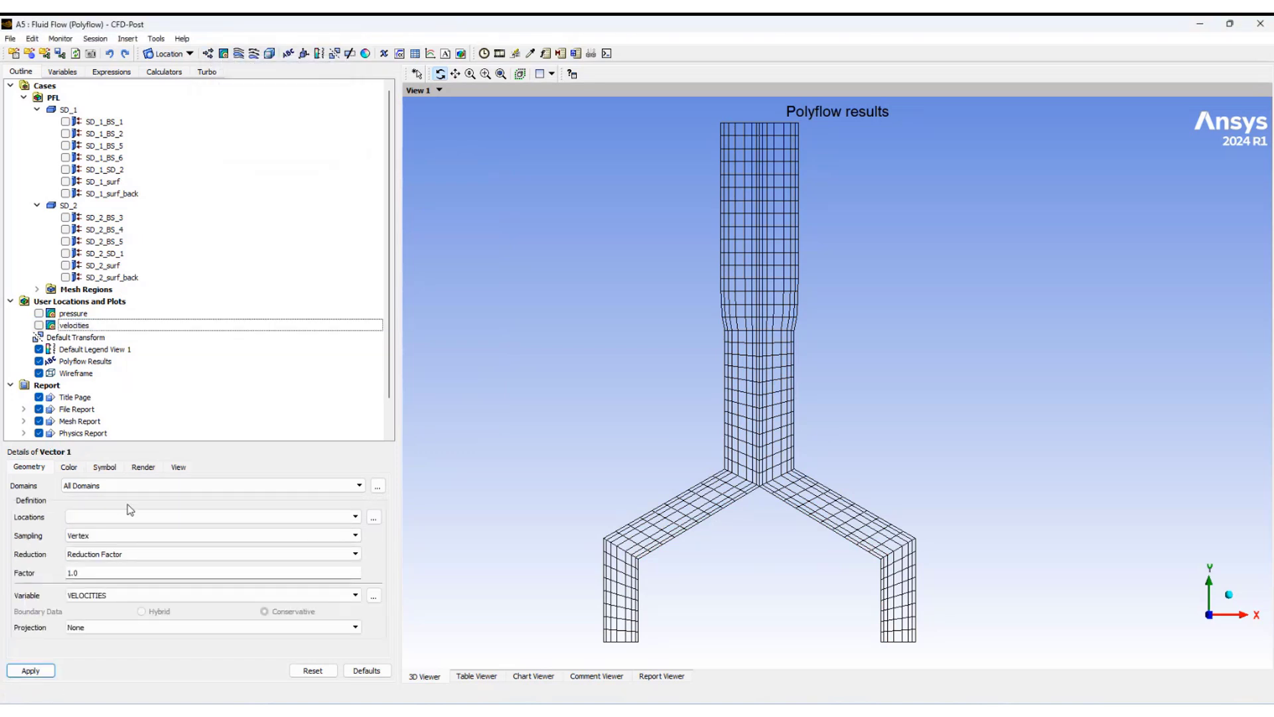
- Set the vector plot's locations to SD_1_surf and SD_2_surf and apply it with the VELOCITIES variable
{"action": "left_click", "coordinate": [374, 517]}
{"action": "left_click", "coordinate": [647, 273]}
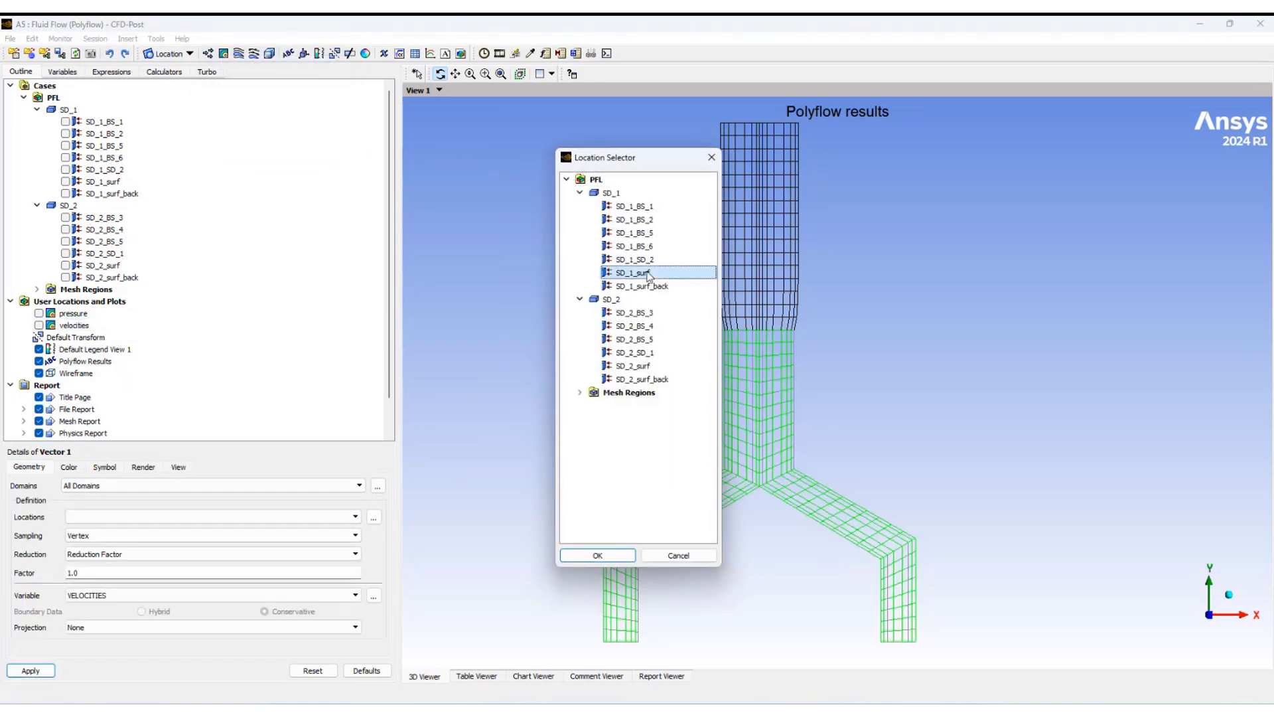
{"action": "left_click", "coordinate": [637, 366], "text": "ctrl"}
{"action": "left_click", "coordinate": [598, 555]}
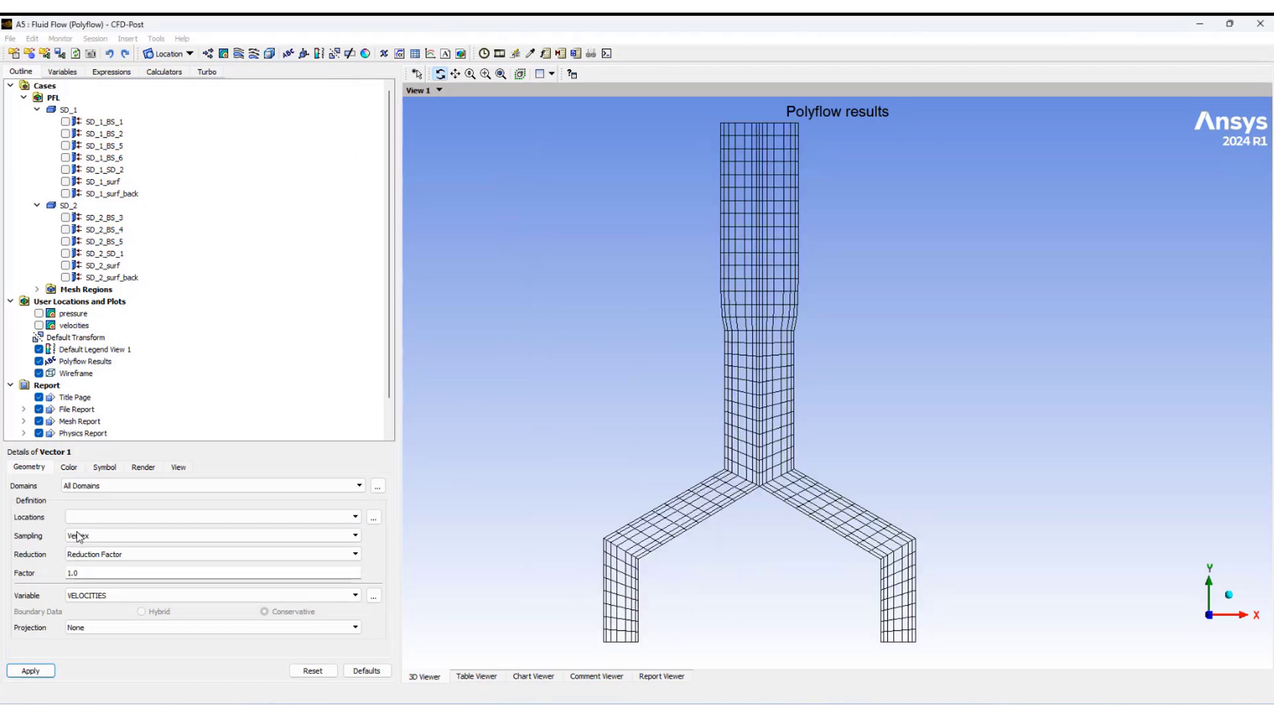
{"action": "left_click", "coordinate": [373, 517]}
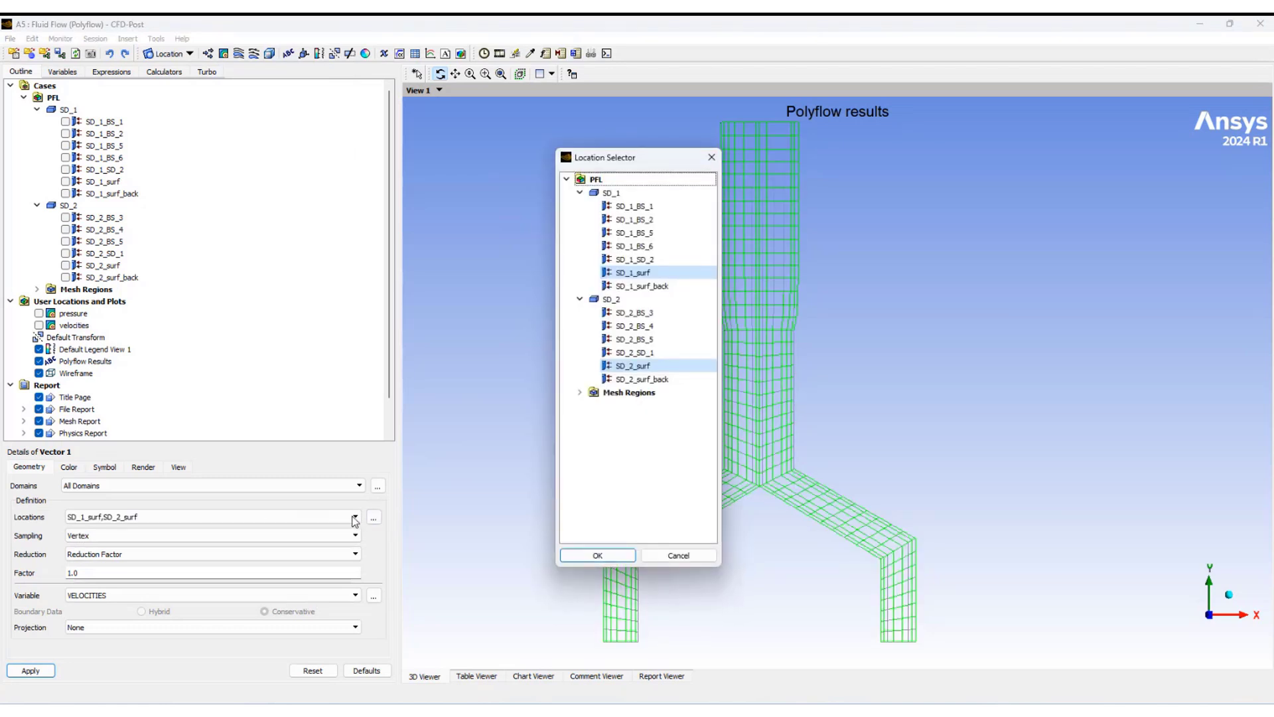
{"action": "left_click", "coordinate": [569, 555]}
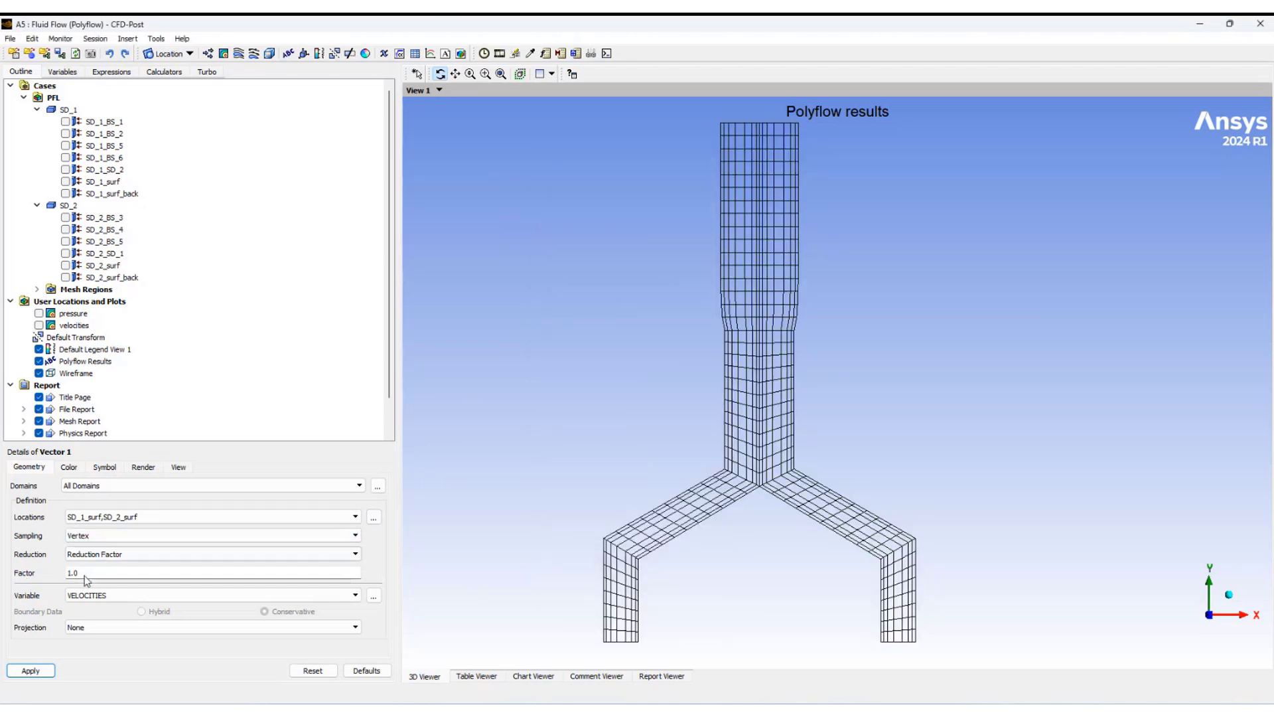
{"action": "left_click", "coordinate": [26, 671]}
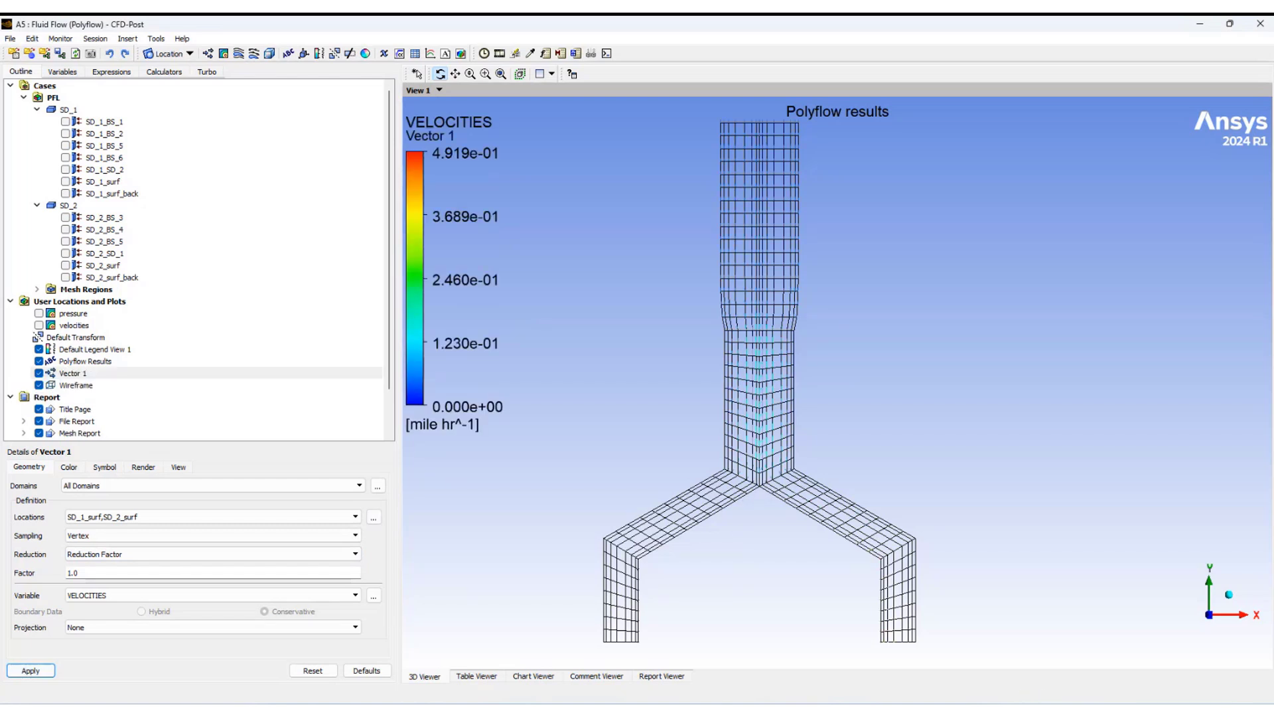
- Change the vector symbol to Arrow3D with a symbol size of 3 and apply it
{"action": "left_click", "coordinate": [107, 468]}
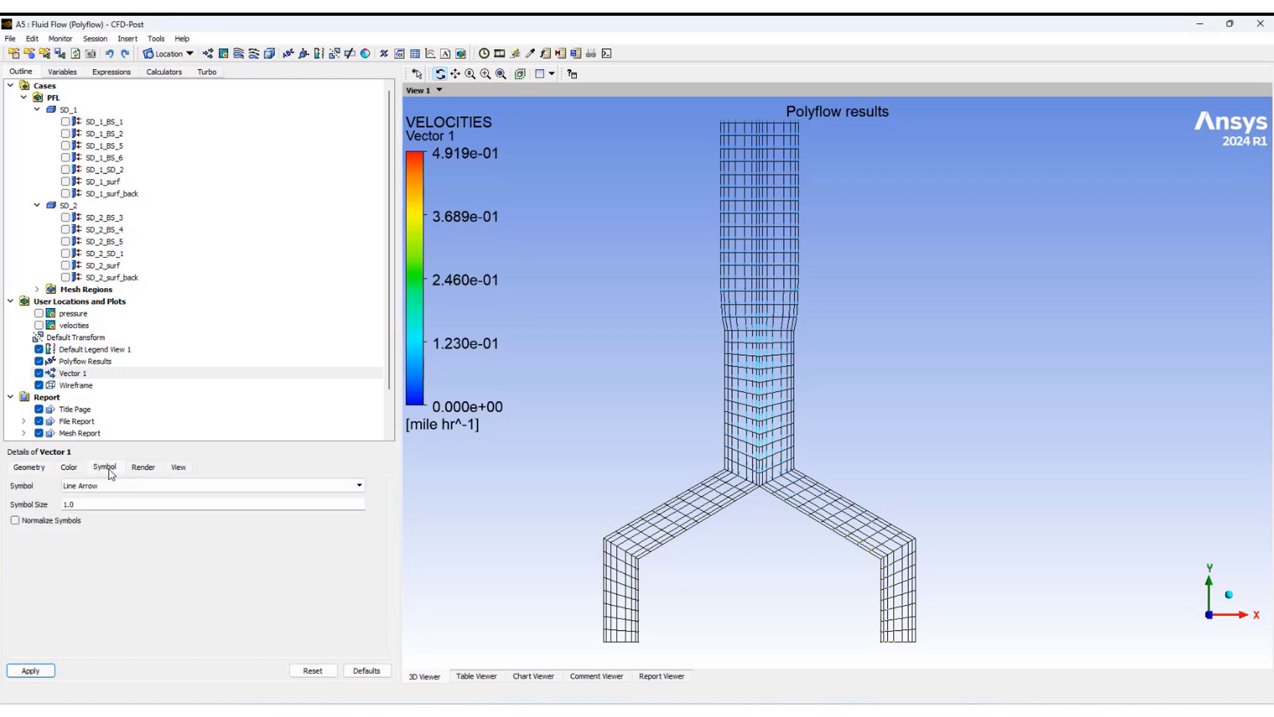
{"action": "left_click", "coordinate": [109, 487]}
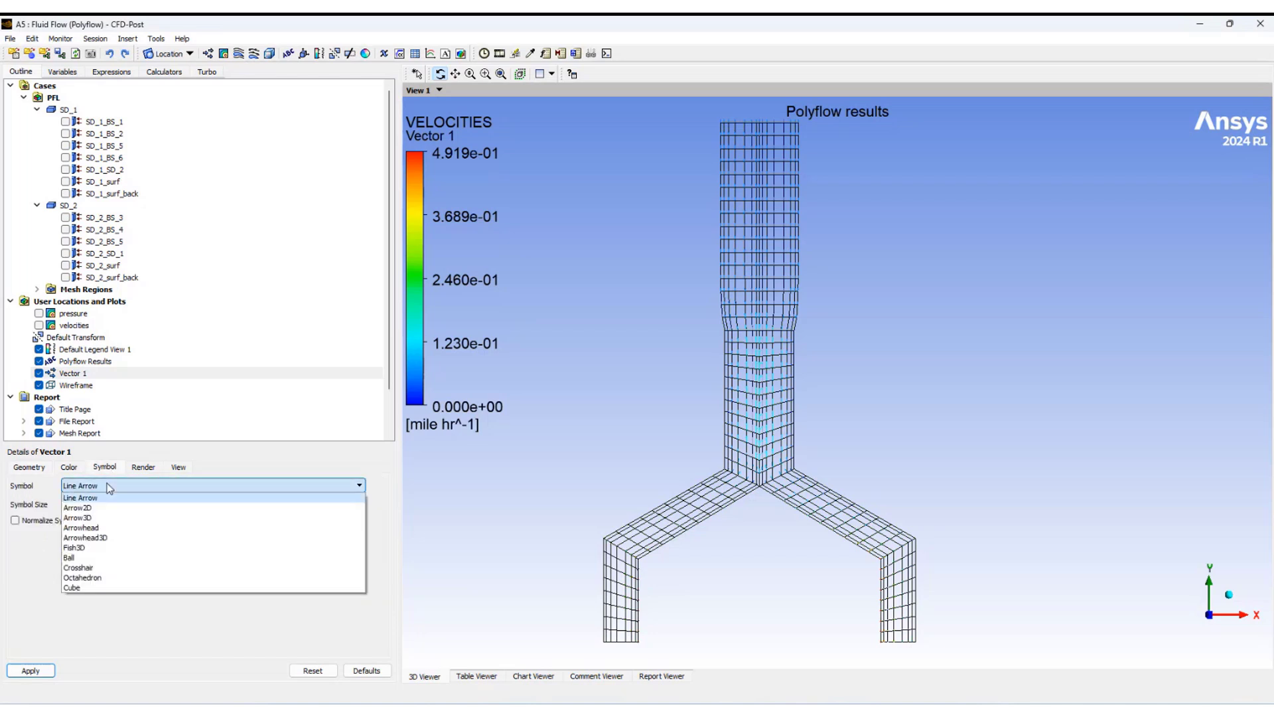
{"action": "left_click", "coordinate": [85, 521]}
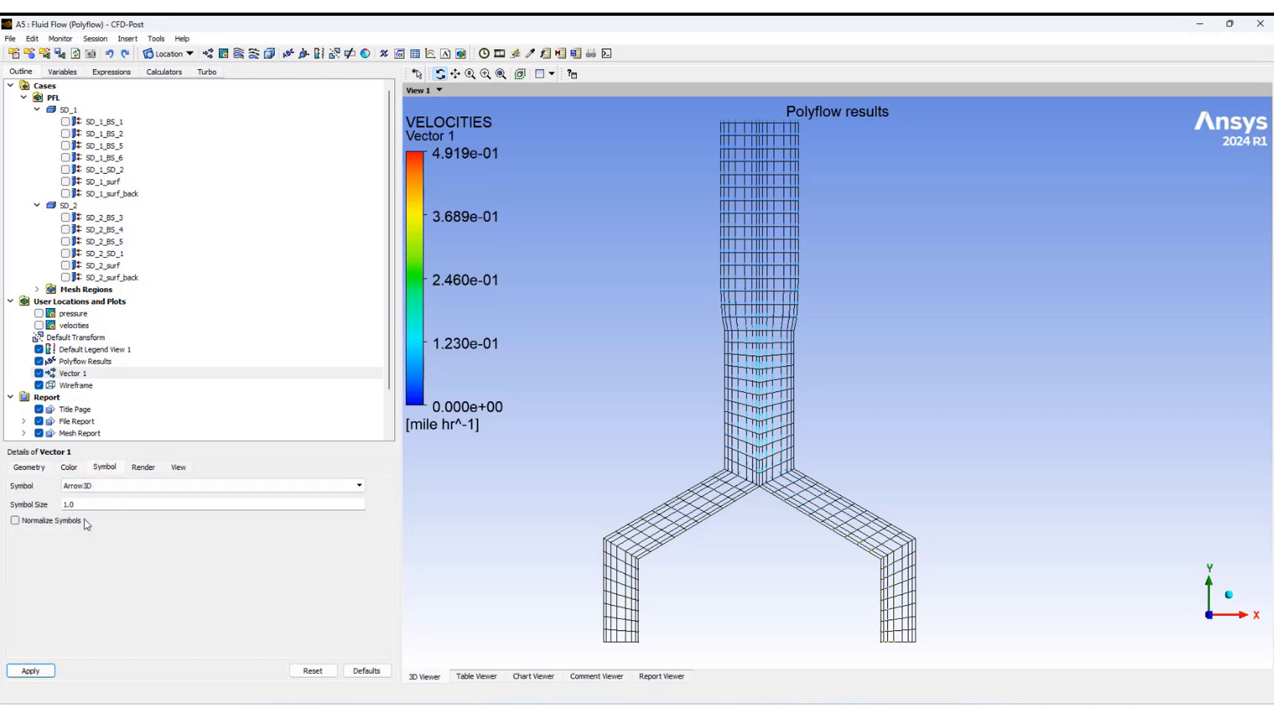
{"action": "double_click", "coordinate": [78, 506]}
{"action": "left_click", "coordinate": [31, 671]}
{"action": "left_click_drag", "start_coordinate": [696, 503], "coordinate": [637, 535]}
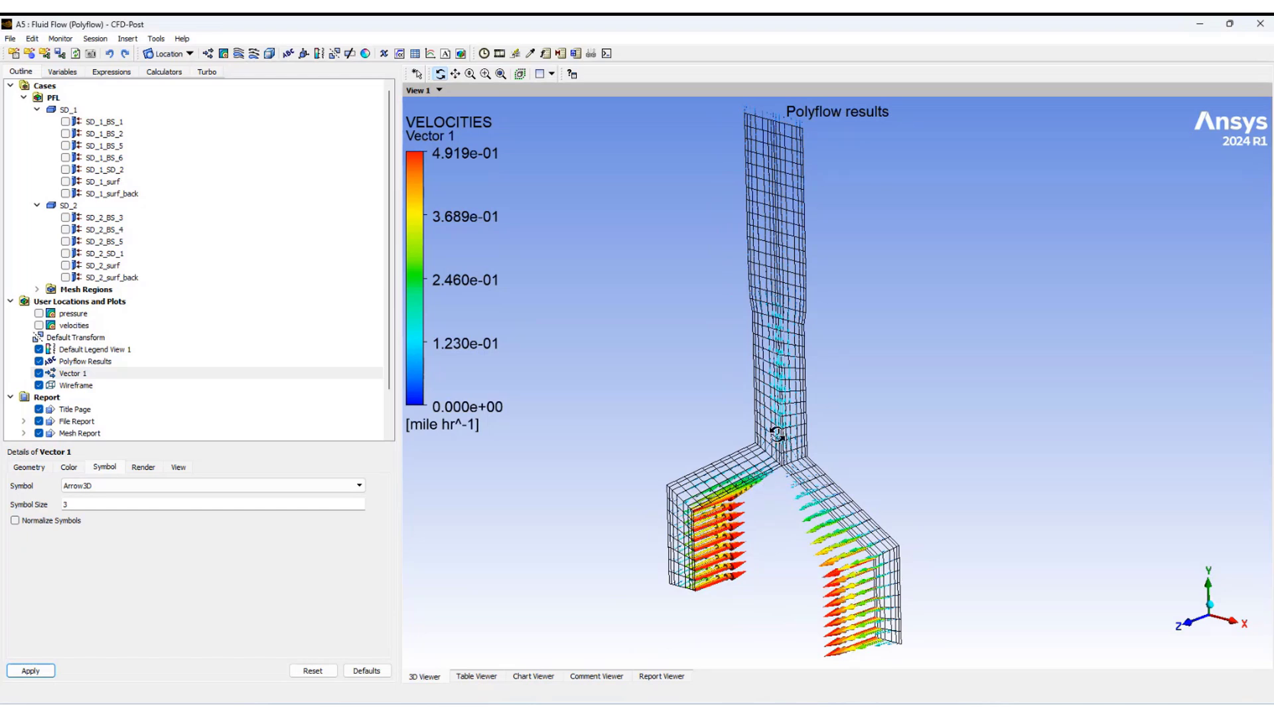
{"action": "left_click_drag", "start_coordinate": [731, 459], "coordinate": [806, 405]}
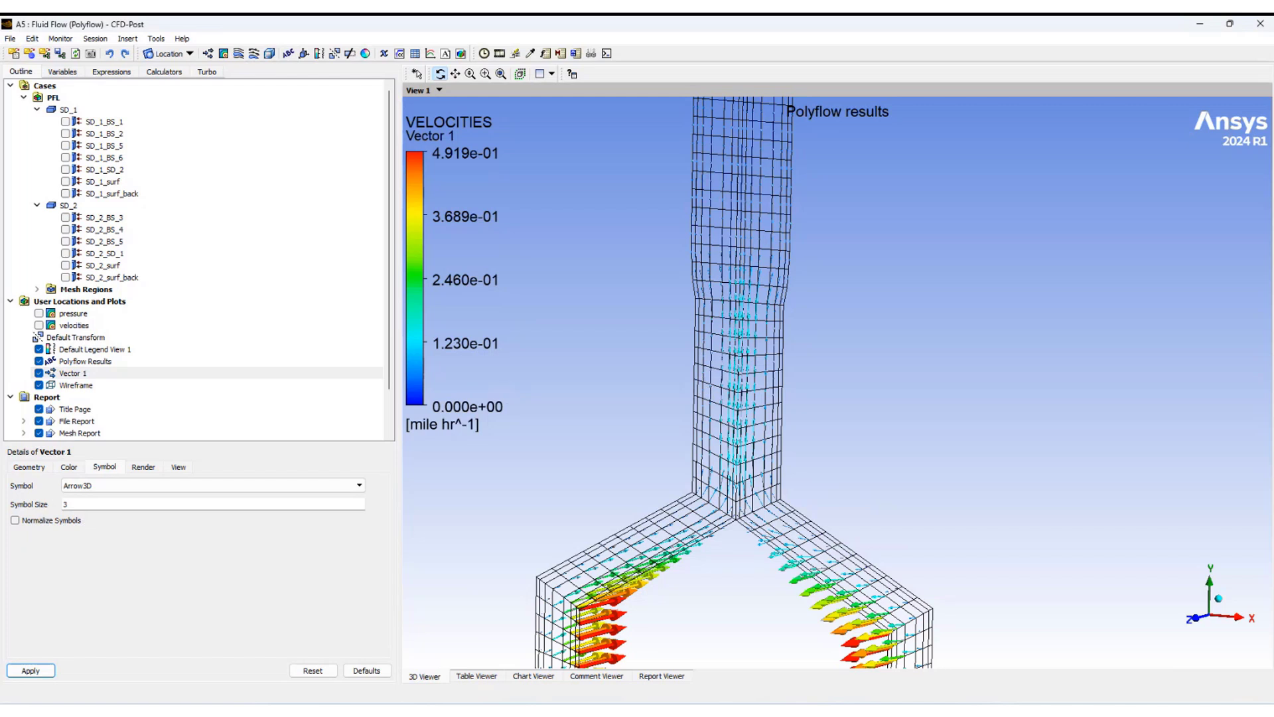
- Show the velocities contour together with the vectors to compare them, and hide the contour again
{"action": "left_click", "coordinate": [39, 326]}
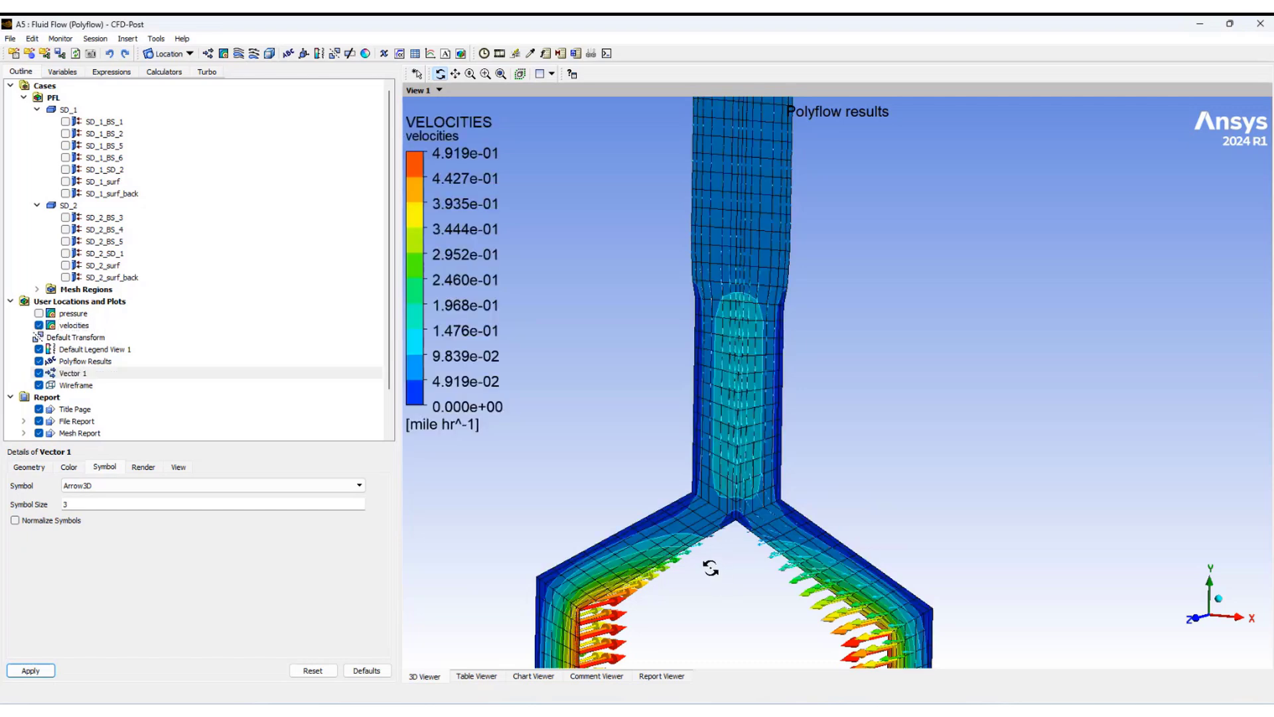
{"action": "mouse_move", "coordinate": [717, 568]}
{"action": "left_mouse_down"}
{"action": "mouse_move", "coordinate": [691, 562]}
{"action": "mouse_move", "coordinate": [697, 588]}
{"action": "mouse_move", "coordinate": [711, 555]}
{"action": "left_mouse_up"}
{"action": "left_click", "coordinate": [39, 325]}
- Turn on Normalize Symbols for the vector plot, apply it, and inspect the arrows from several angles
{"action": "left_click", "coordinate": [69, 372]}
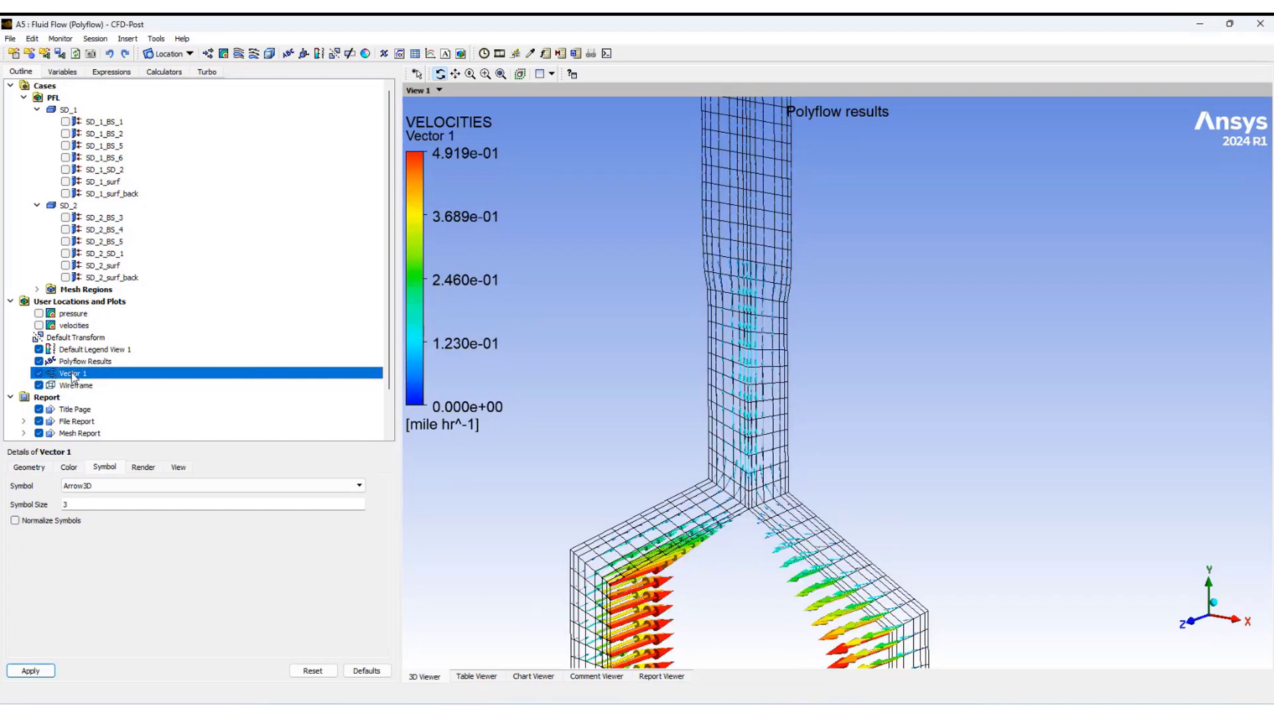
{"action": "left_click", "coordinate": [45, 525]}
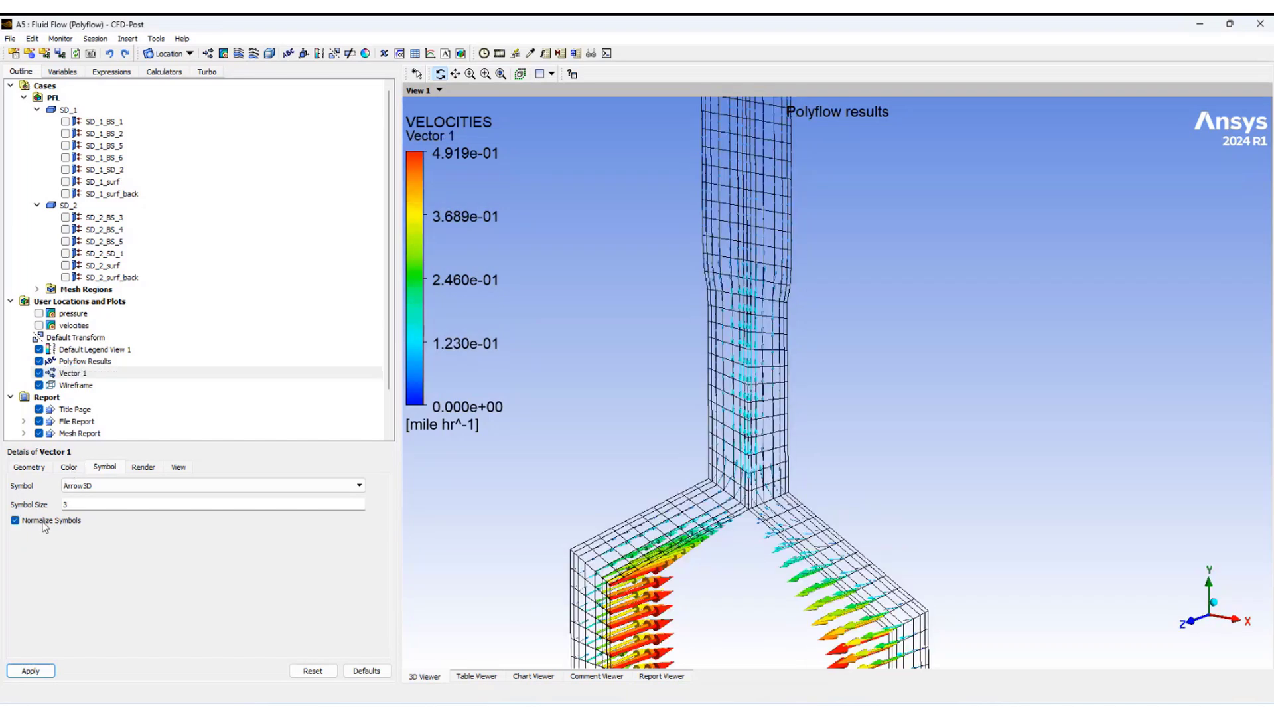
{"action": "left_click", "coordinate": [35, 673]}
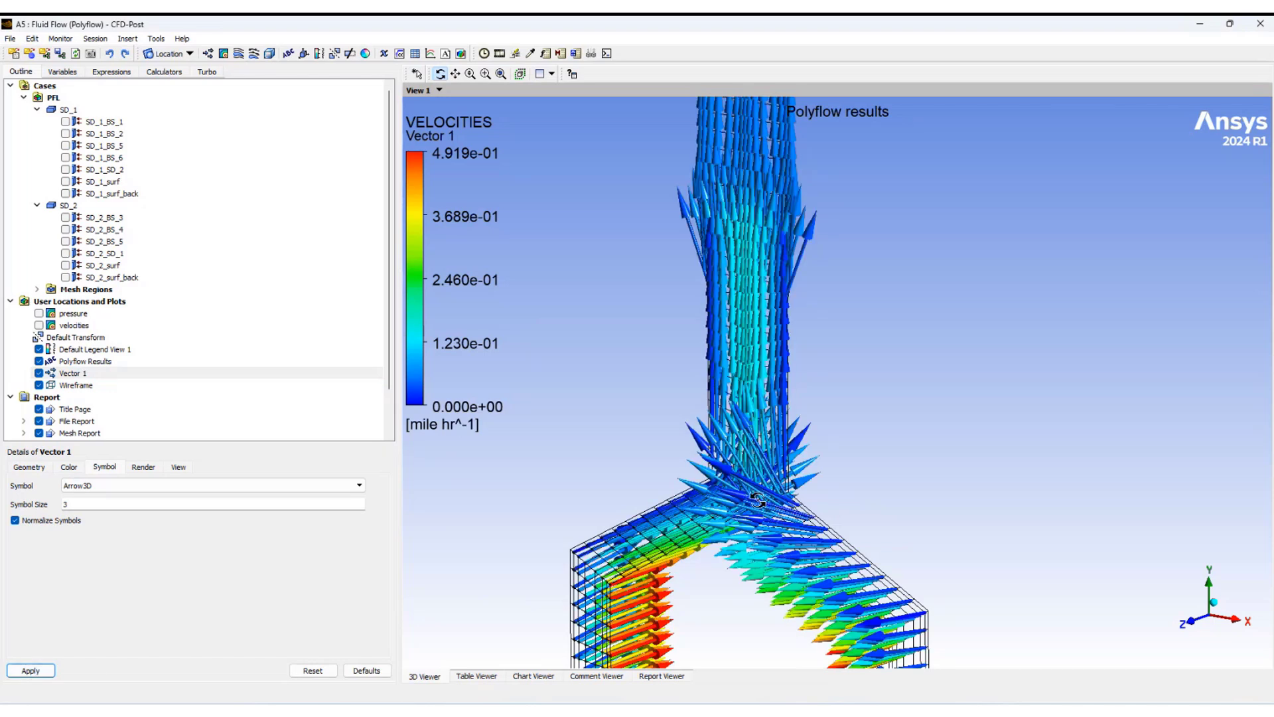
{"action": "left_click_drag", "start_coordinate": [757, 499], "coordinate": [776, 527]}
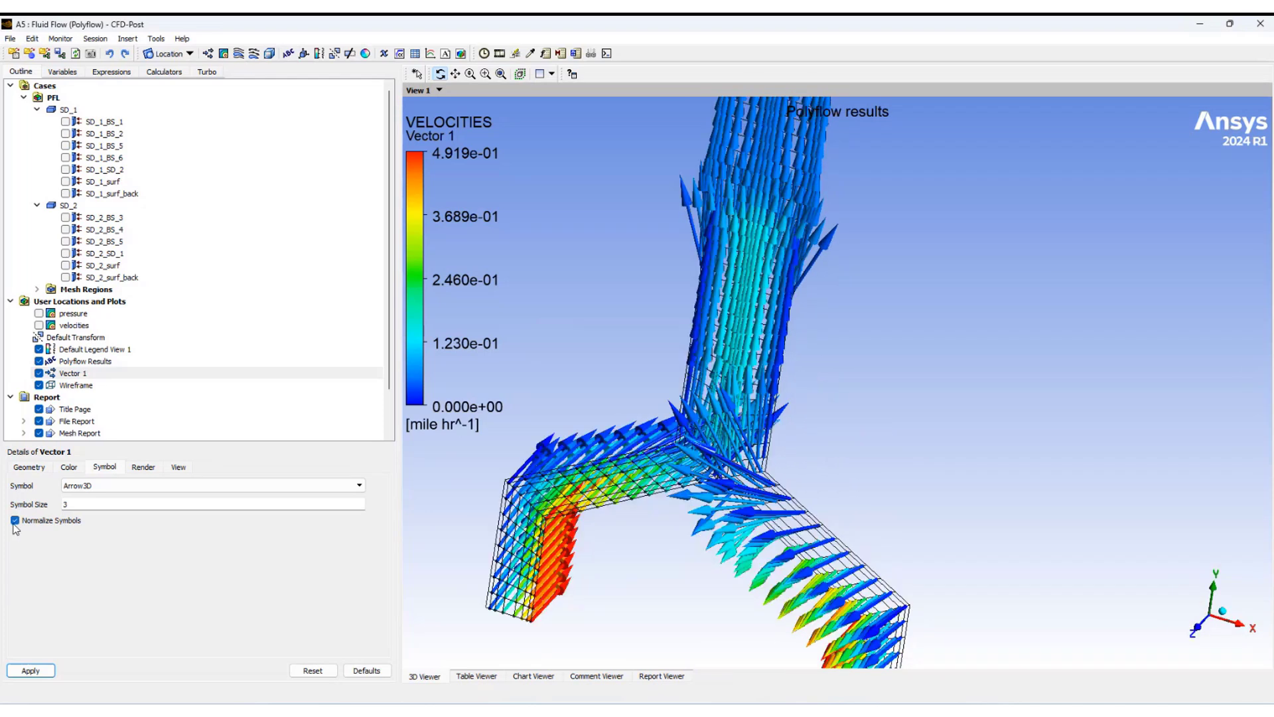
{"action": "left_click_drag", "start_coordinate": [666, 520], "coordinate": [625, 510]}
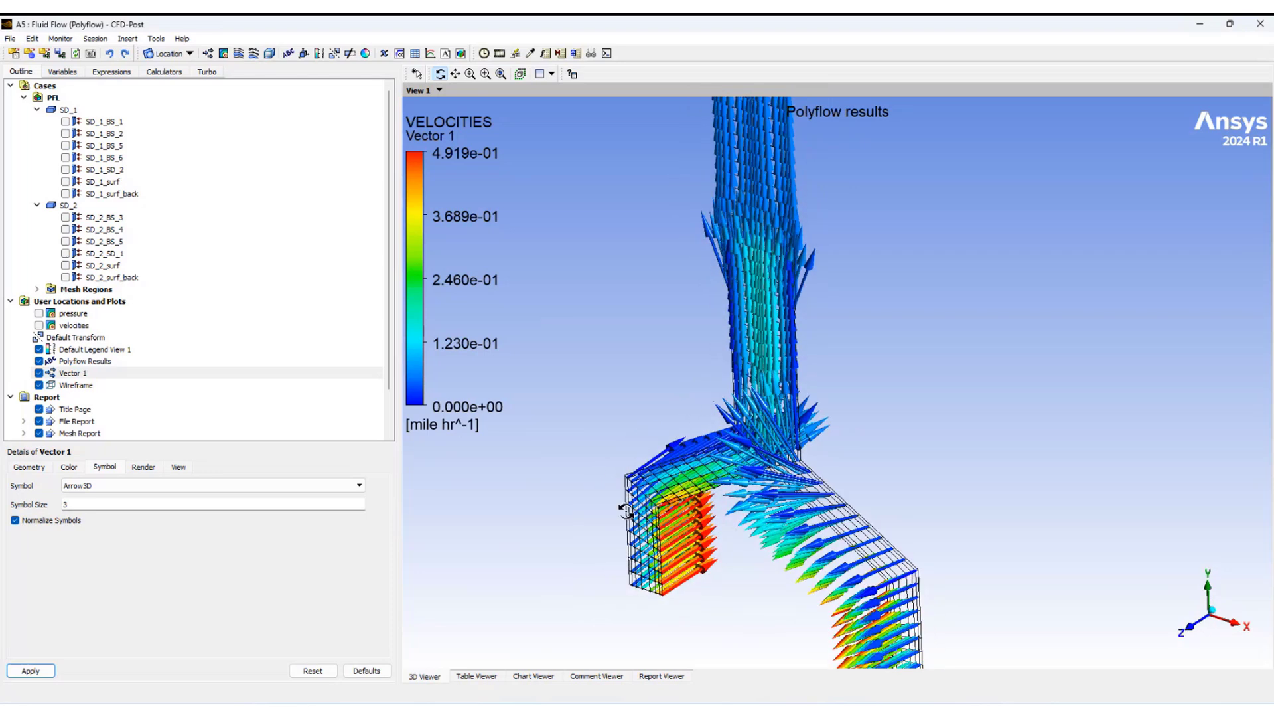